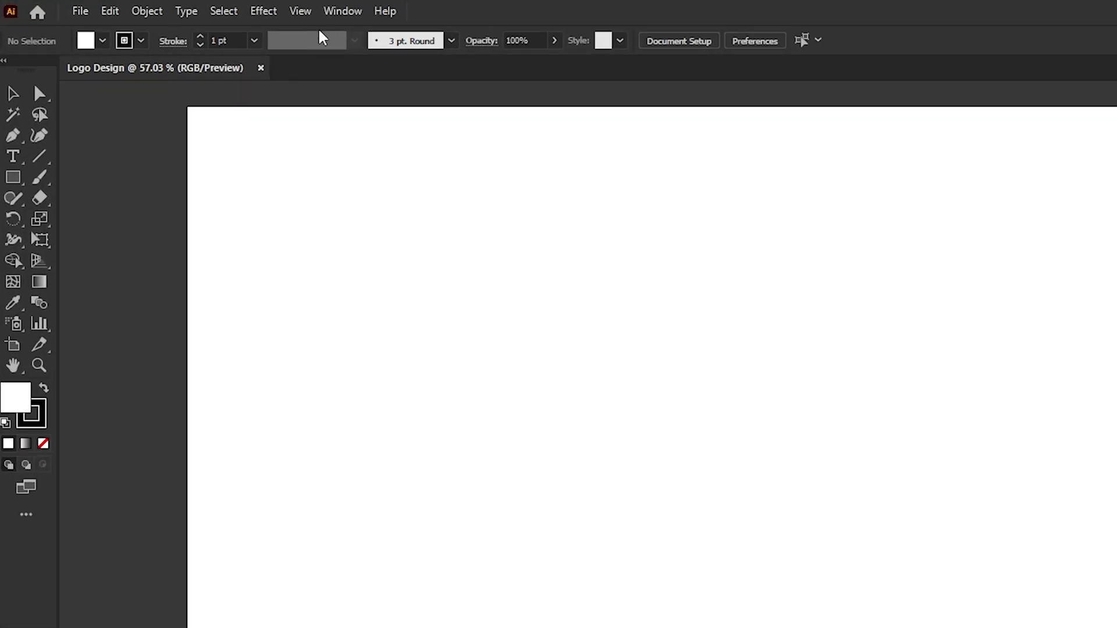
Show the rulers and place one horizontal and one vertical guide on the artboard.
left_click(313, 18)
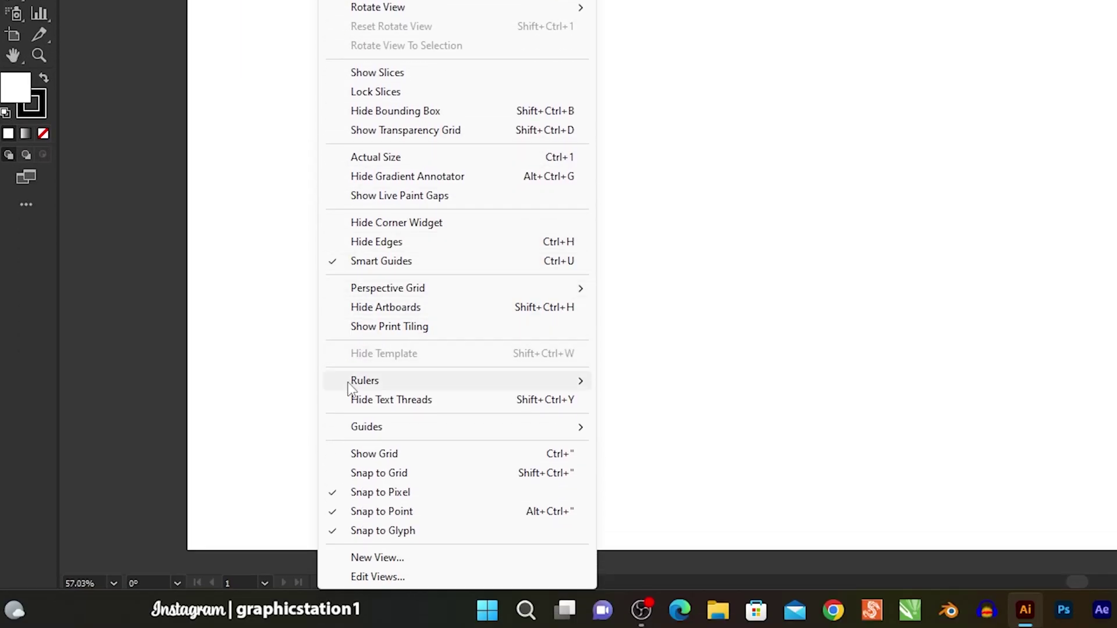
mouse_move(365, 381)
left_click(735, 382)
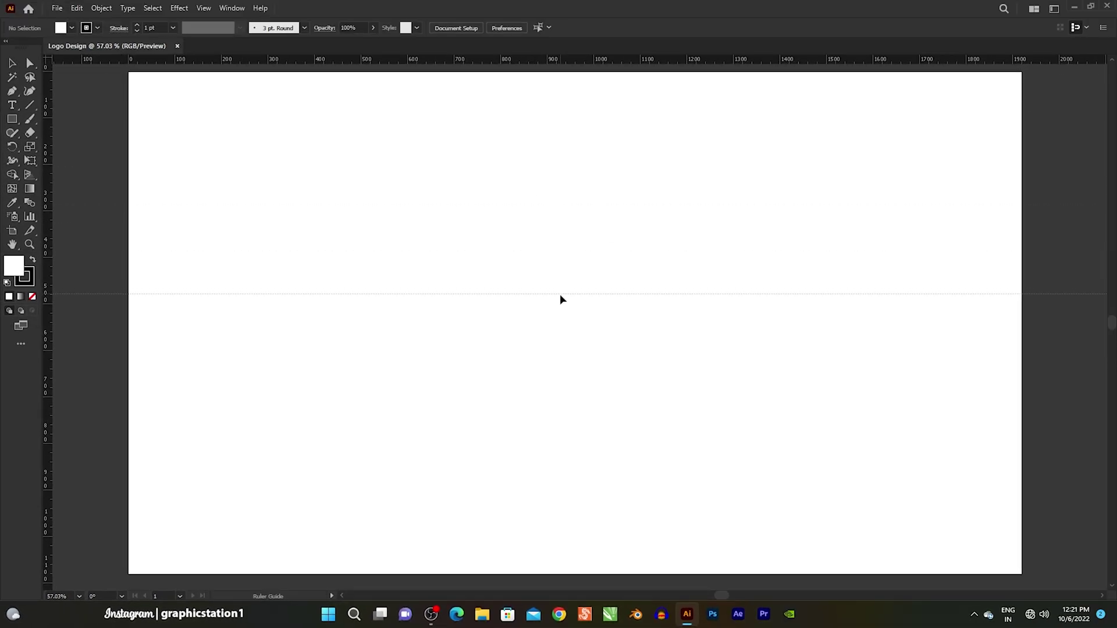
left_click_drag(555, 61, 559, 294)
left_click_drag(49, 280, 439, 270)
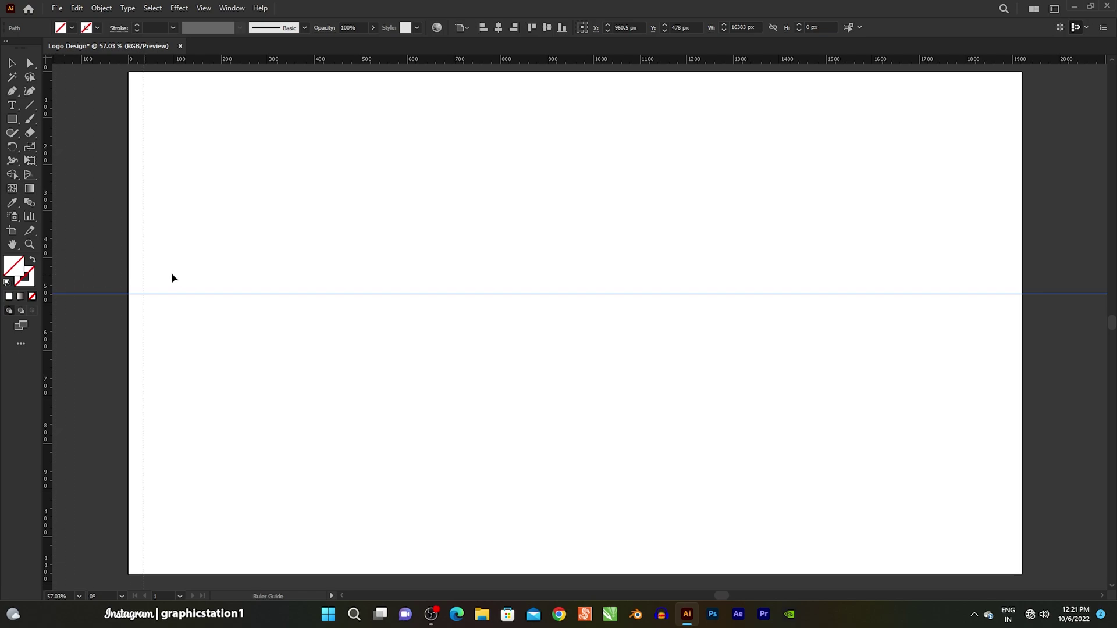
left_click(363, 251)
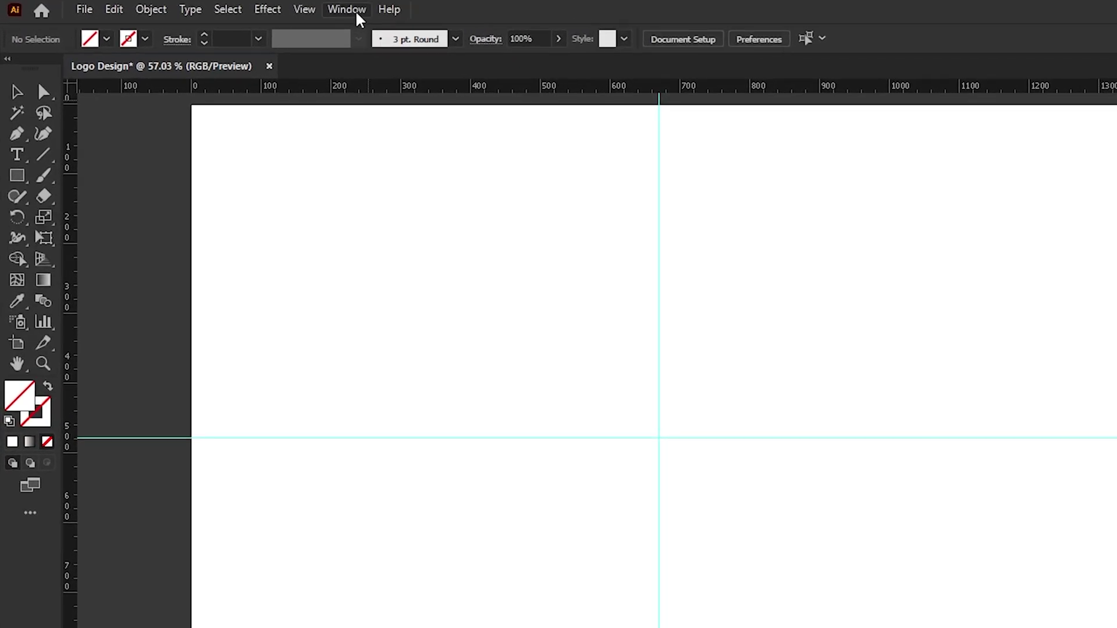
left_click(357, 14)
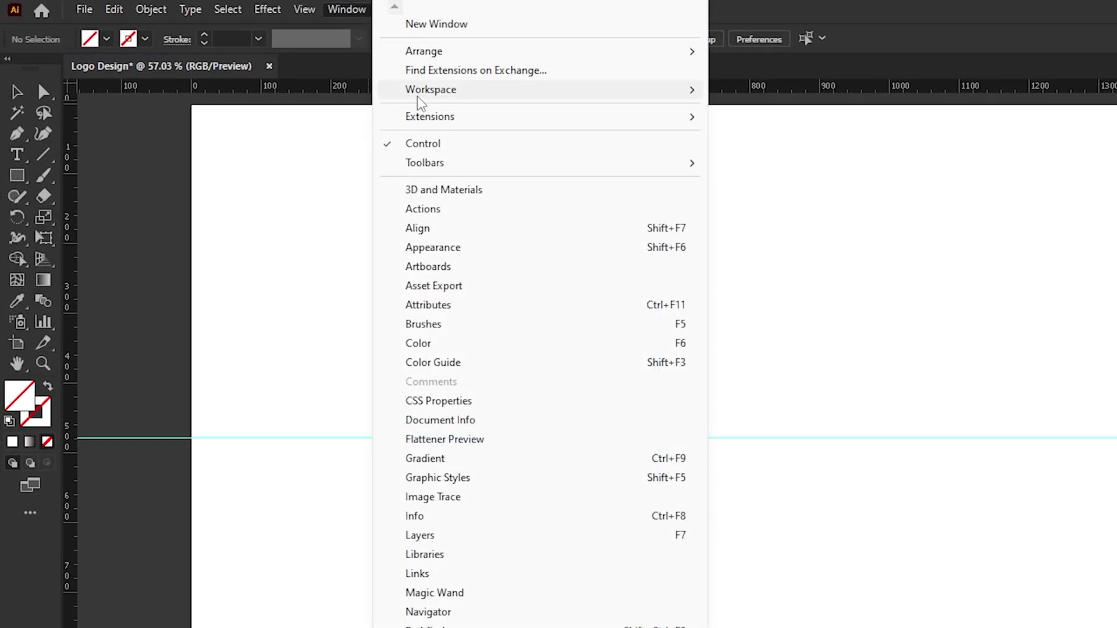
Open the Align panel and centre both guides on the artboard.
left_click(493, 233)
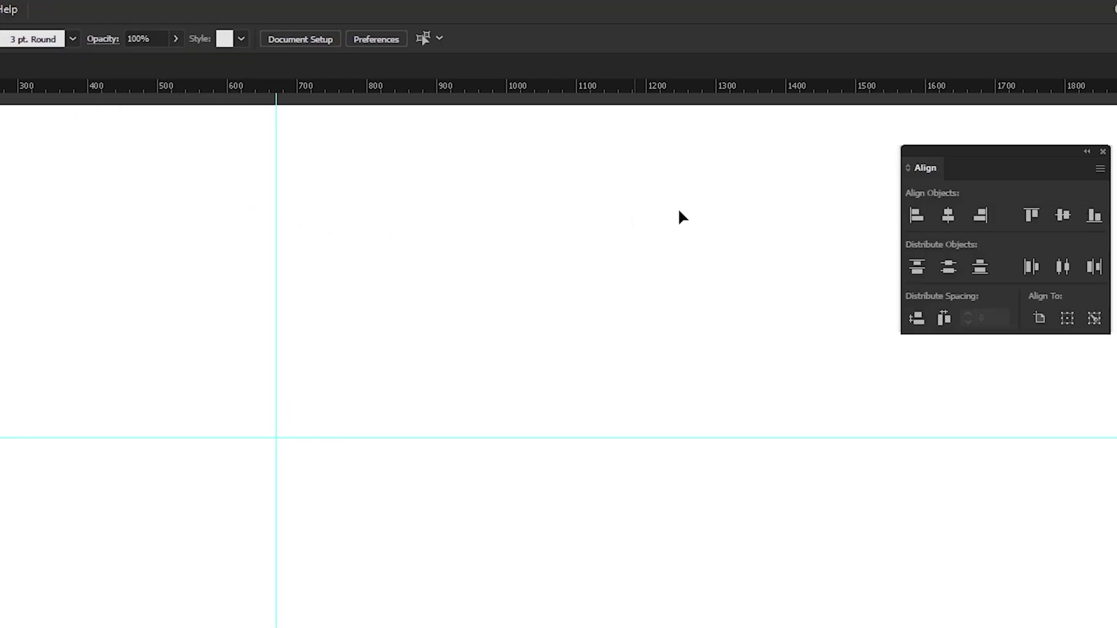
left_click_drag(960, 176, 740, 260)
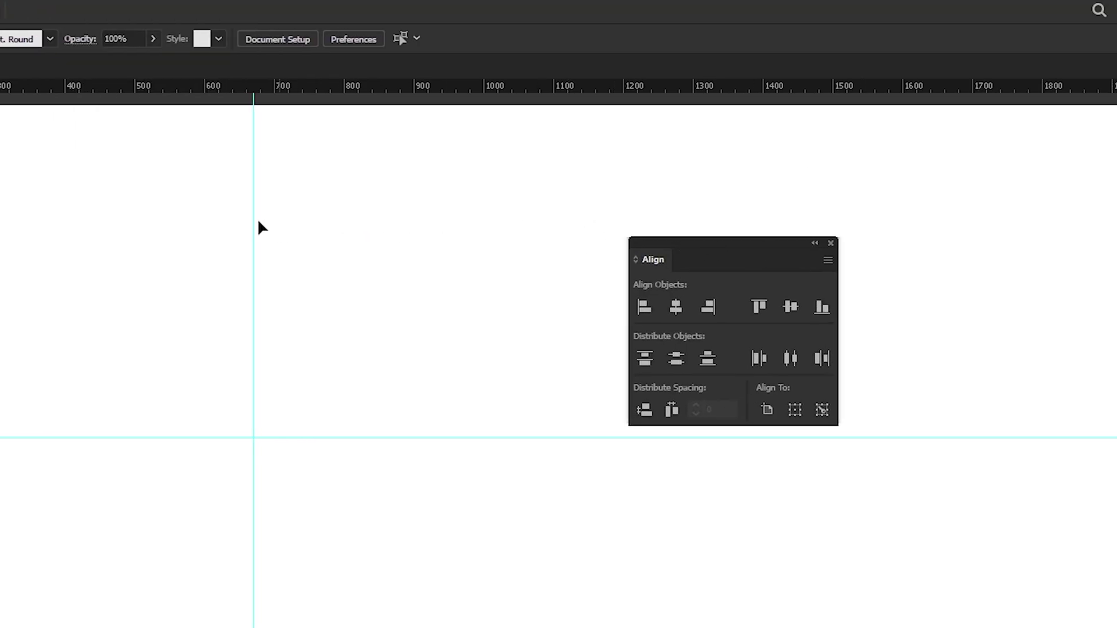
left_click_drag(305, 310, 305, 311)
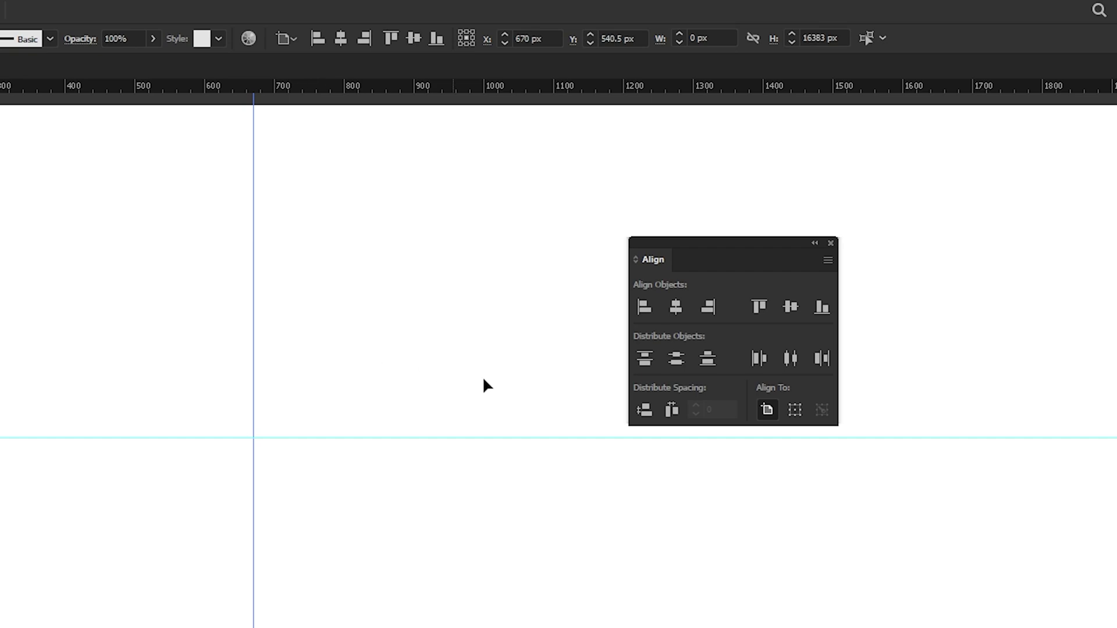
left_click(676, 307)
left_click_drag(275, 523, 325, 502)
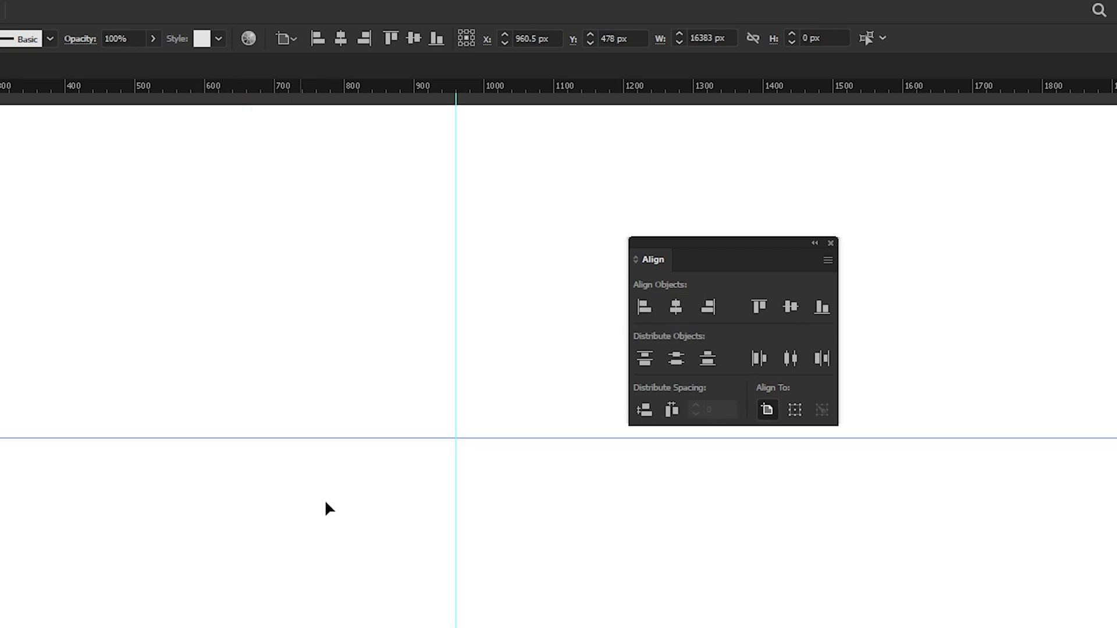
left_click(790, 306)
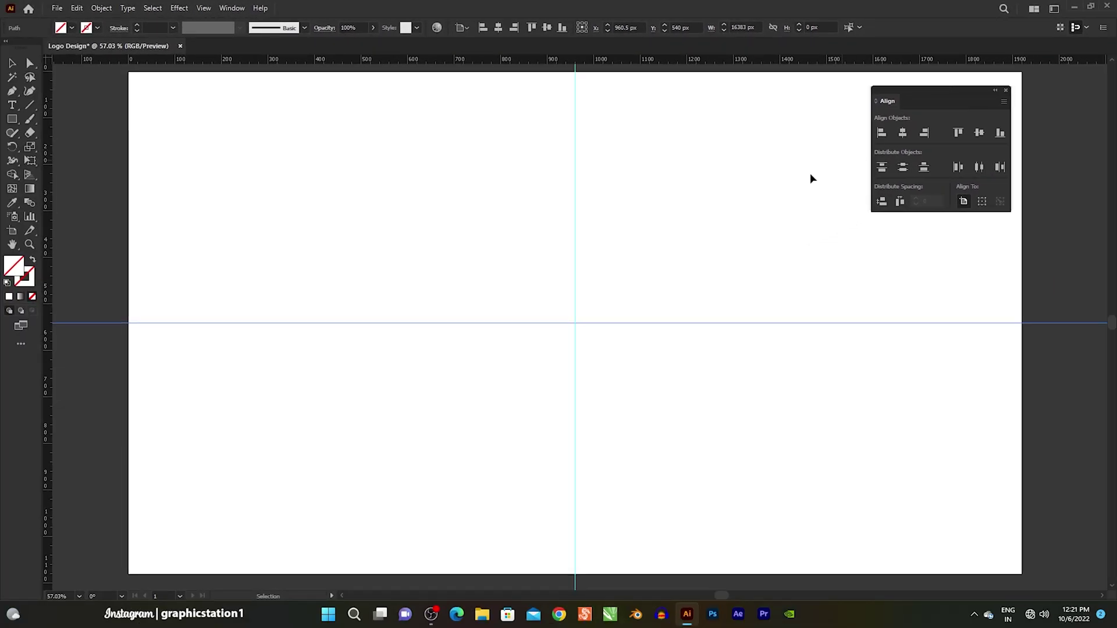
left_click(810, 174)
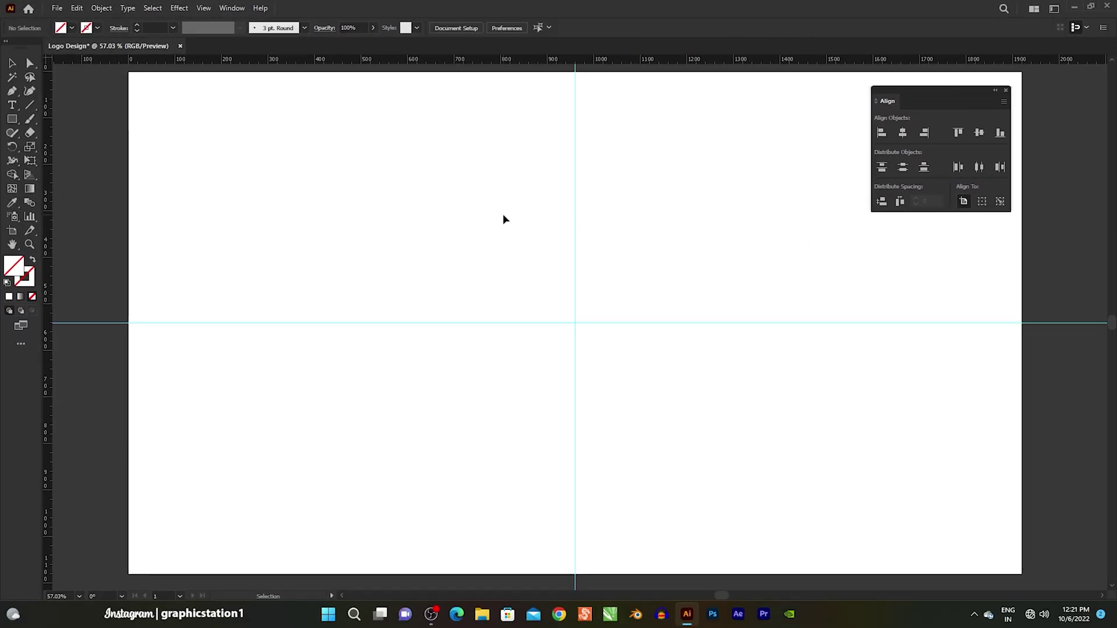
mouse_move(502, 214)
left_mouse_down()
mouse_move(638, 413)
mouse_move(397, 197)
left_mouse_up()
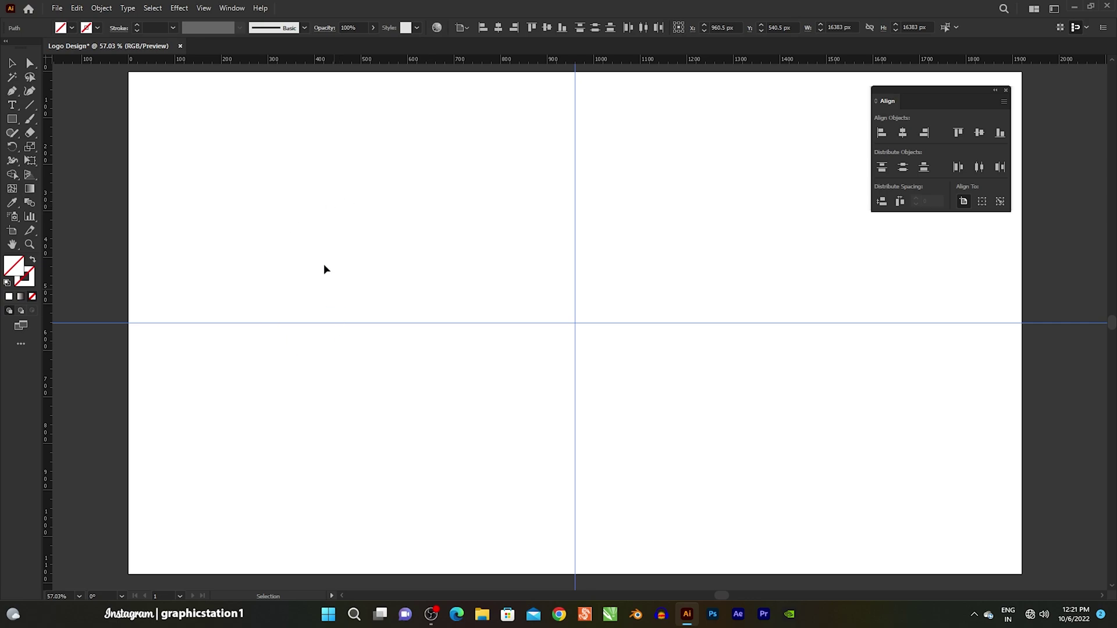
Lock the centred guides in place with Object > Lock > Selection.
left_click(101, 8)
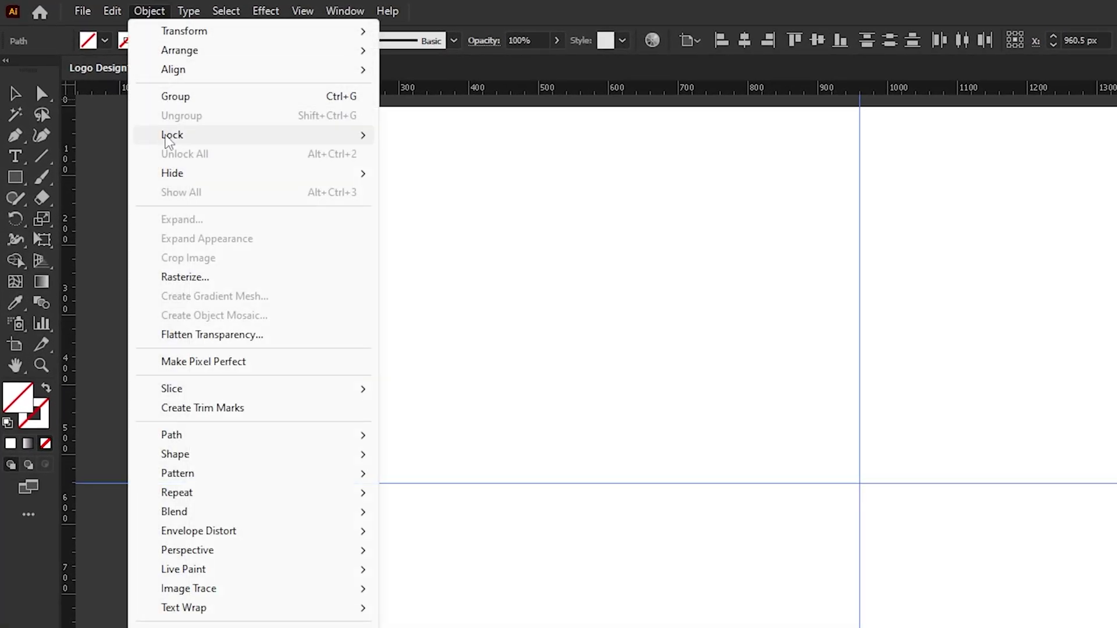
mouse_move(173, 135)
left_click(481, 139)
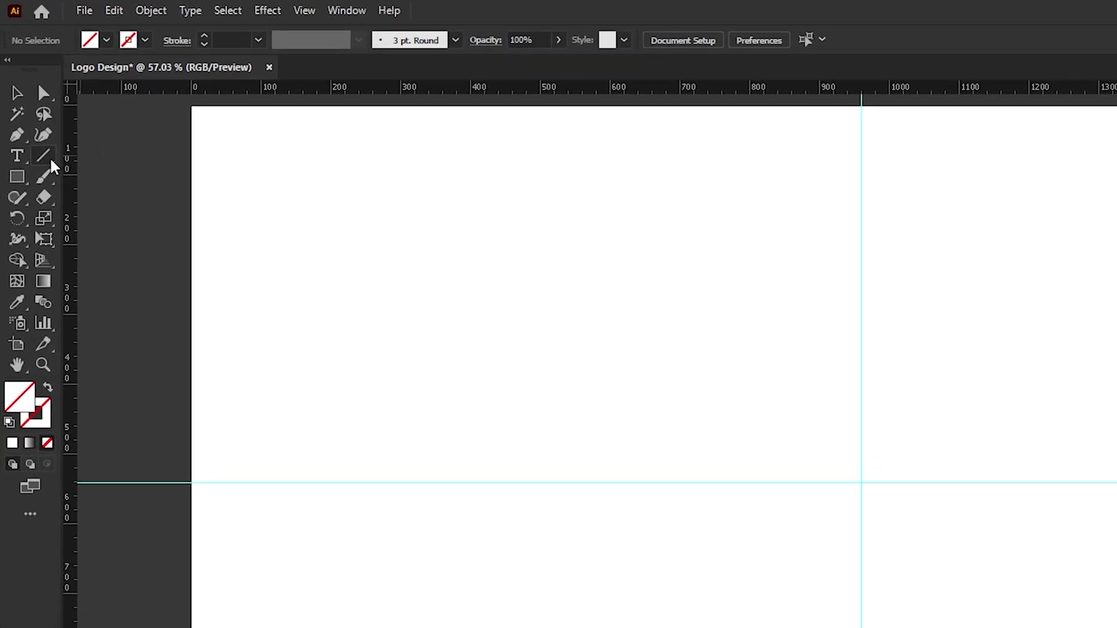
left_click(30, 104)
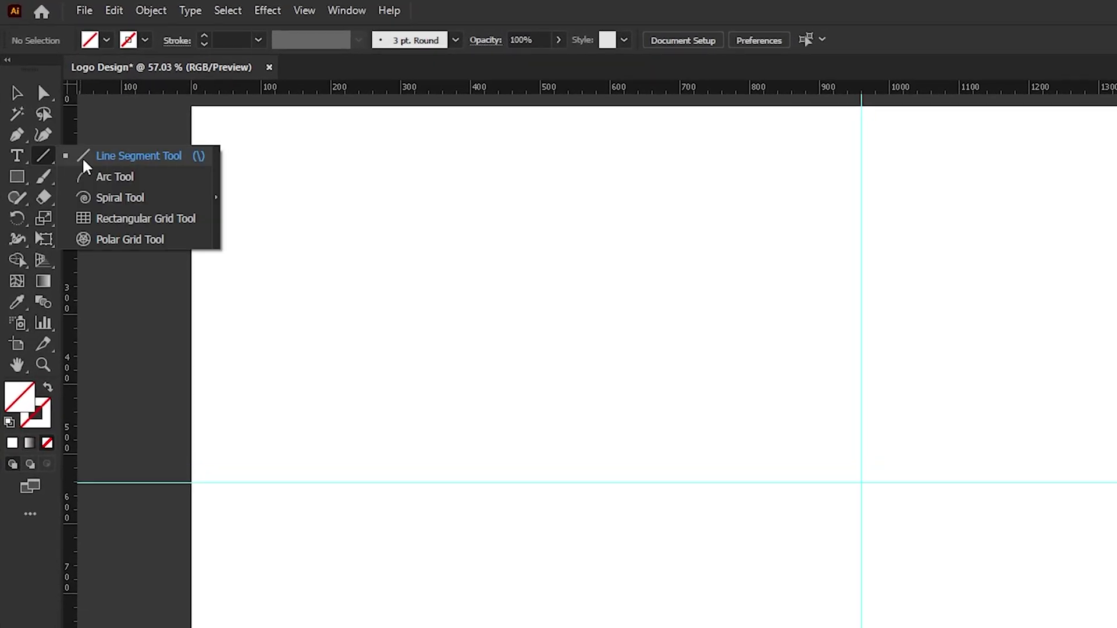
Draw a black vertical line and duplicate it into evenly spaced parallel lines.
left_click(128, 160)
left_click(129, 41)
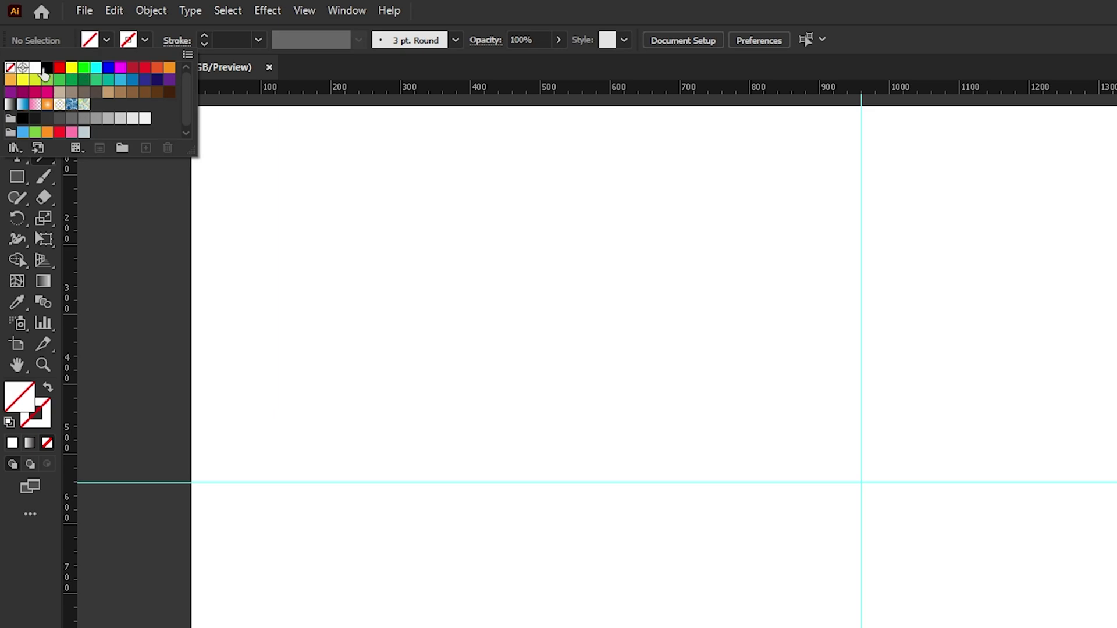
left_click(45, 68)
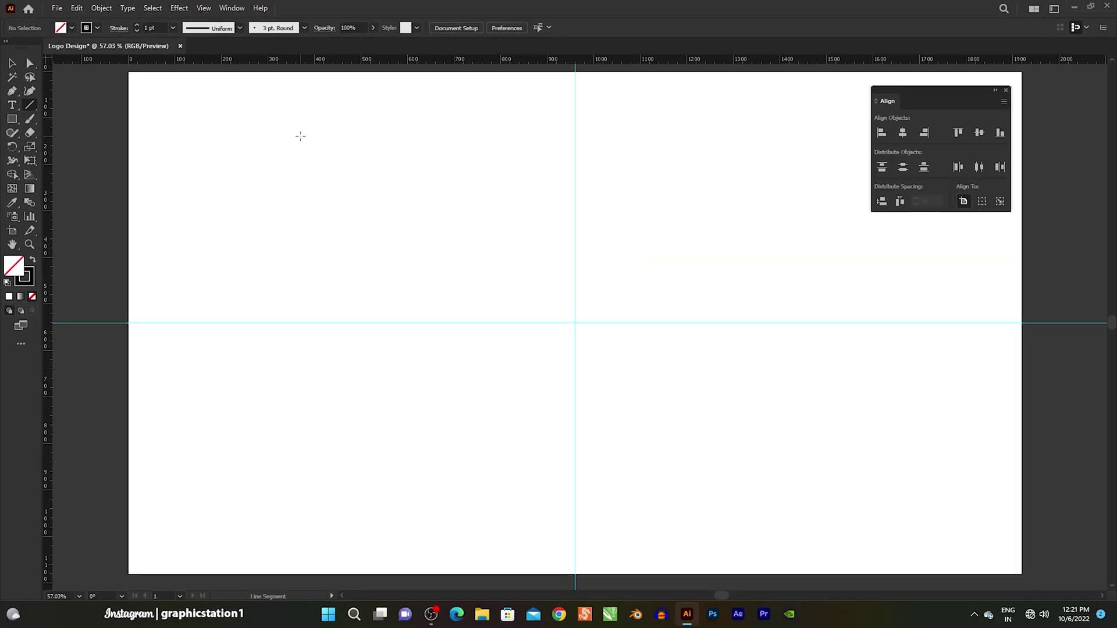
left_click_drag(300, 136, 301, 522)
left_click(14, 65)
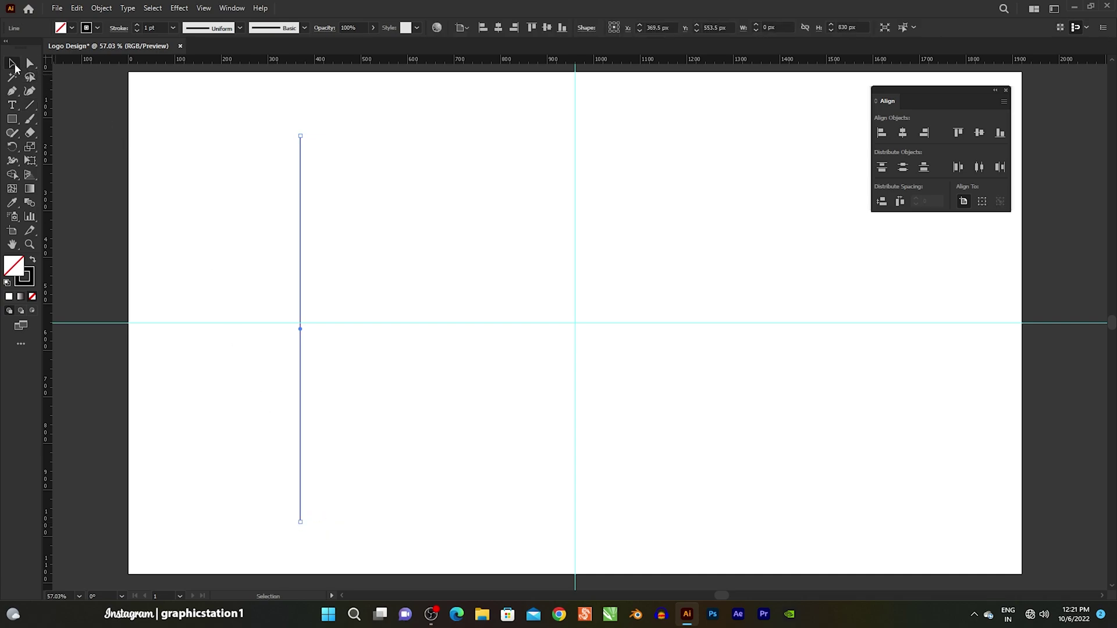
left_click_drag(300, 329, 327, 334)
key("ctrl+d")
key("ctrl+d")
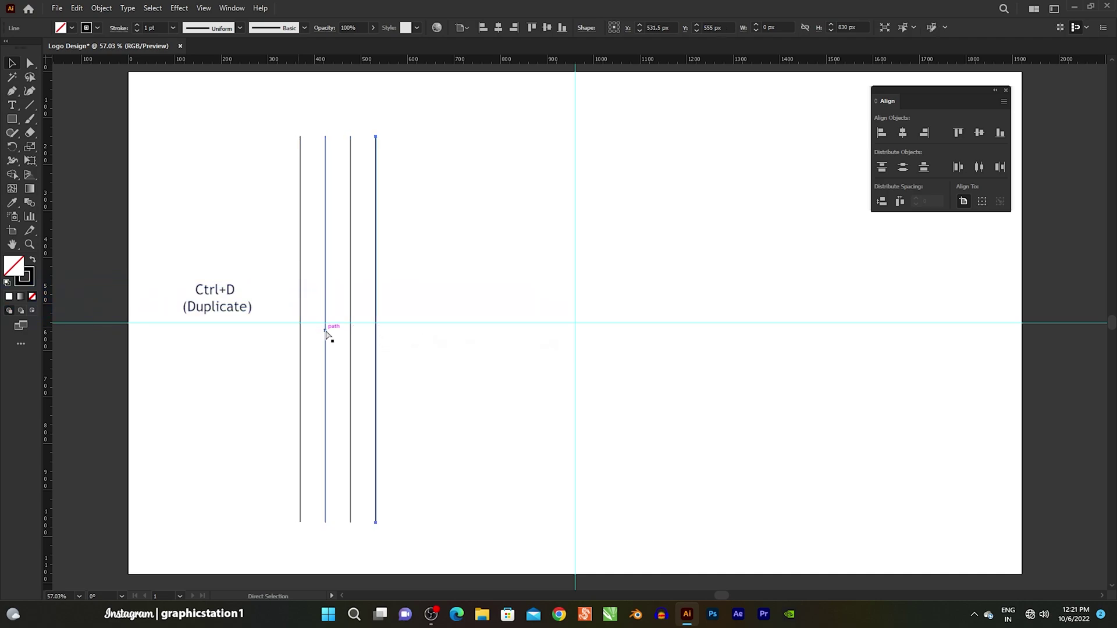
key("ctrl+d")
key("ctrl+d")
key("ctrl+d")
key("ctrl+d")
key("ctrl+d")
key("ctrl+d")
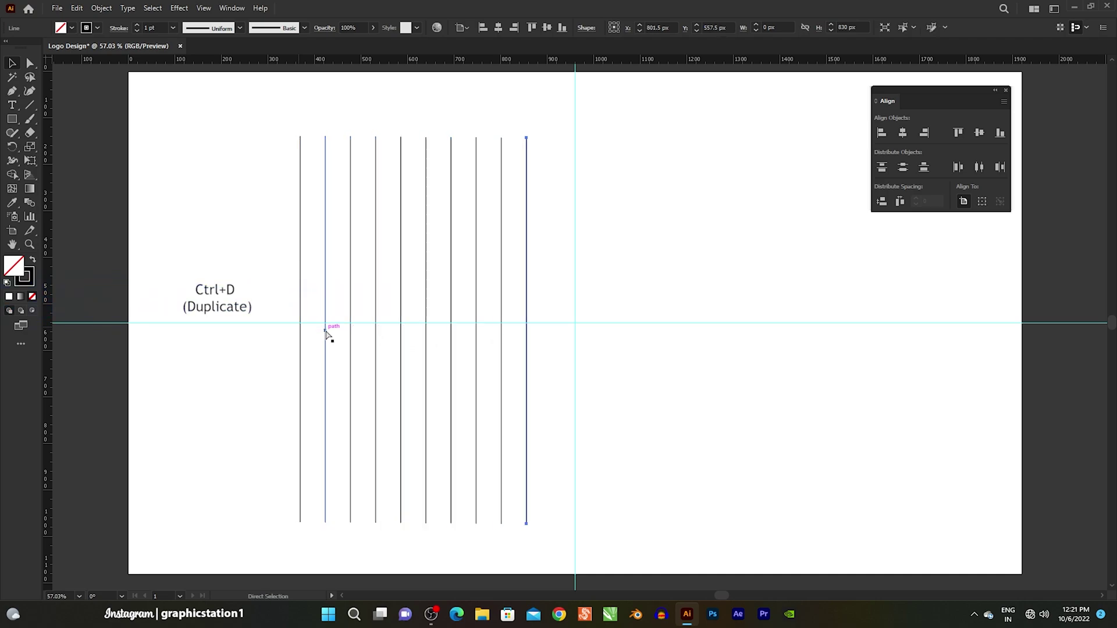
key("ctrl+d")
key("ctrl+d")
Group the vertical lines and centre the group horizontally and vertically on the artboard.
left_click_drag(245, 196, 588, 394)
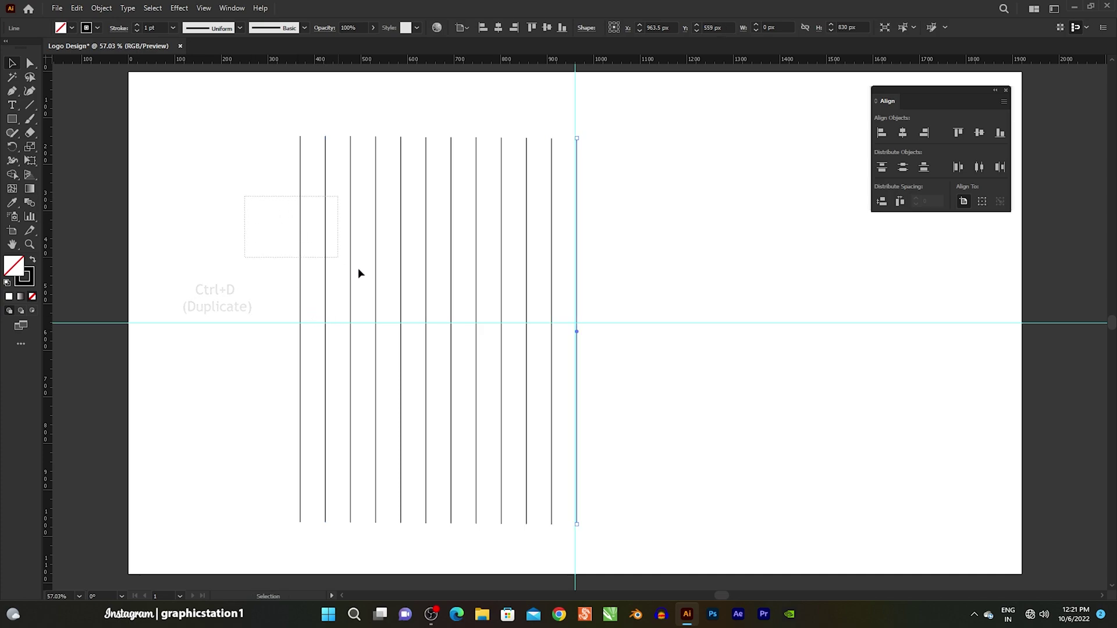
right_click(438, 228)
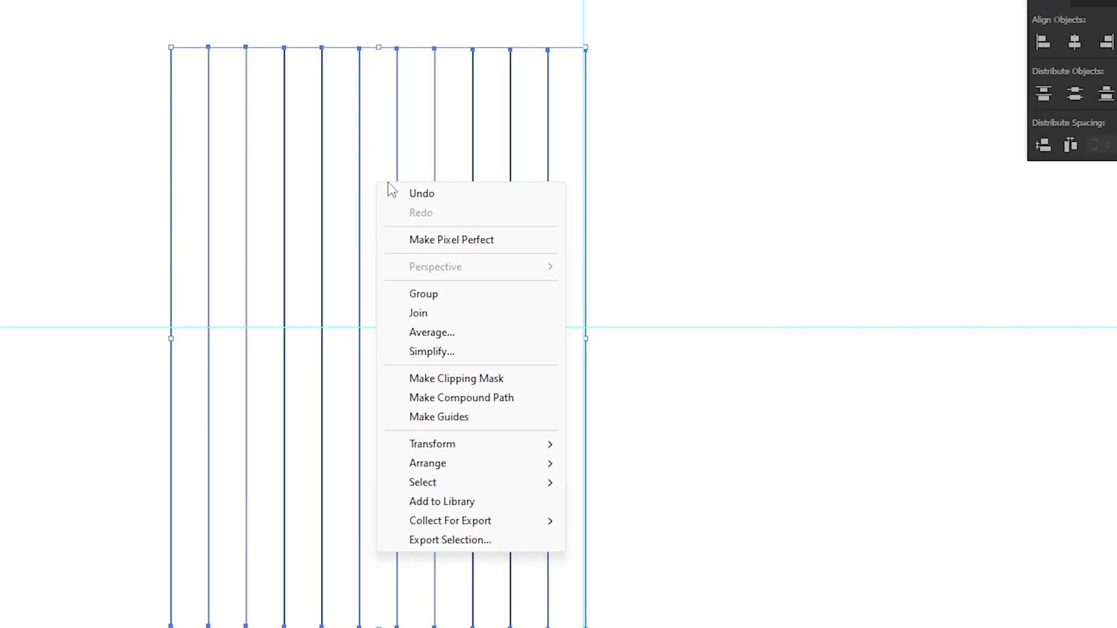
left_click(449, 295)
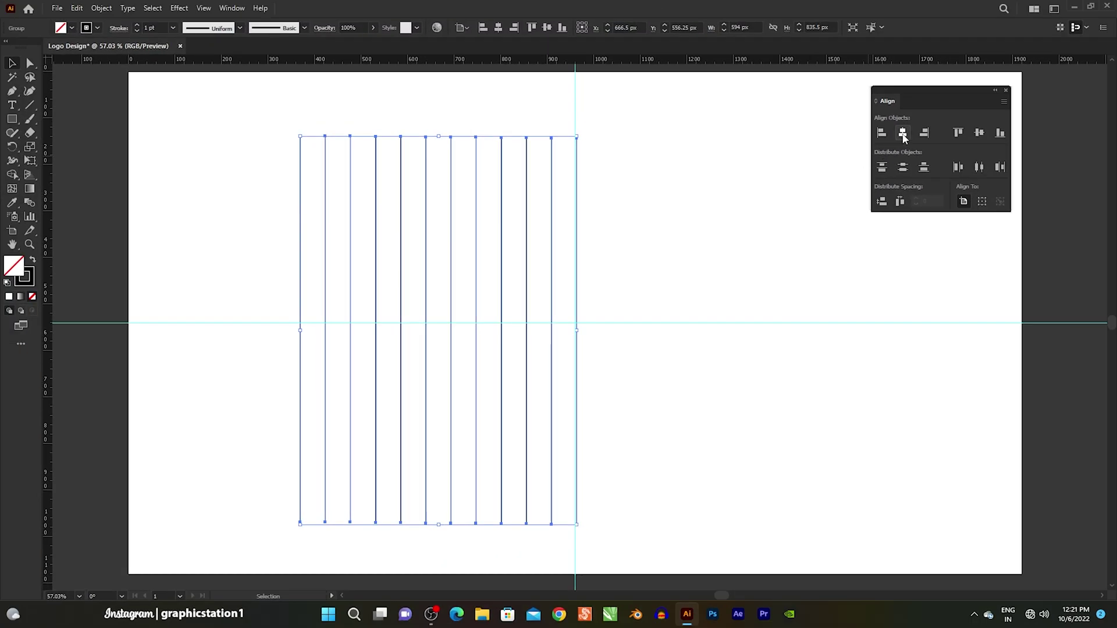
left_click(902, 134)
left_click(977, 137)
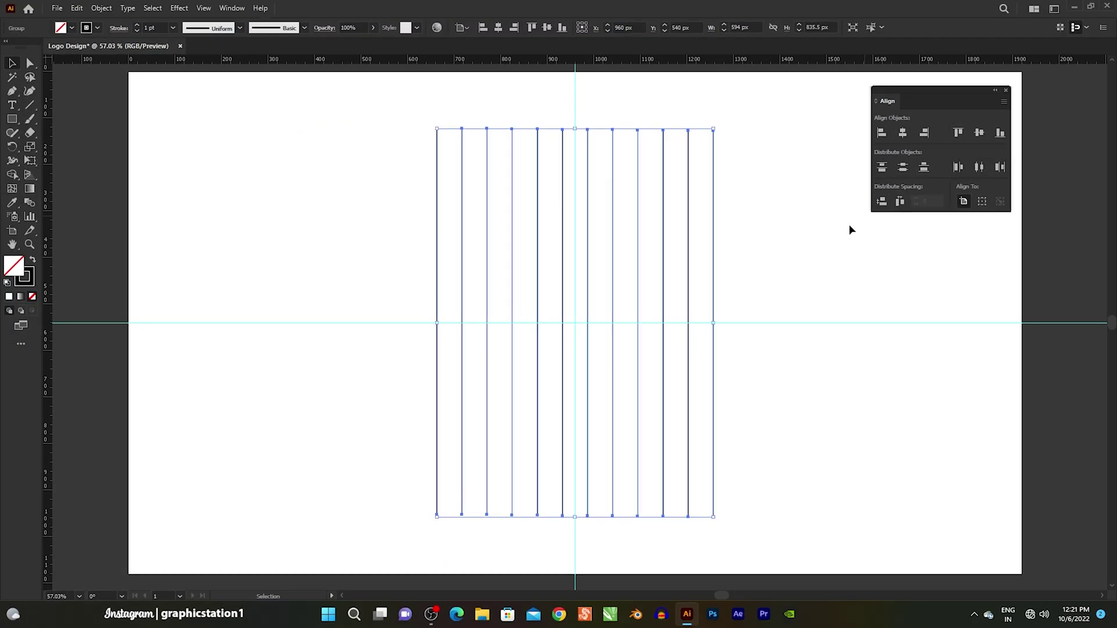
left_click(804, 254)
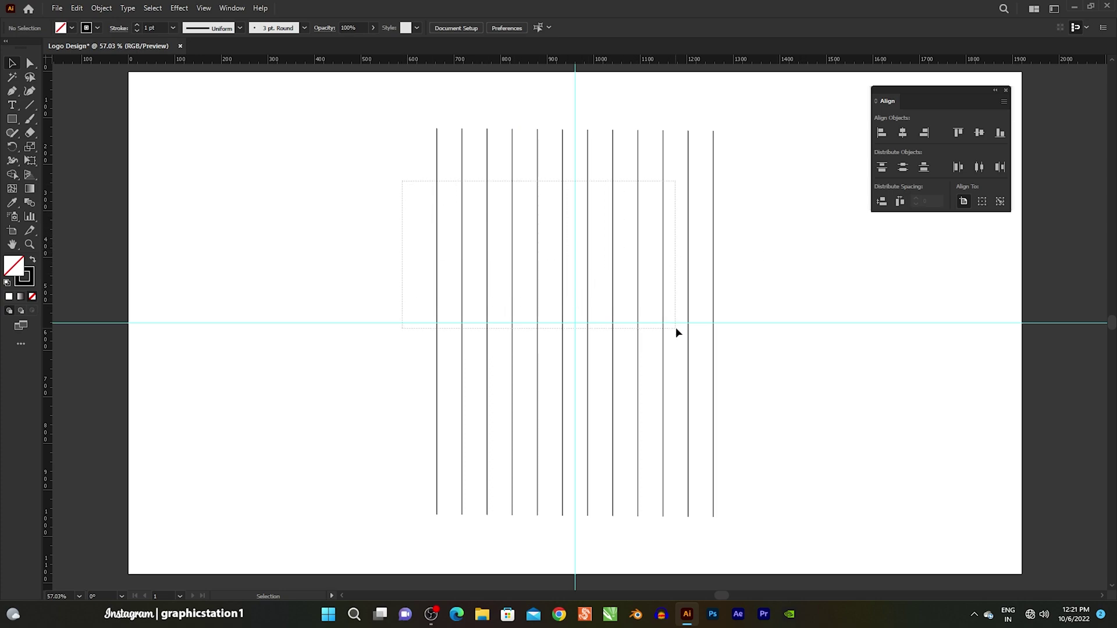
left_click_drag(465, 216, 675, 327)
Make a 45° reflected copy of the line group so the lines cross in a square grid.
right_click(504, 181)
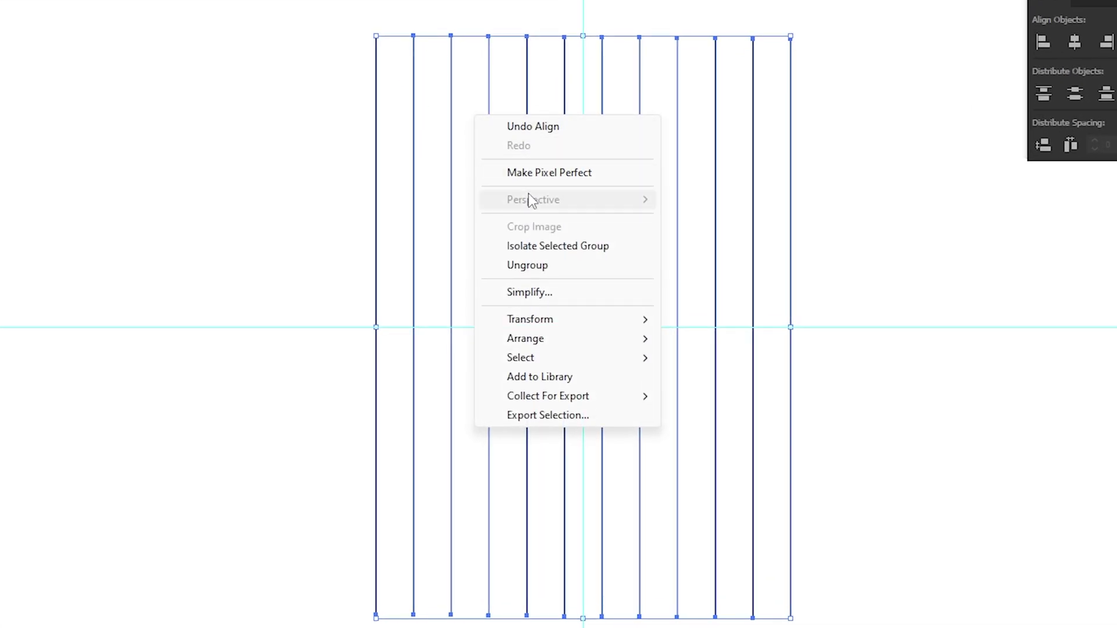
mouse_move(529, 319)
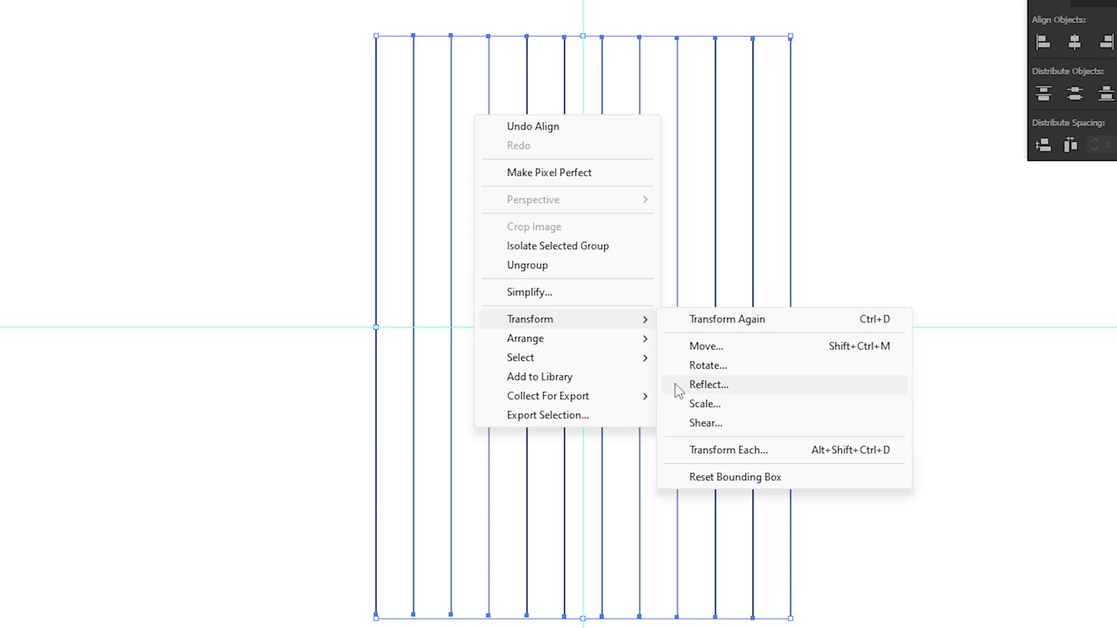
left_click(753, 393)
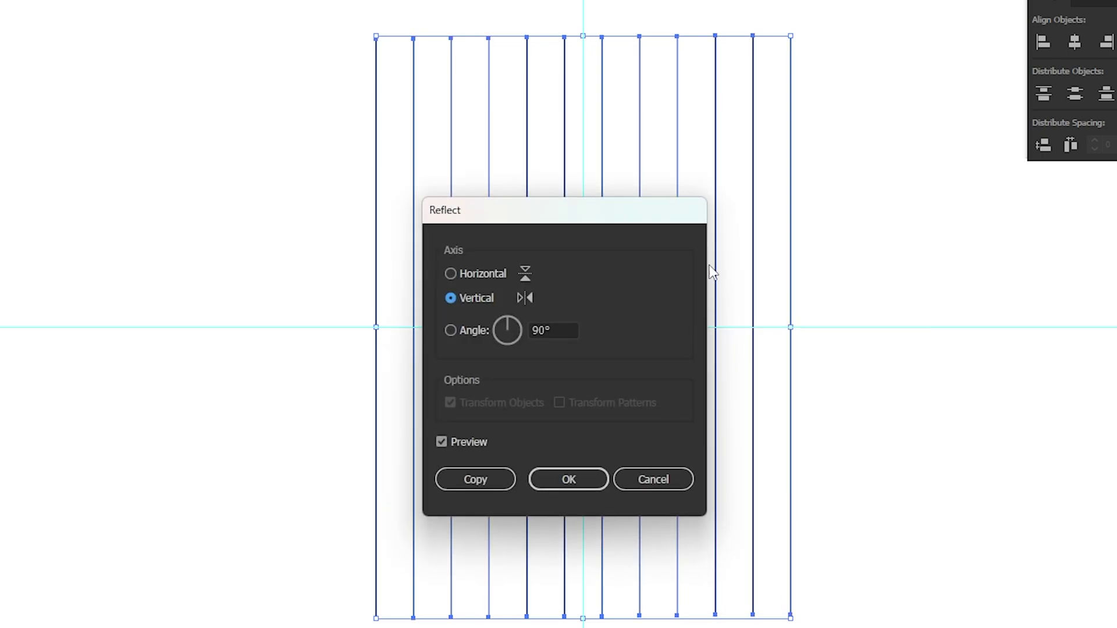
left_click_drag(564, 329, 531, 336)
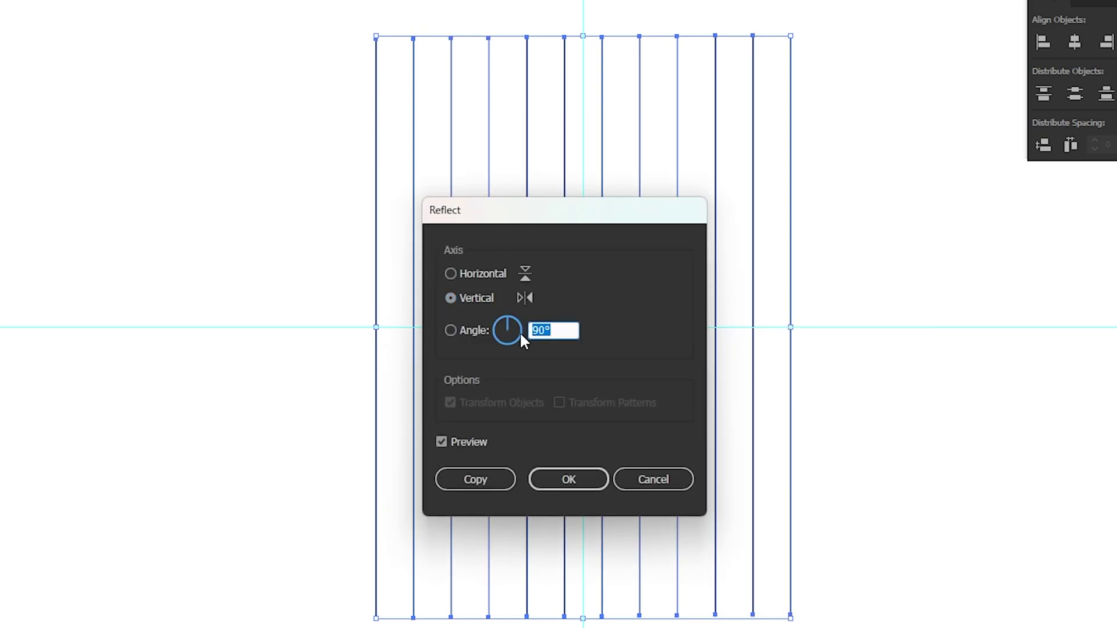
type("45")
key("Tab")
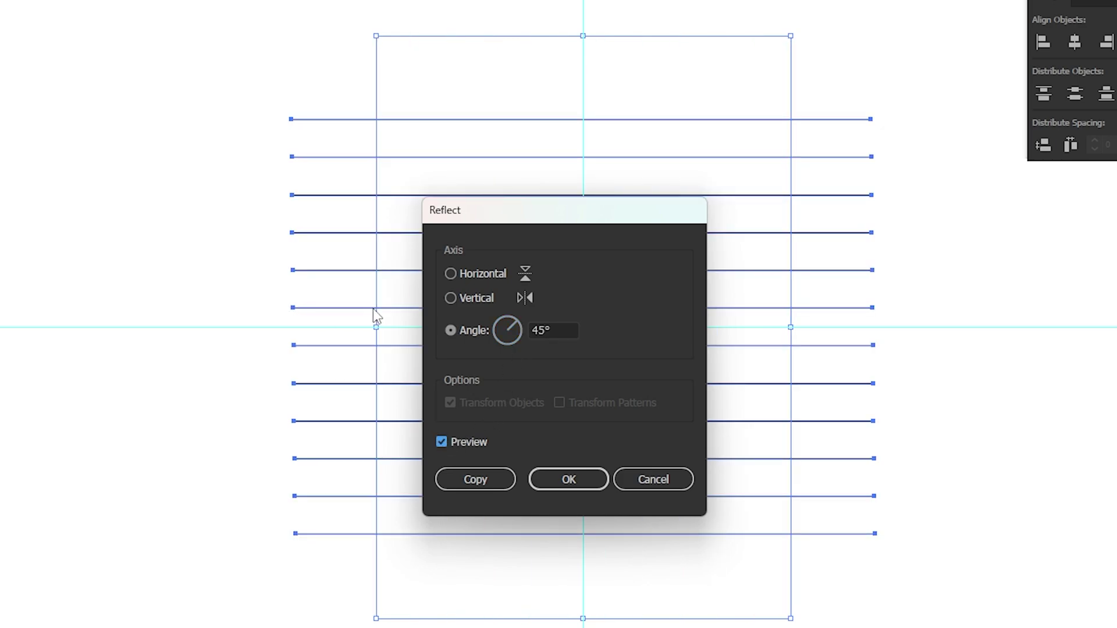
left_click(474, 480)
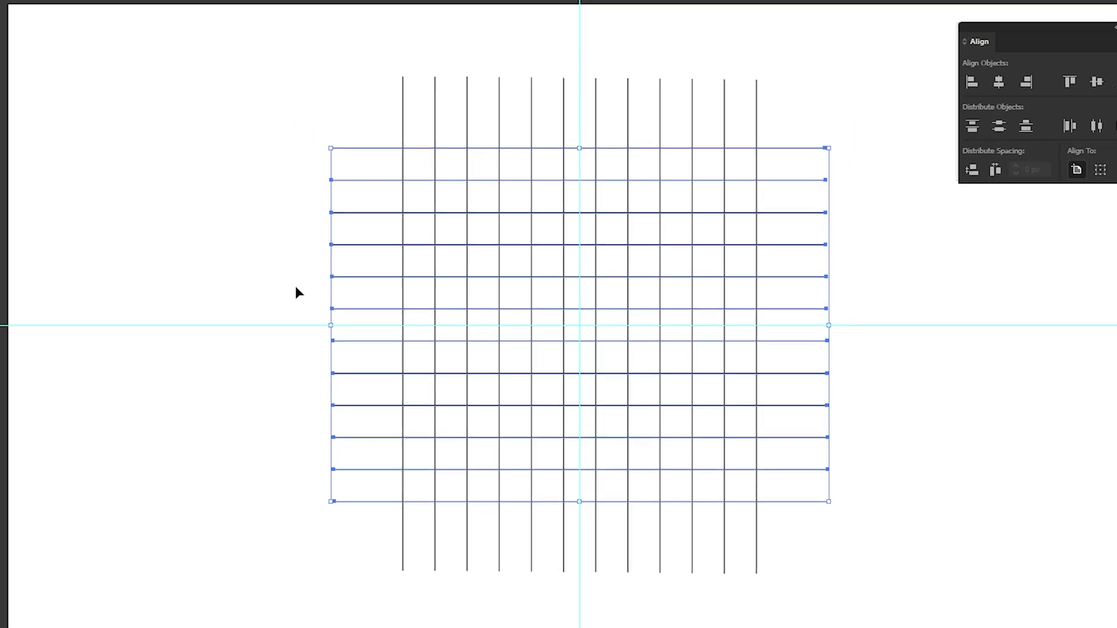
left_click(414, 139)
Reflect the vertical lines at a 60° angle as a copy to add a diagonal set.
left_click_drag(476, 156, 507, 163)
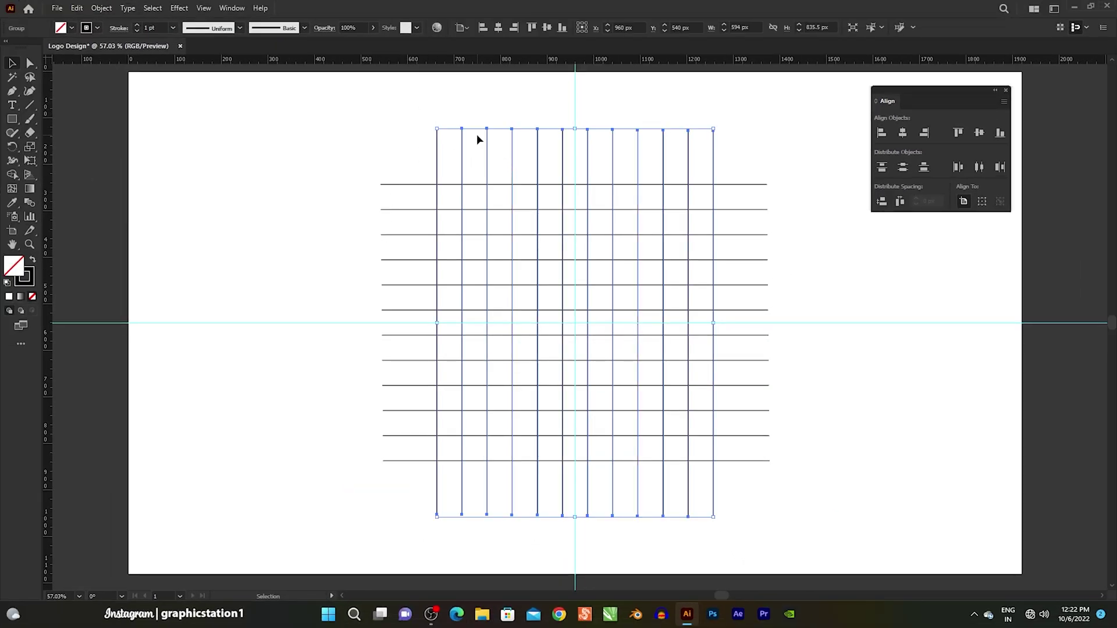
right_click(478, 135)
mouse_move(515, 271)
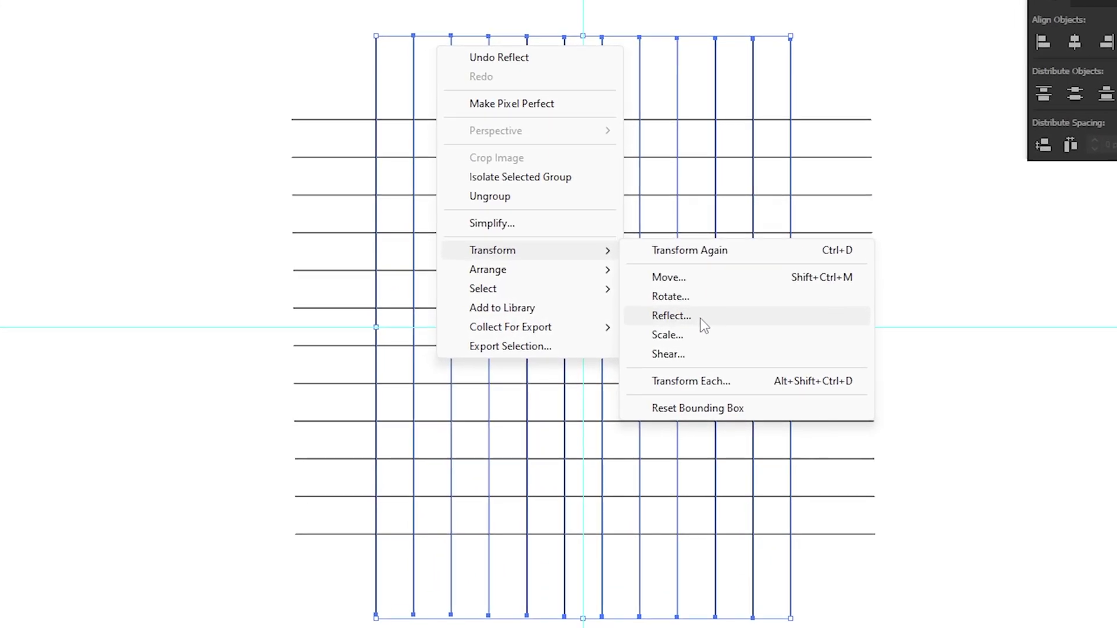
left_click(684, 317)
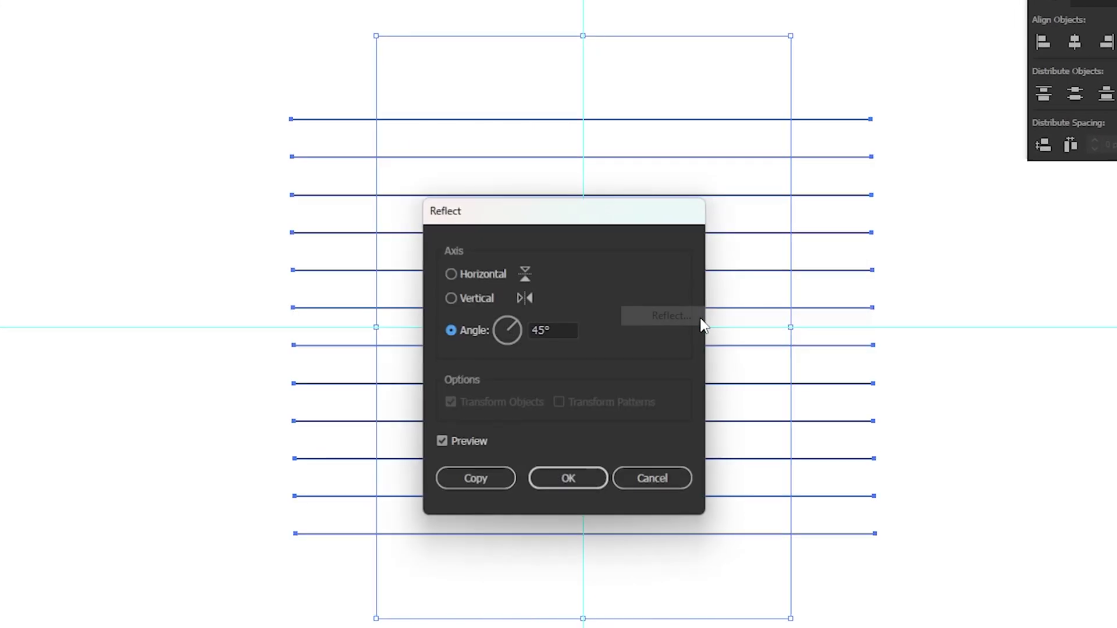
left_click(541, 330)
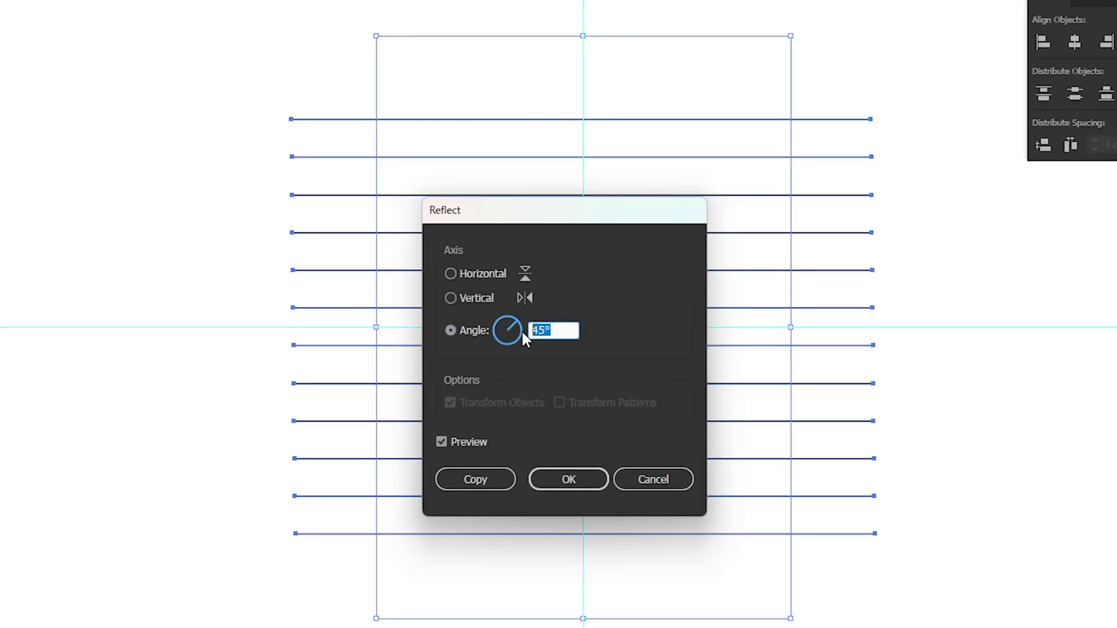
type("60")
left_click(466, 441)
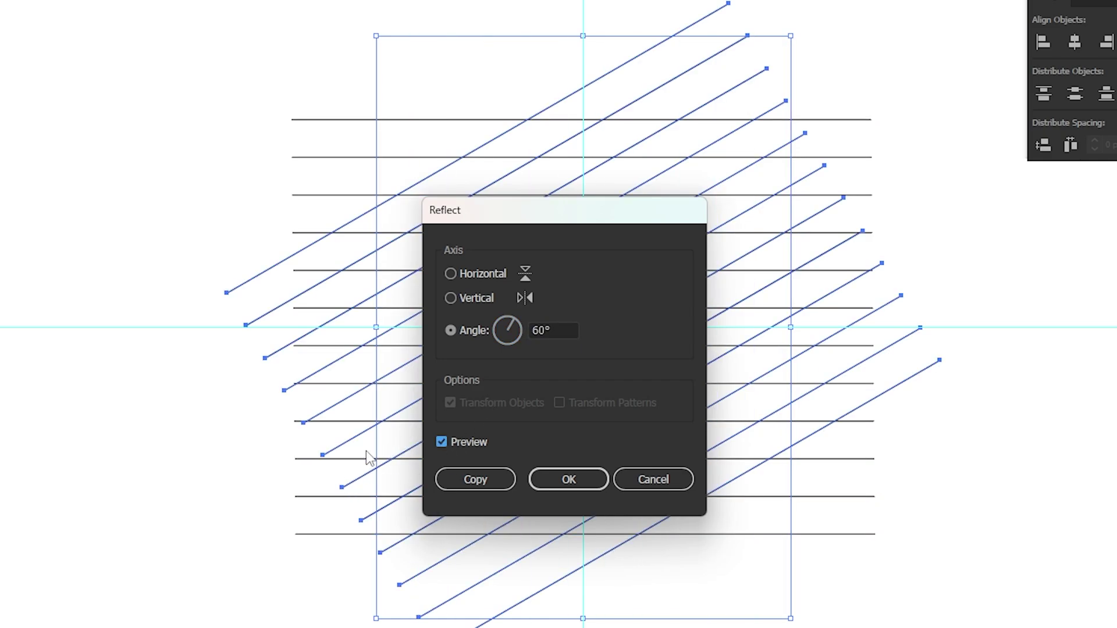
left_click(462, 480)
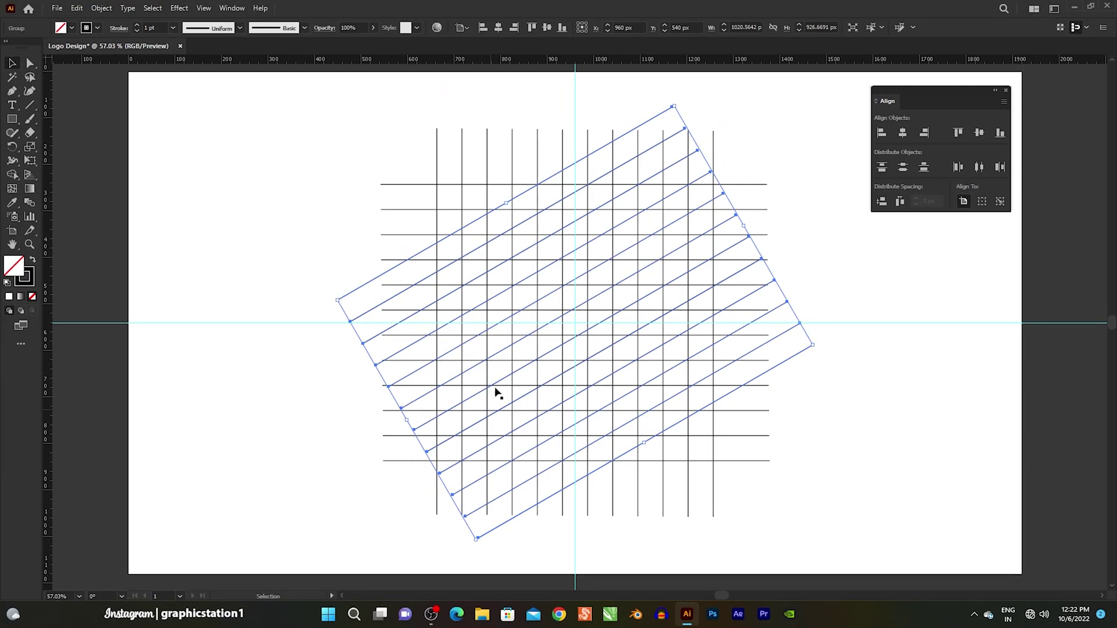
Reflect the diagonals across the horizontal axis as a copy, adding the opposite diagonals.
right_click(503, 216)
mouse_move(529, 364)
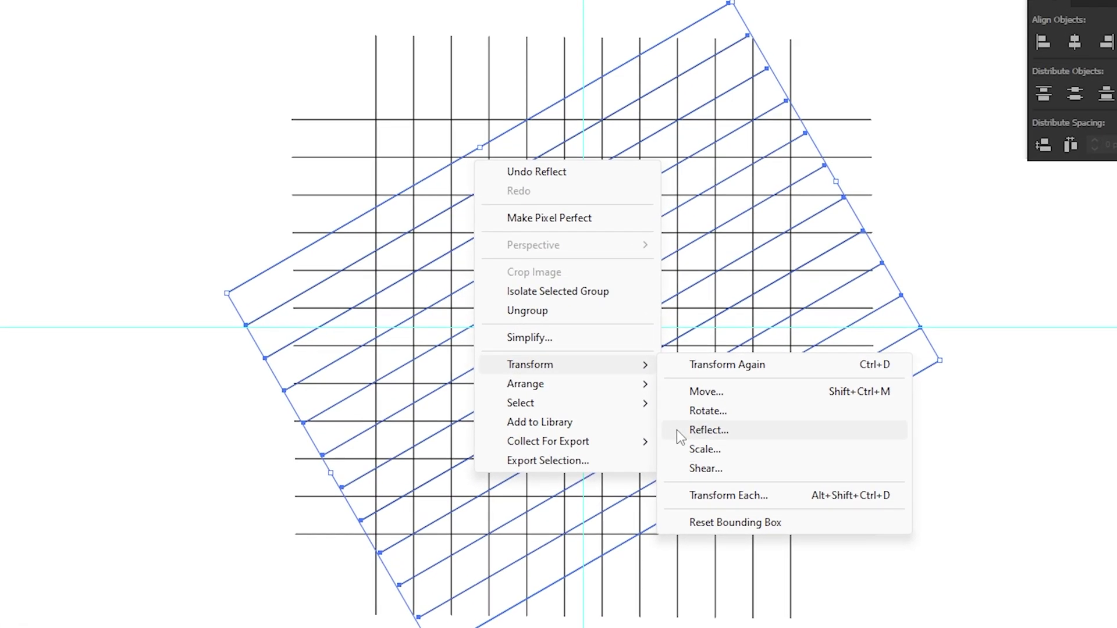
left_click(679, 436)
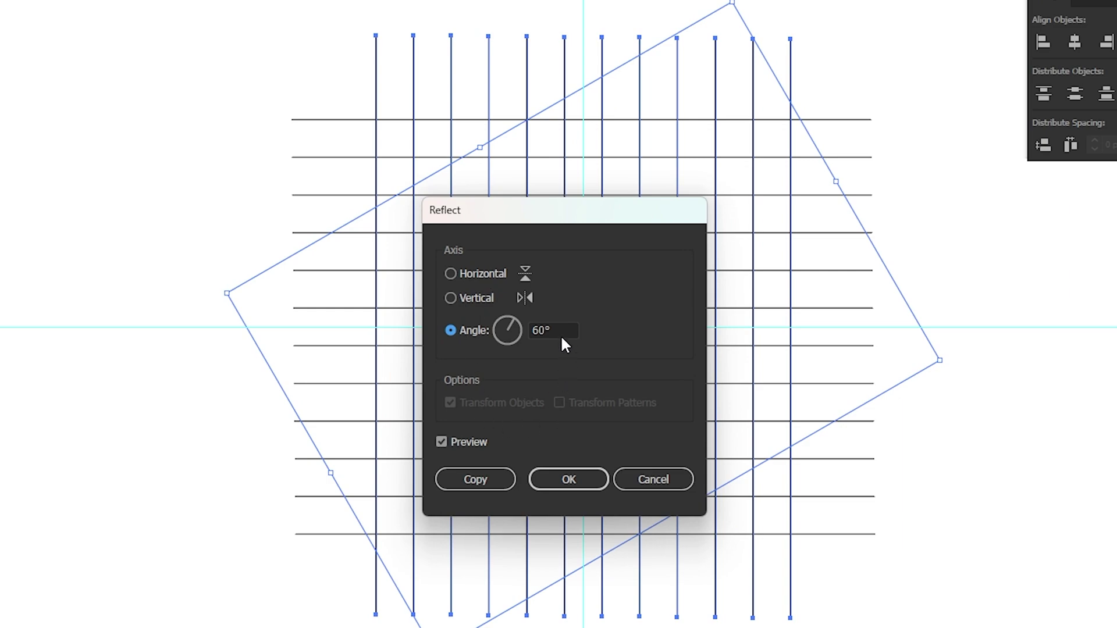
left_click(463, 277)
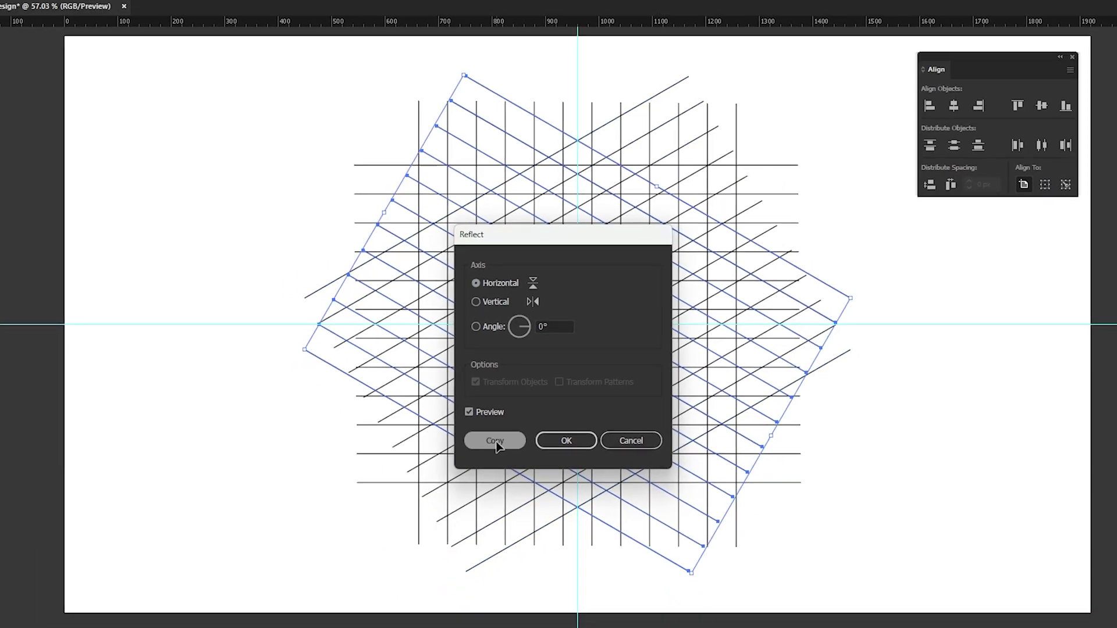
left_click(478, 483)
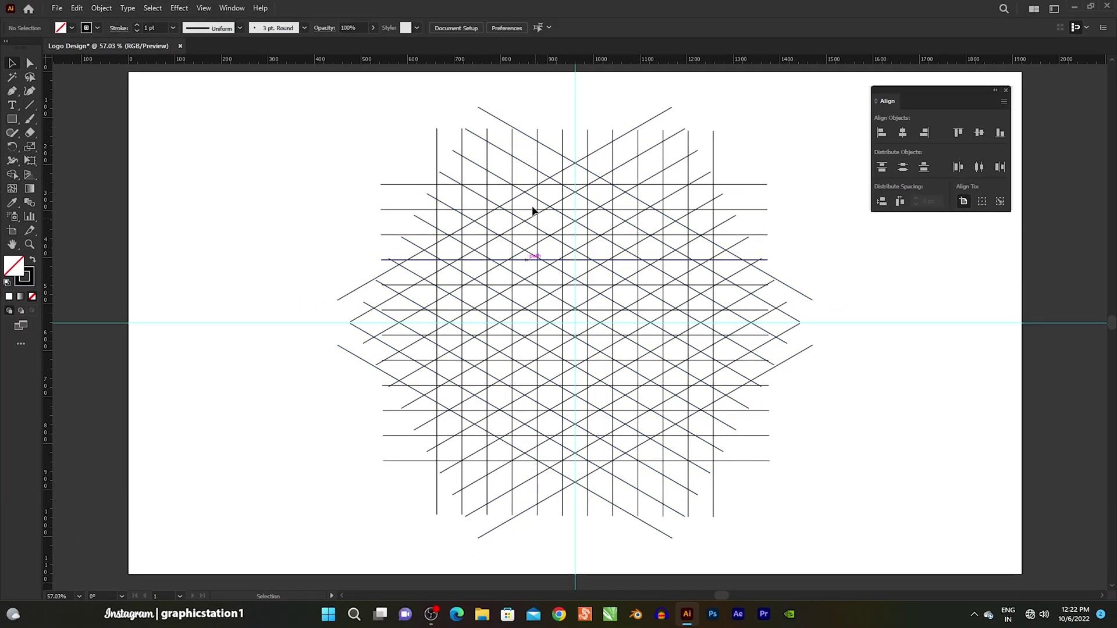
left_click_drag(376, 138, 775, 501)
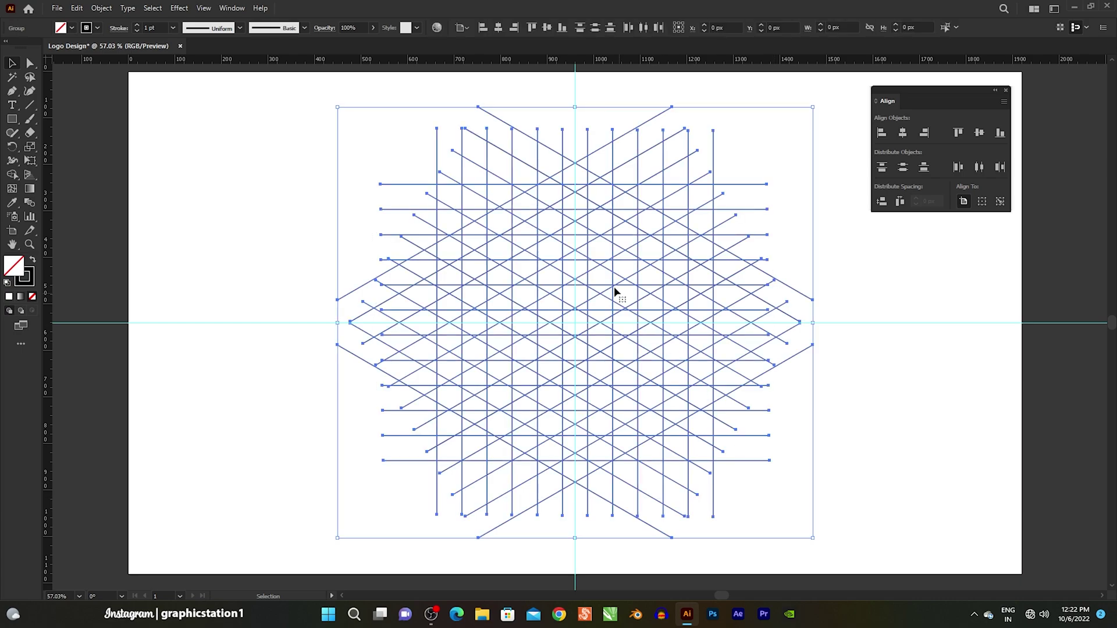
Group all the grid lines, then copy and paste the group in front.
right_click(529, 223)
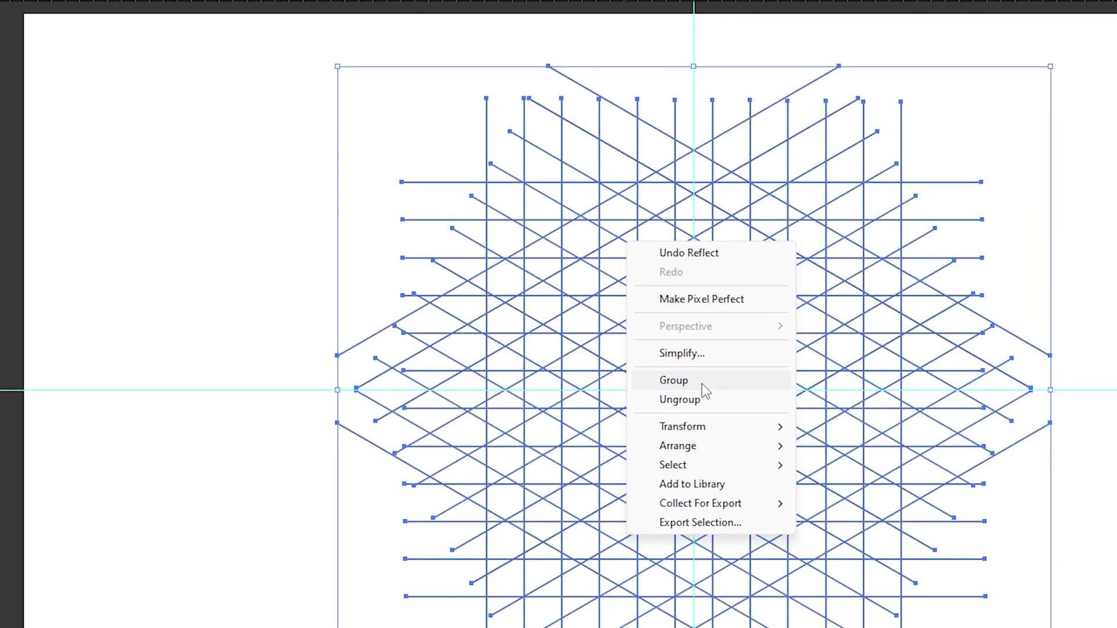
left_click(673, 381)
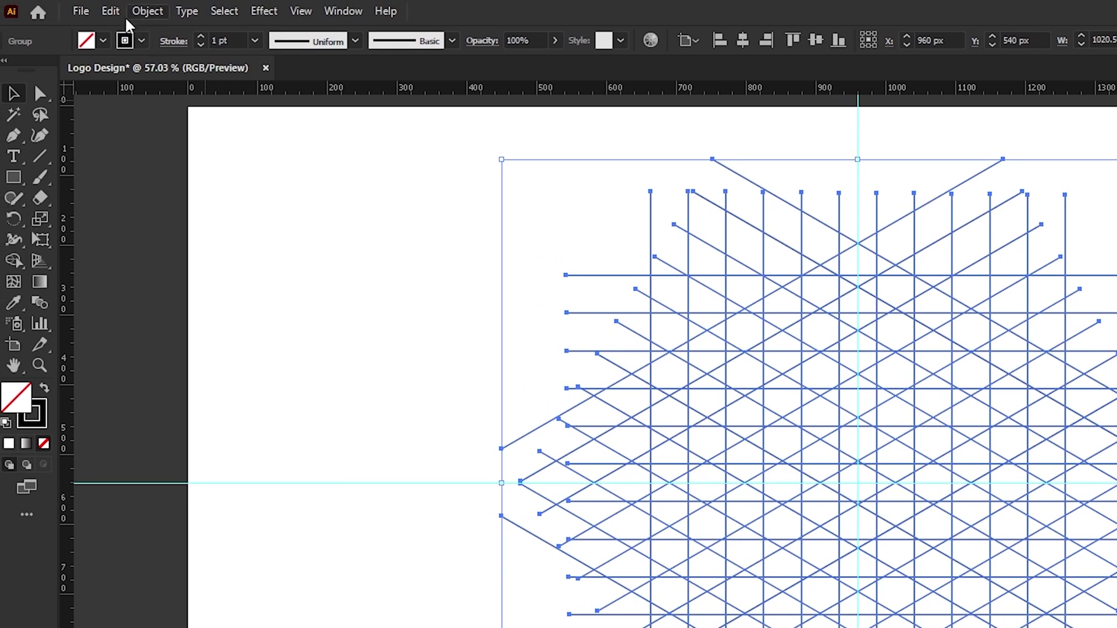
left_click(111, 11)
left_click(123, 96)
left_click(111, 11)
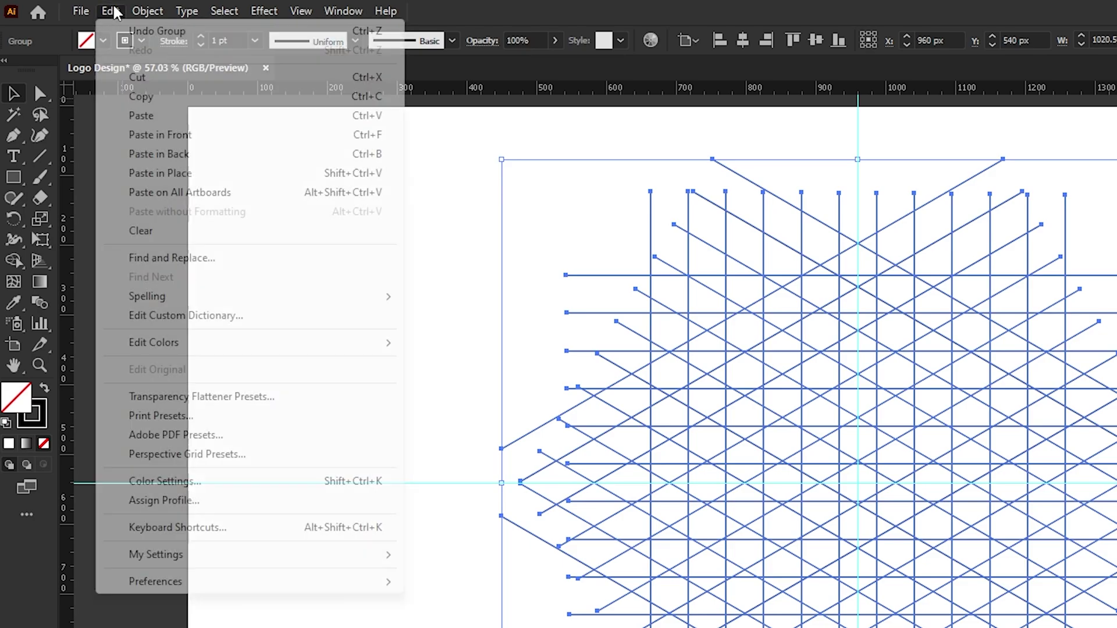
left_click(151, 134)
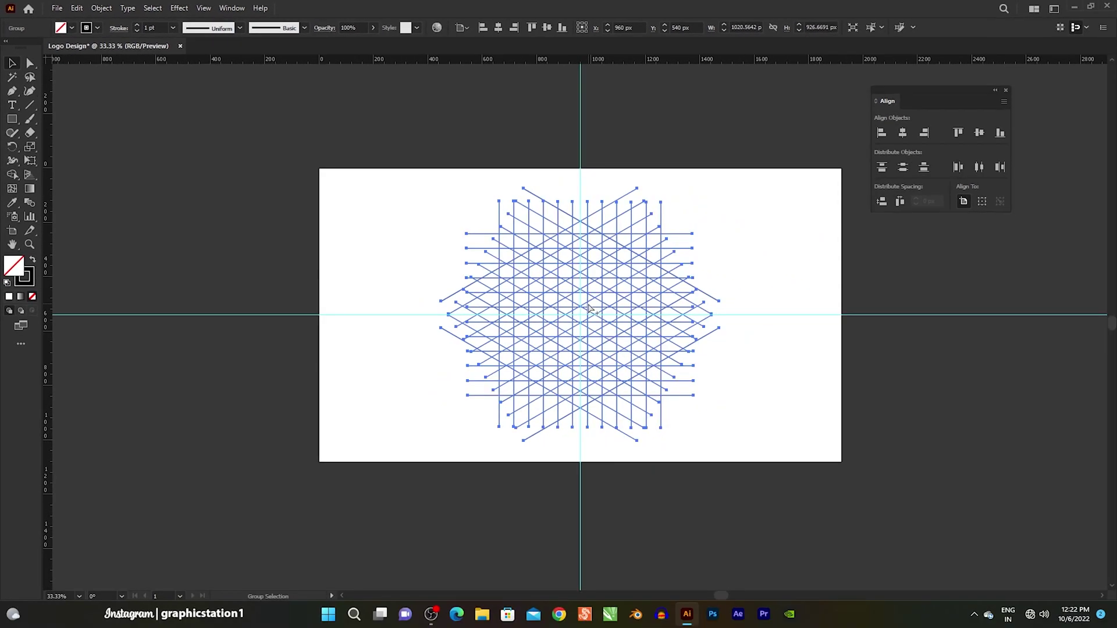
Move the pasted grid off the artboard to the right and zoom into the grid's centre.
left_click(588, 305)
left_click_drag(588, 305, 1017, 312)
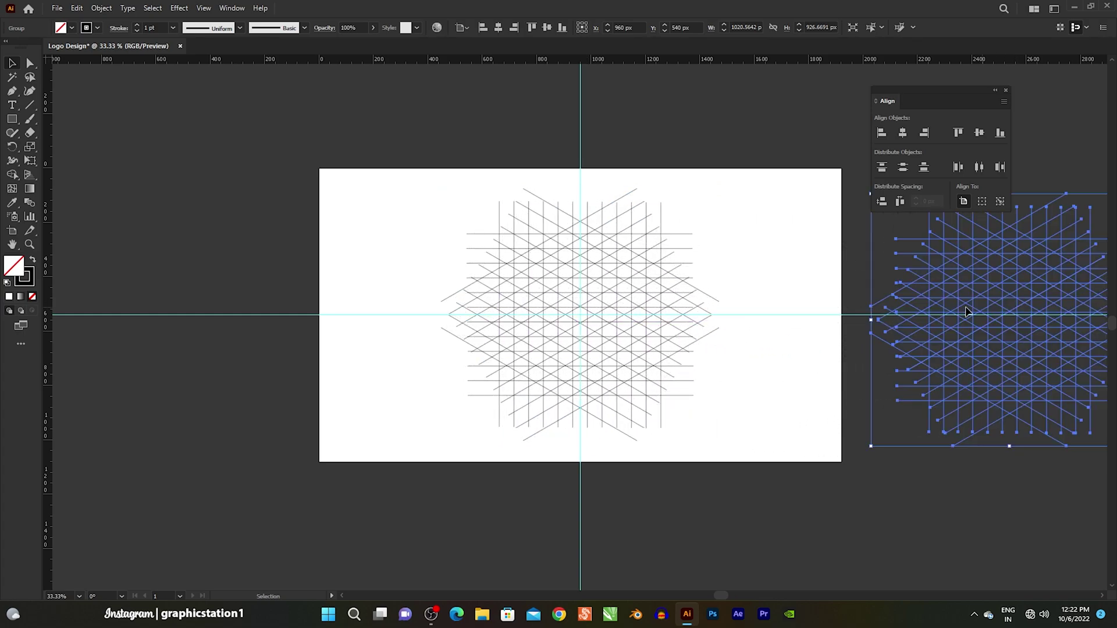
left_click(756, 271)
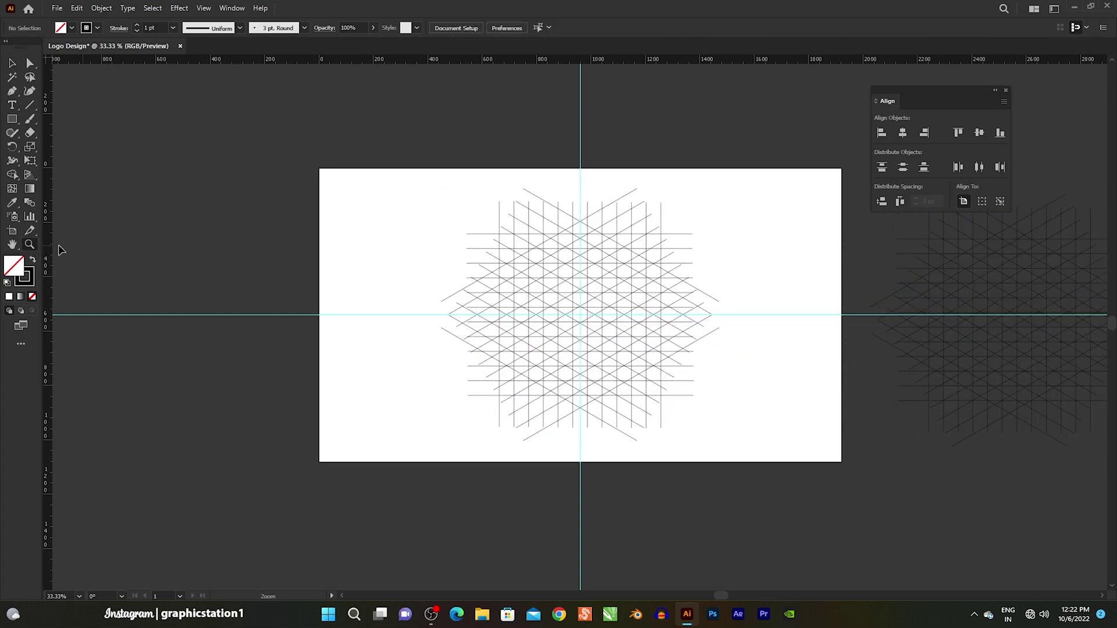
left_click_drag(582, 312, 712, 361)
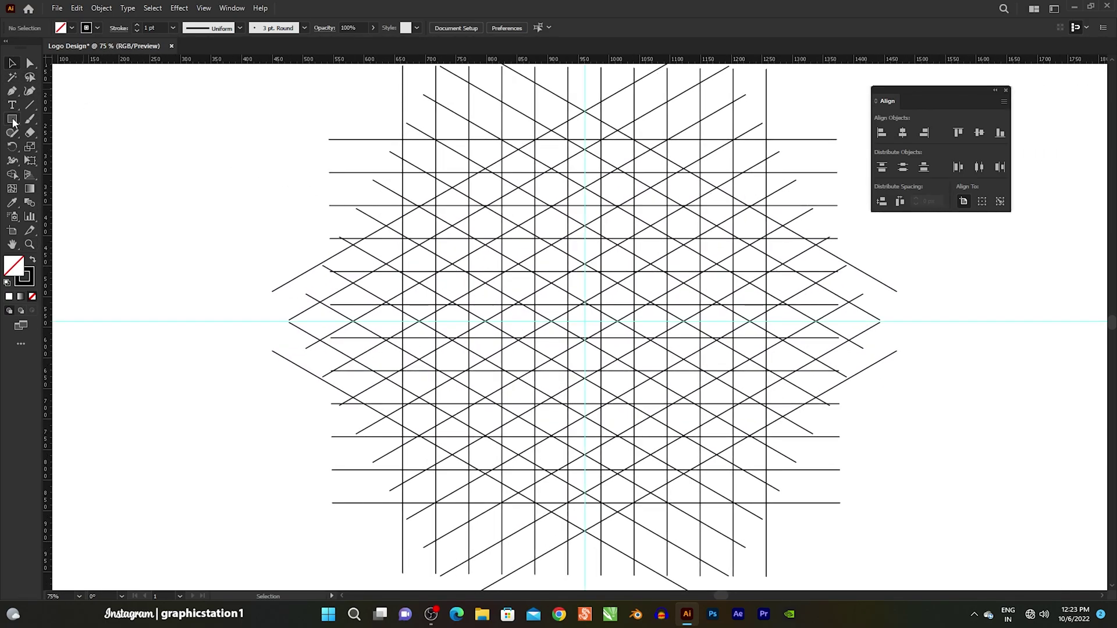
Draw a 594 px circle from the guide intersection and centre it on the artboard.
left_click_drag(13, 122, 63, 148)
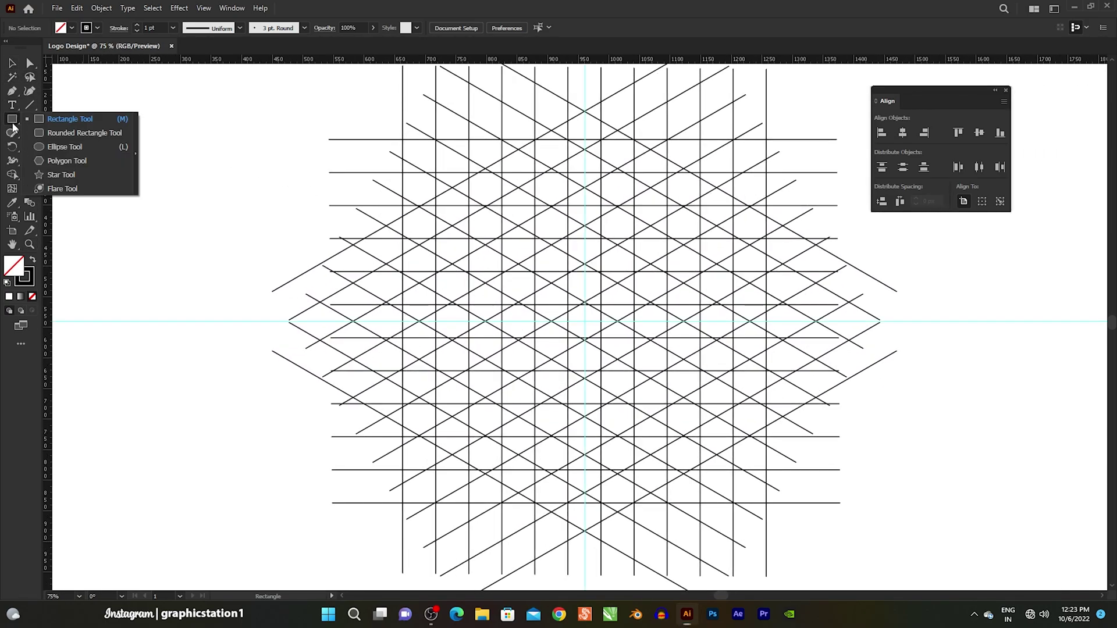
left_click(62, 148)
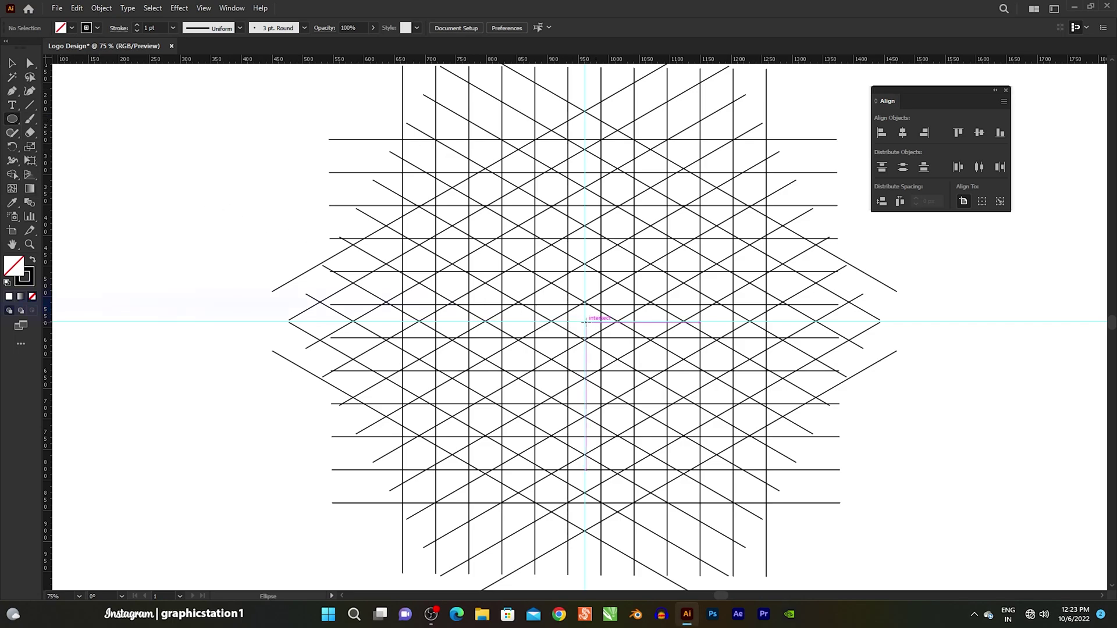
key("shift+alt")
left_click_drag(583, 319, 720, 136)
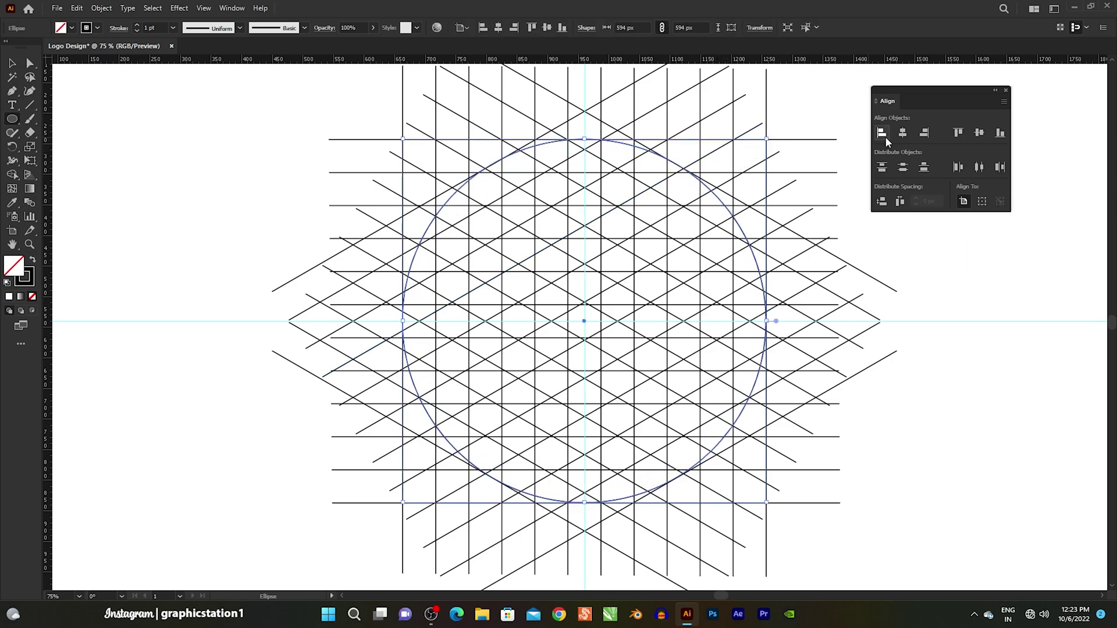
left_click(901, 133)
left_click(980, 134)
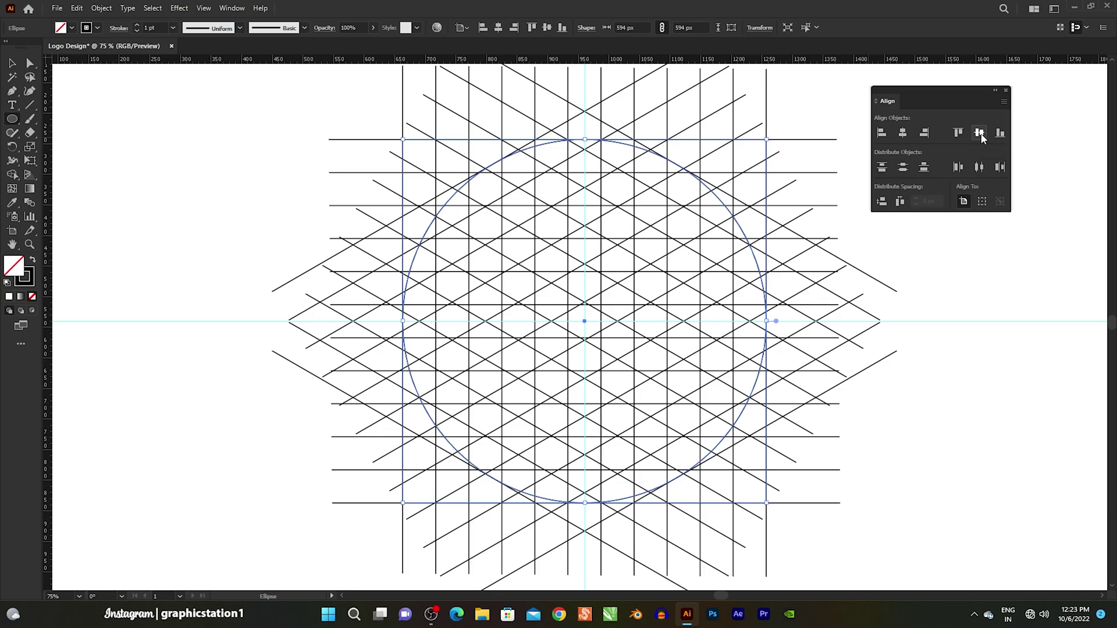
scroll(780, 142, "up", 5)
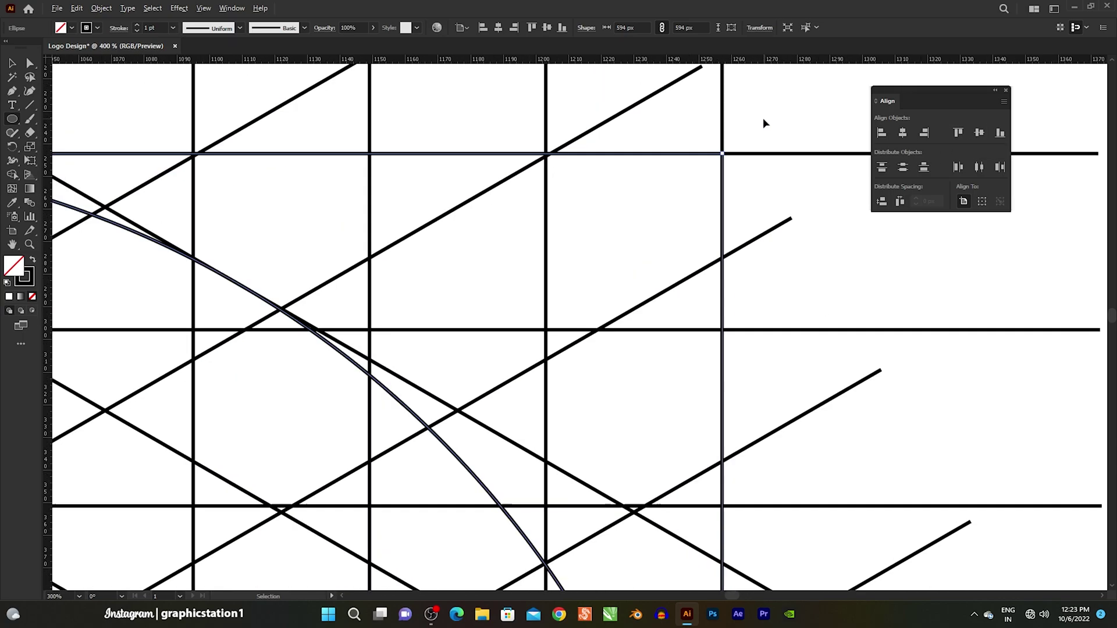
scroll(763, 122, "down", 3)
scroll(765, 122, "down", 3)
scroll(762, 125, "up", 1)
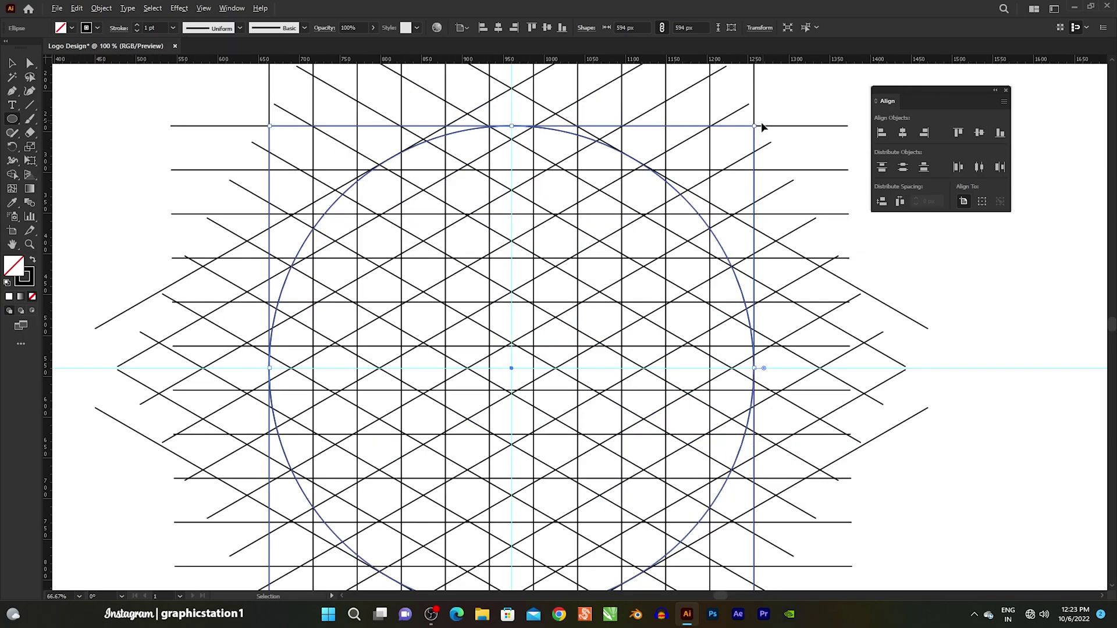
scroll(706, 186, "down", 1)
scroll(465, 145, "left", 1)
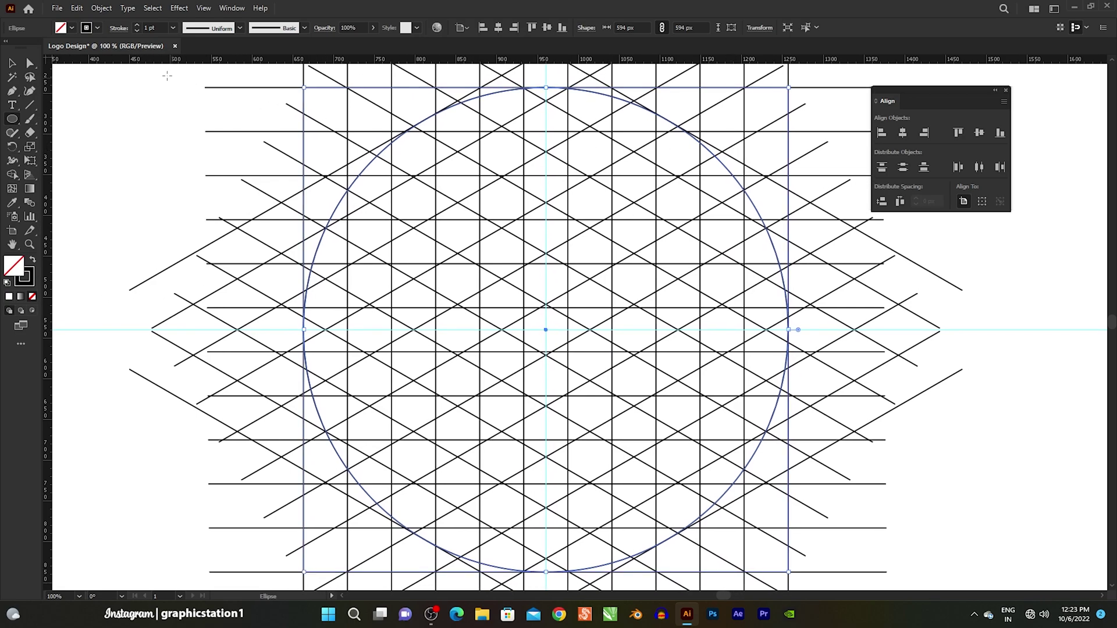
Duplicate the circle in place and scale the copy down into a smaller concentric circle.
left_click(19, 64)
left_click(77, 8)
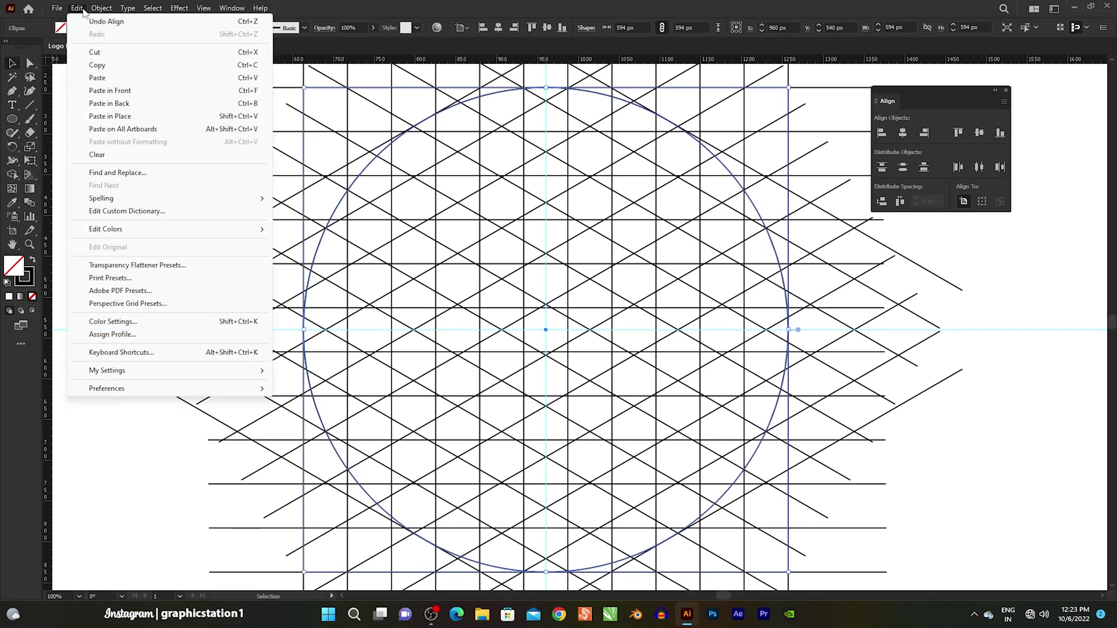
left_click(96, 65)
left_click(77, 8)
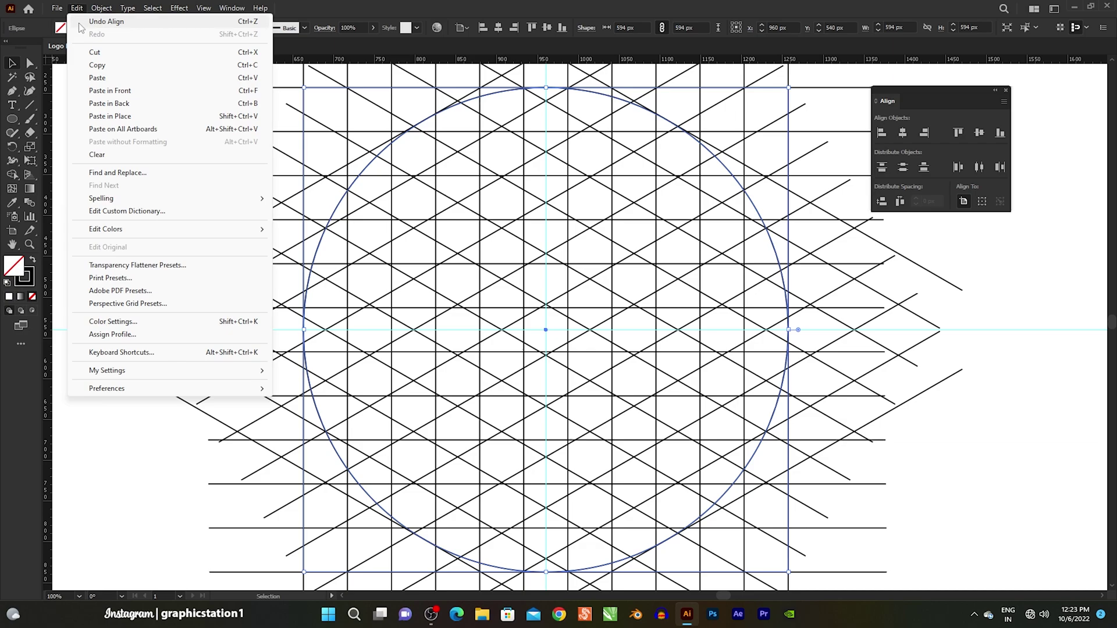
left_click(84, 91)
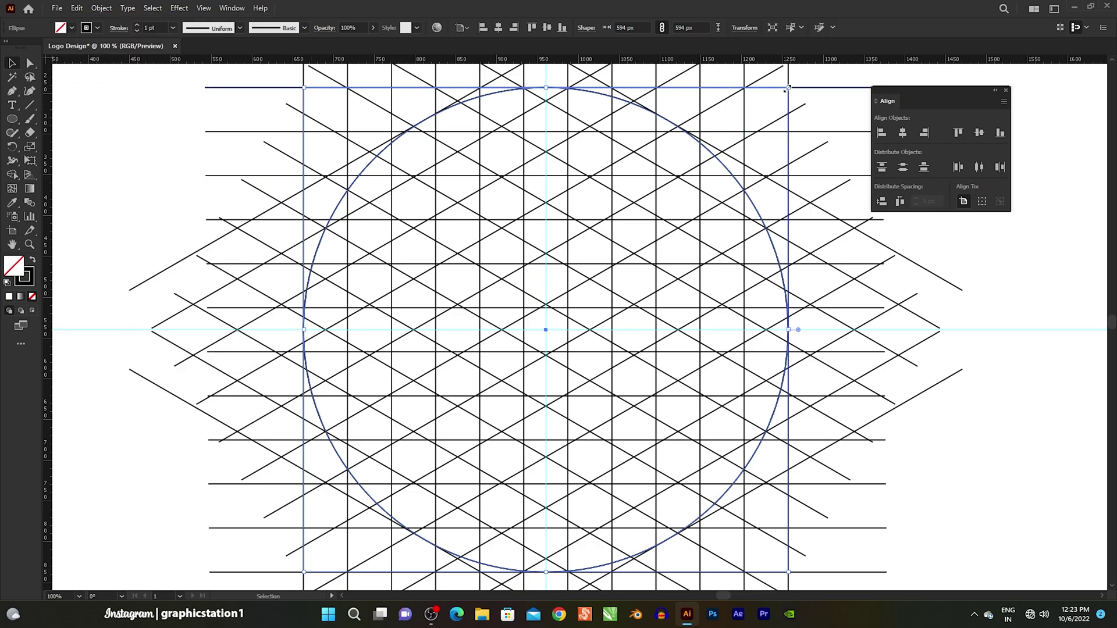
left_click_drag(788, 87, 745, 120)
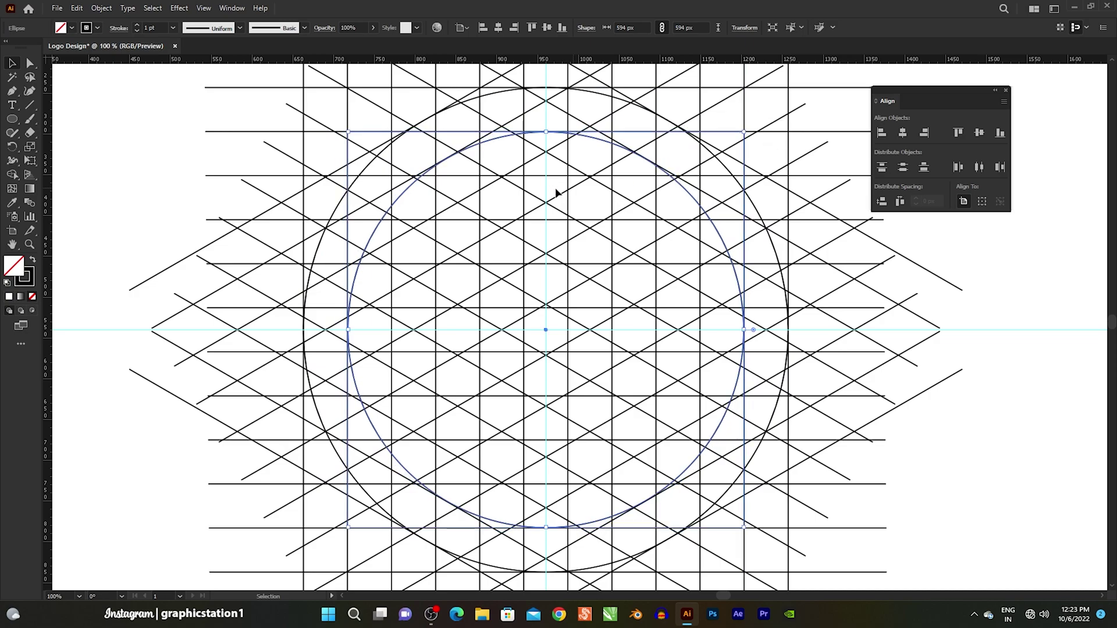
left_click(179, 174)
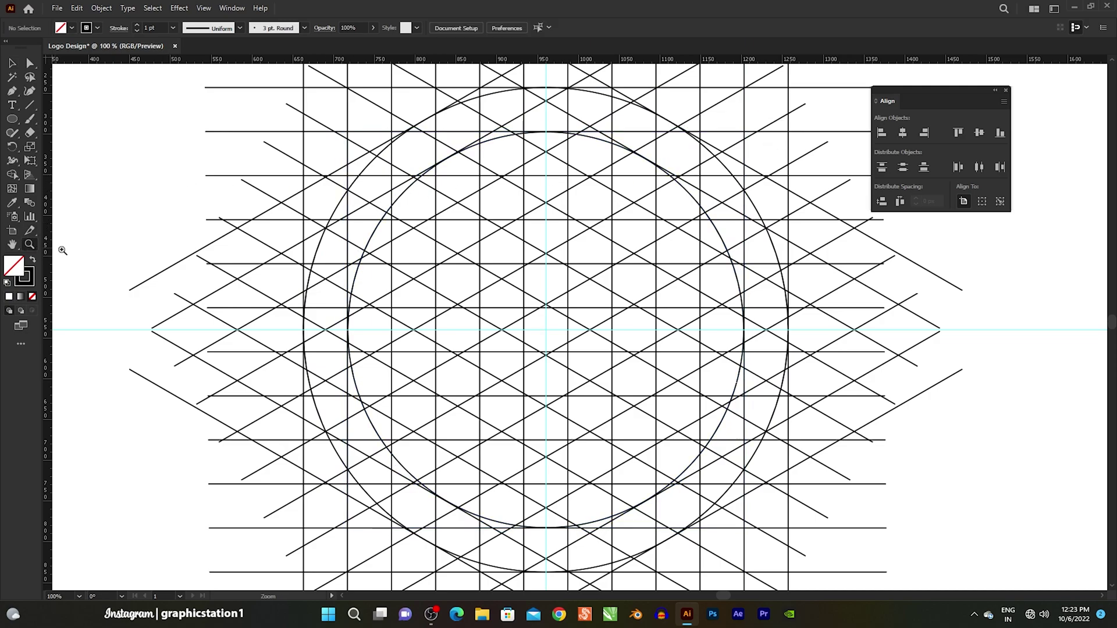
Zoom out and marquee-select the whole grid with both circles.
scroll(587, 371, "down", 1)
scroll(564, 355, "down", 1)
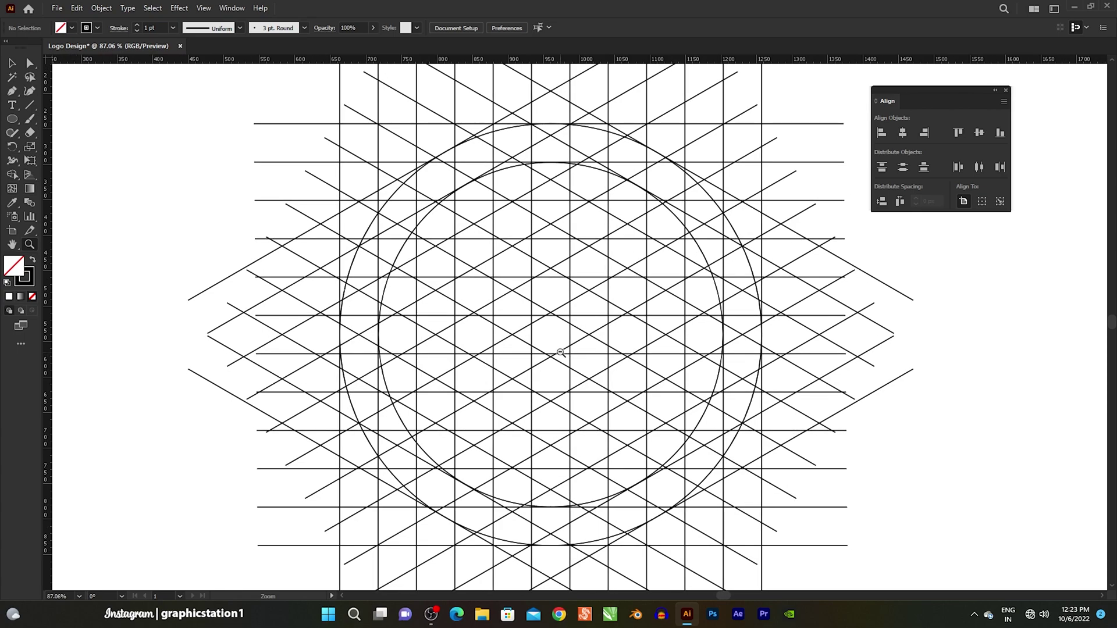
scroll(576, 357, "up", 1)
scroll(519, 296, "down", 1)
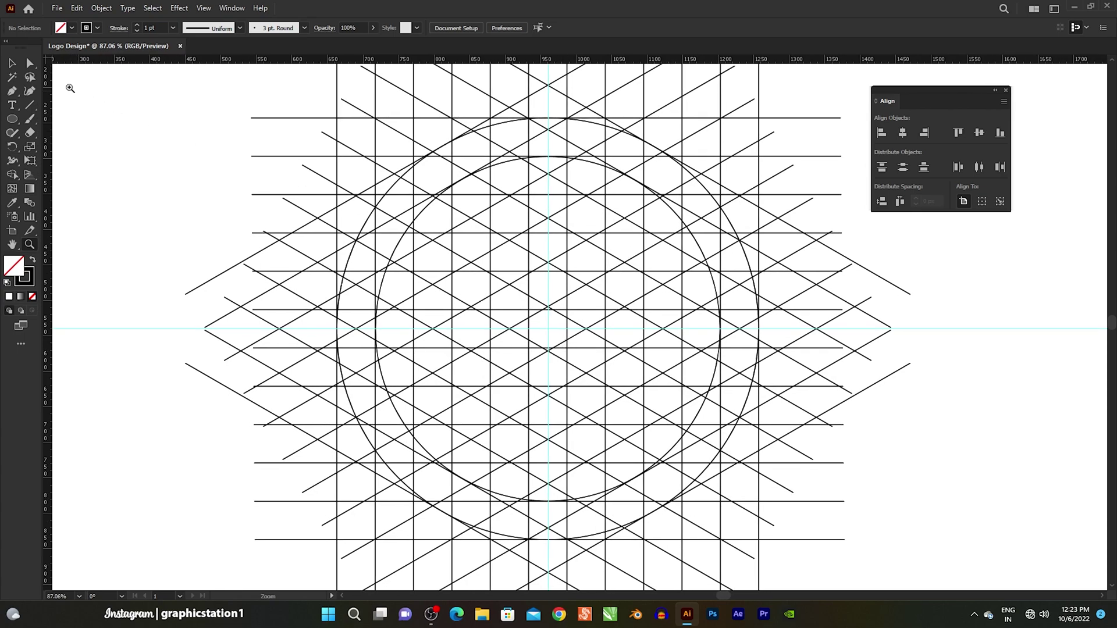
left_click_drag(164, 87, 905, 564)
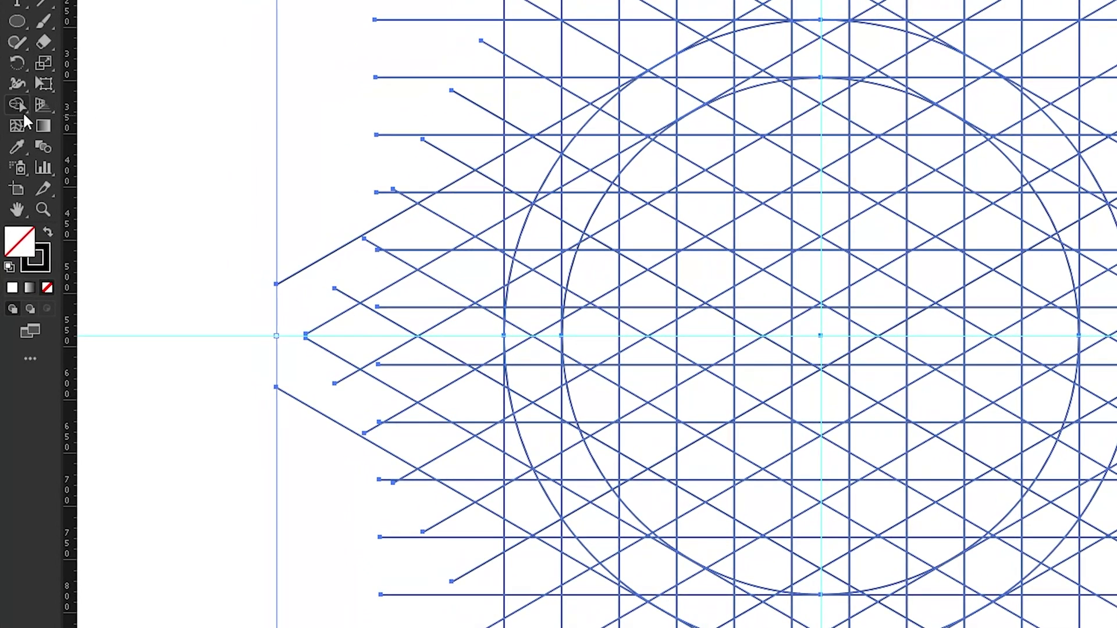
Using Shape Builder with black fill, merge cells into the C and the R's top and left stem.
left_click(22, 110)
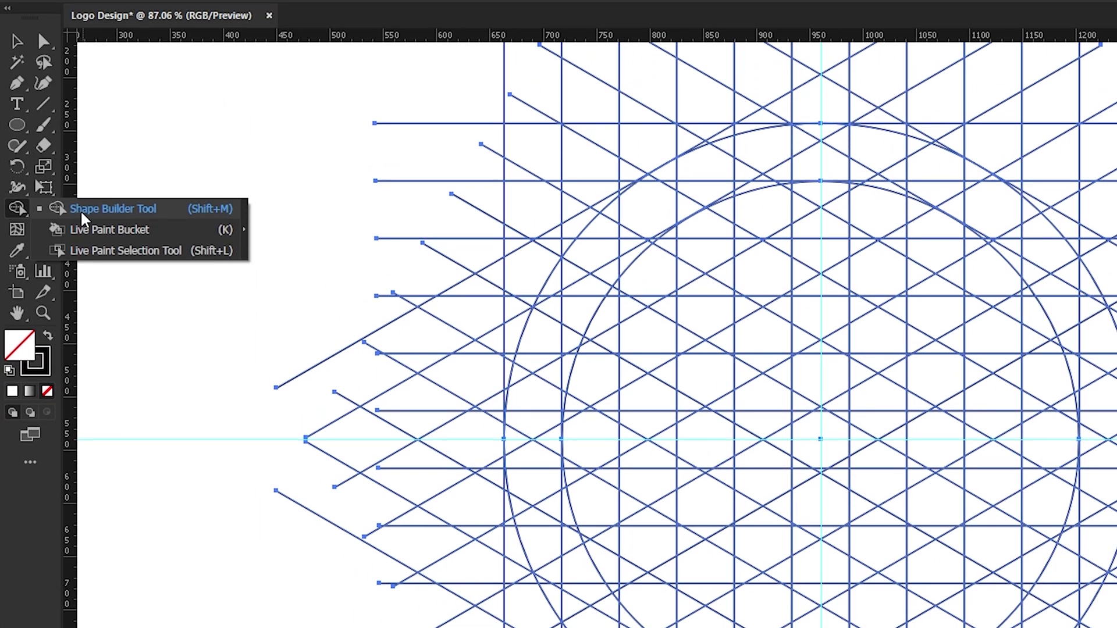
left_click(82, 151)
left_click(95, 48)
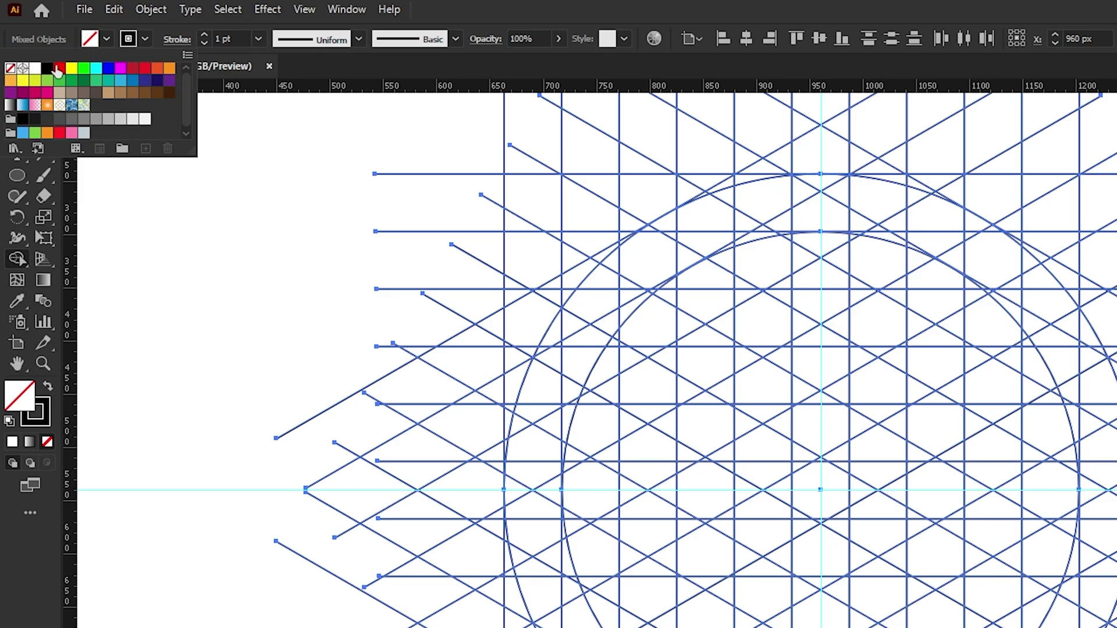
left_click(48, 68)
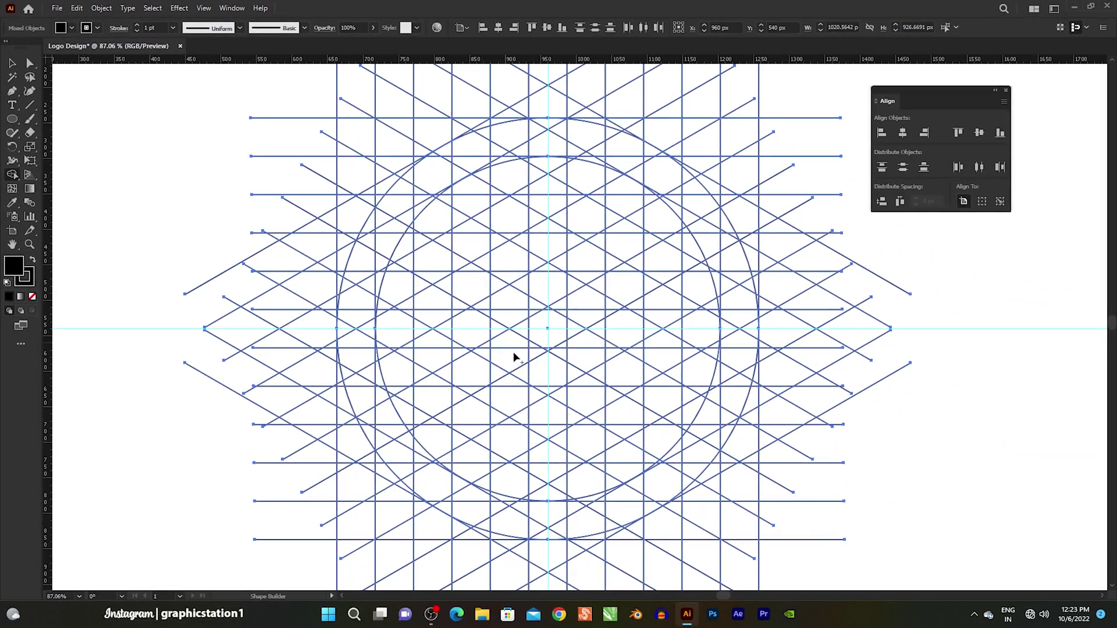
mouse_move(740, 297)
left_mouse_down()
mouse_move(693, 197)
mouse_move(663, 339)
mouse_move(656, 499)
mouse_move(720, 424)
mouse_move(734, 366)
left_mouse_up()
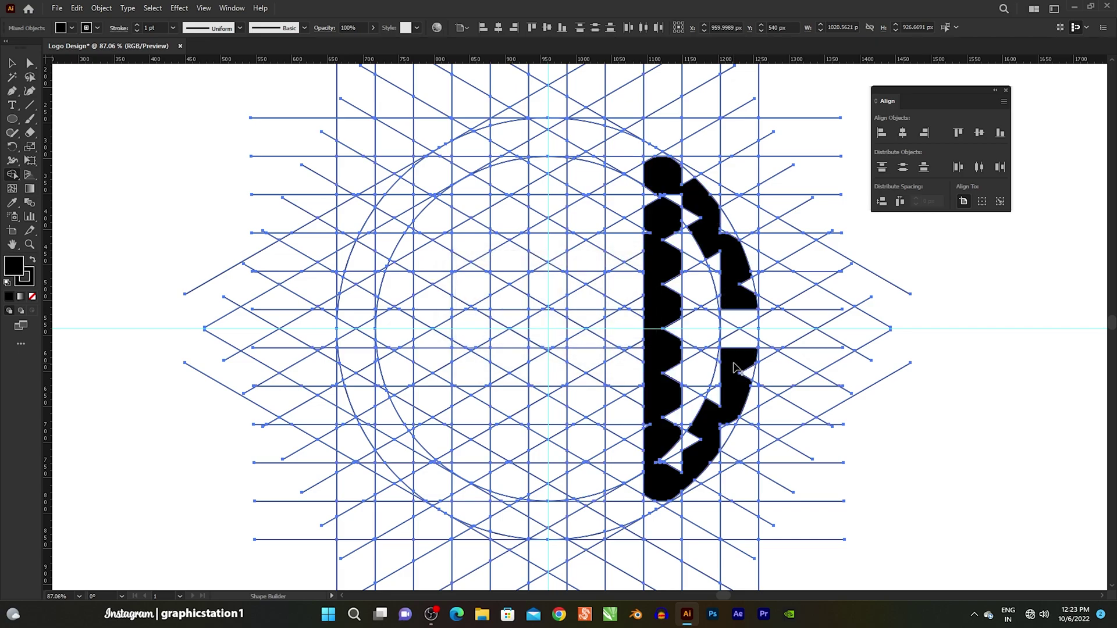
mouse_move(582, 138)
left_mouse_down()
mouse_move(503, 305)
mouse_move(508, 533)
left_mouse_up()
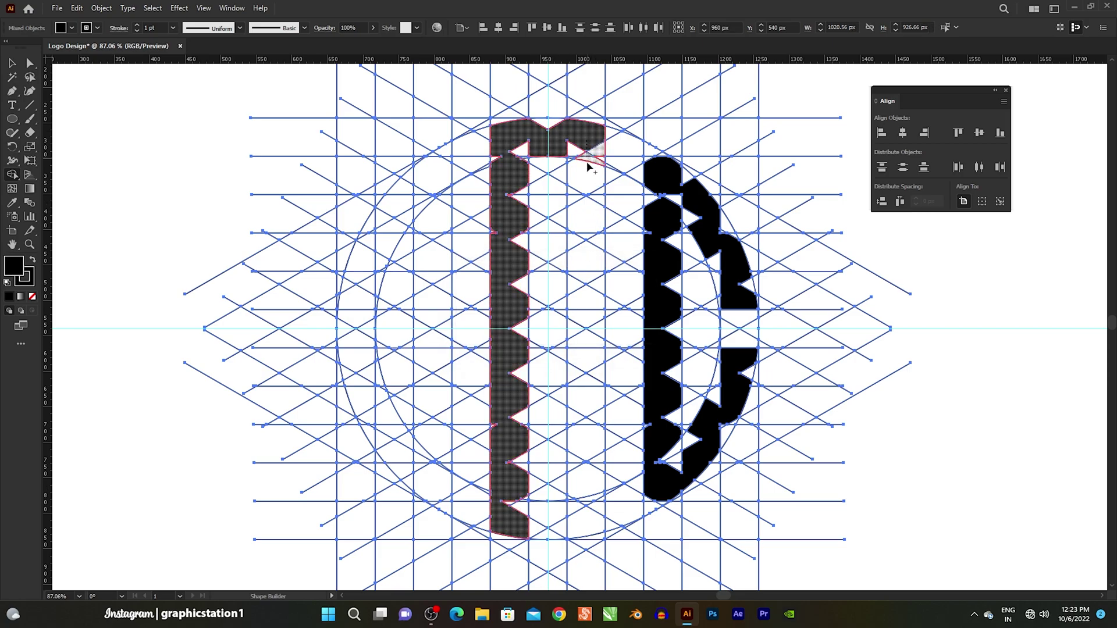
Merge cells for the R's second column, lower half and right-edge wedge to finish the letter.
left_click_drag(588, 166, 586, 299)
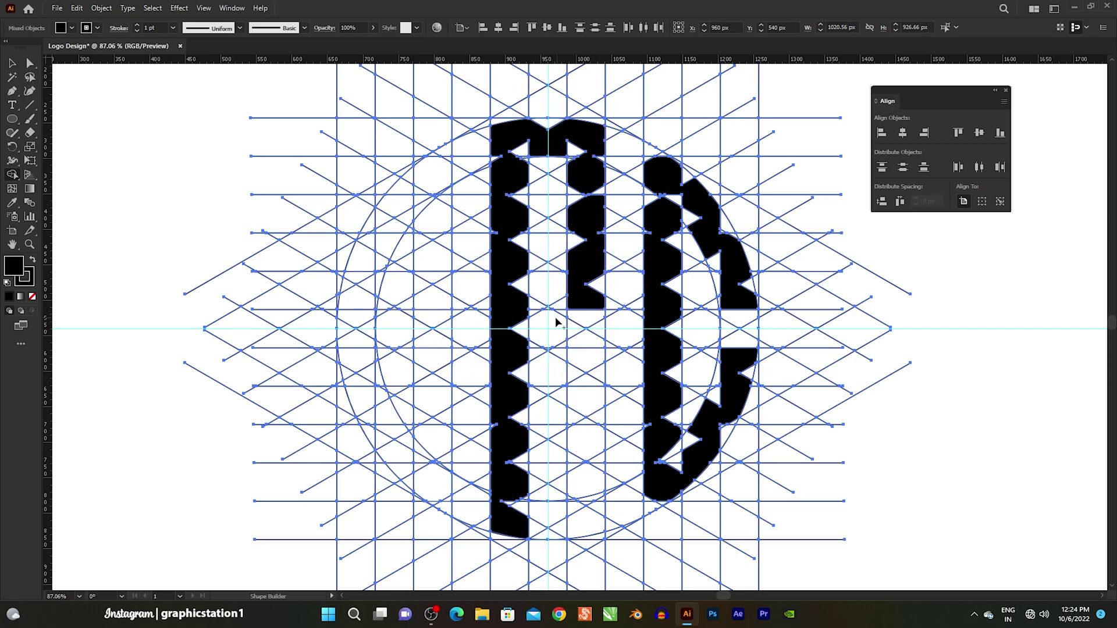
left_click(555, 323)
mouse_move(583, 301)
left_mouse_down()
mouse_move(552, 330)
mouse_move(586, 359)
mouse_move(585, 534)
left_mouse_up()
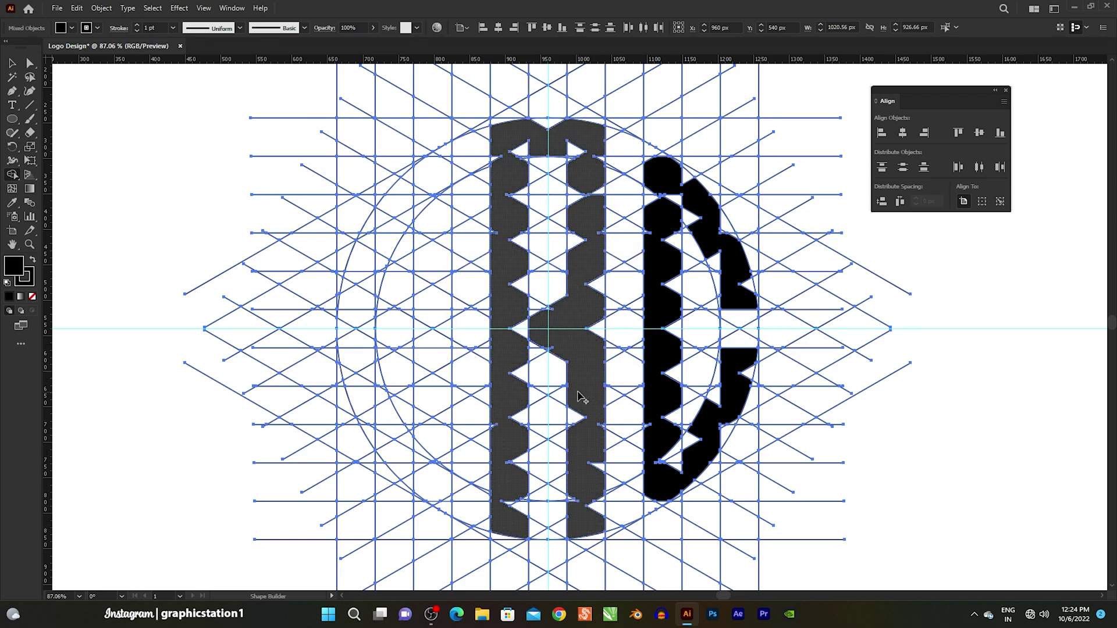
left_click(597, 291)
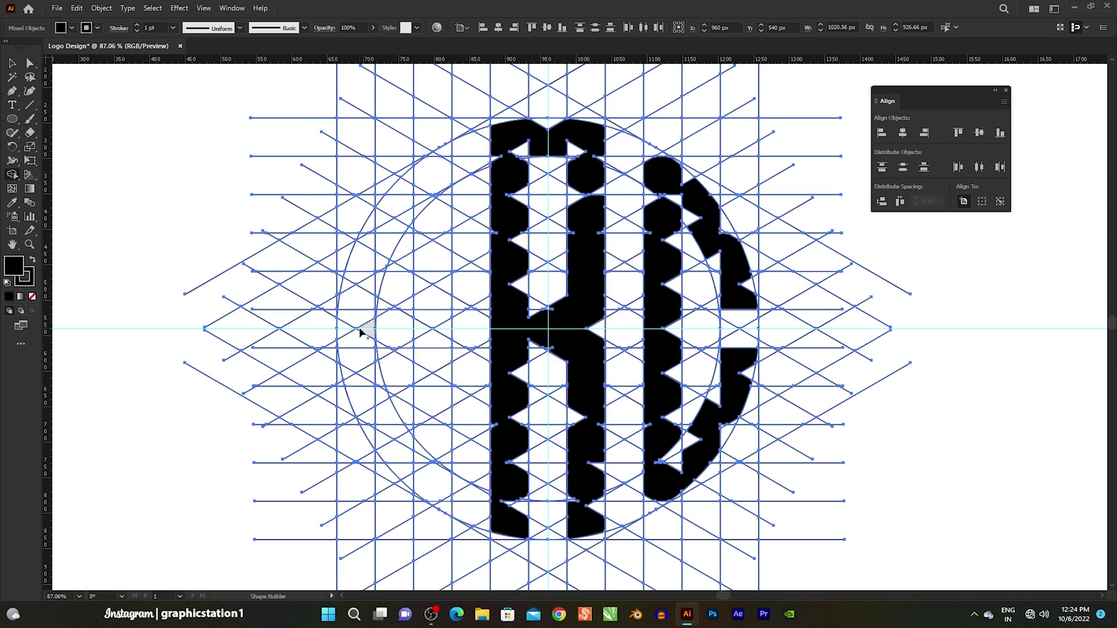
left_click_drag(360, 331, 442, 337)
Merge the arc cells and a white triangle into the S's upper part and lower curve.
mouse_move(352, 311)
left_mouse_down()
mouse_move(445, 173)
mouse_move(433, 262)
left_mouse_up()
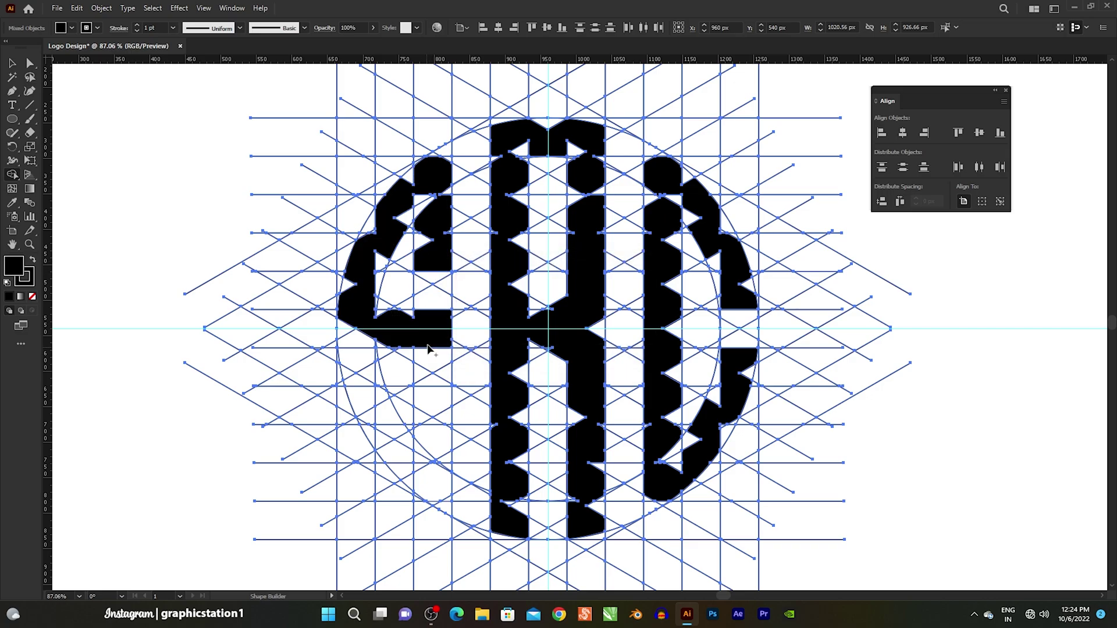
left_click_drag(429, 341, 442, 478)
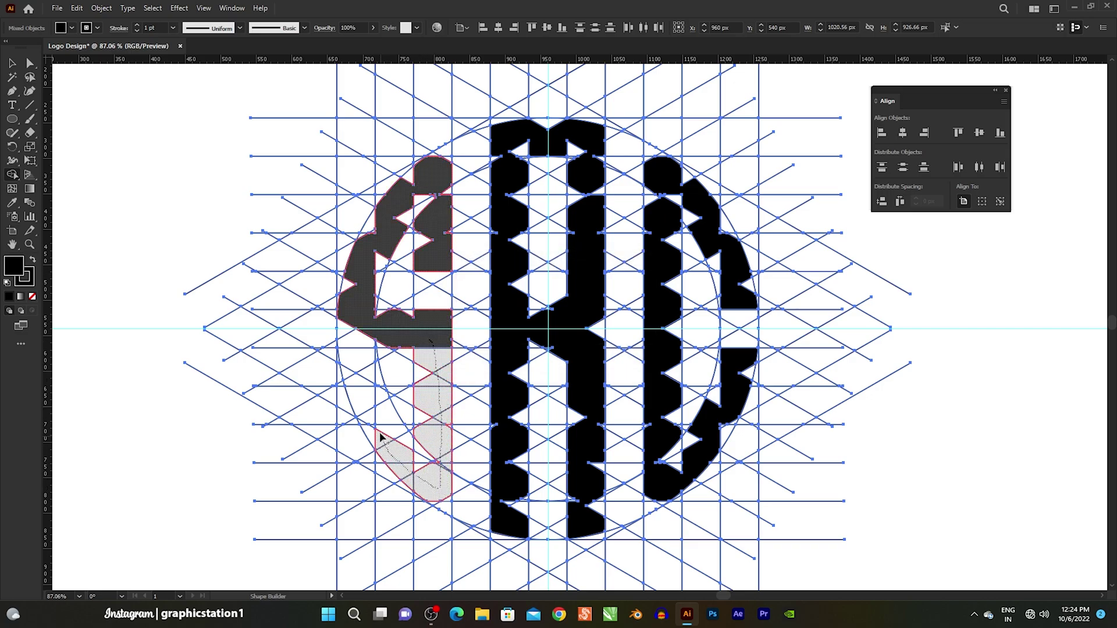
mouse_move(379, 437)
left_mouse_down()
mouse_move(364, 404)
mouse_move(378, 407)
left_mouse_up()
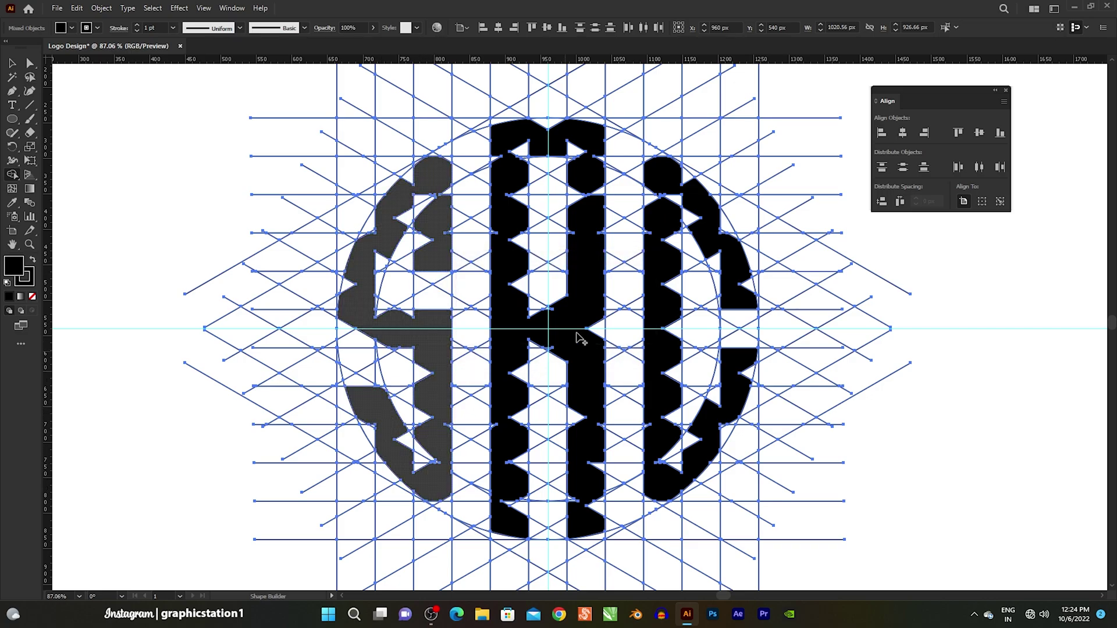
scroll(349, 283, "up", 4)
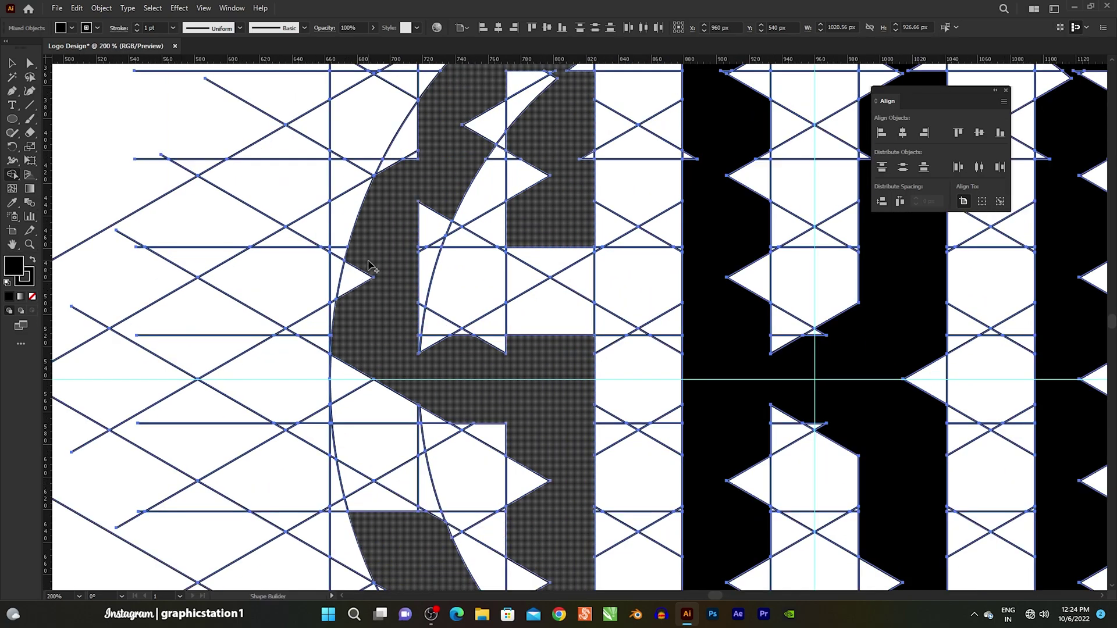
left_click_drag(373, 266, 354, 285)
left_click_drag(355, 332, 471, 393)
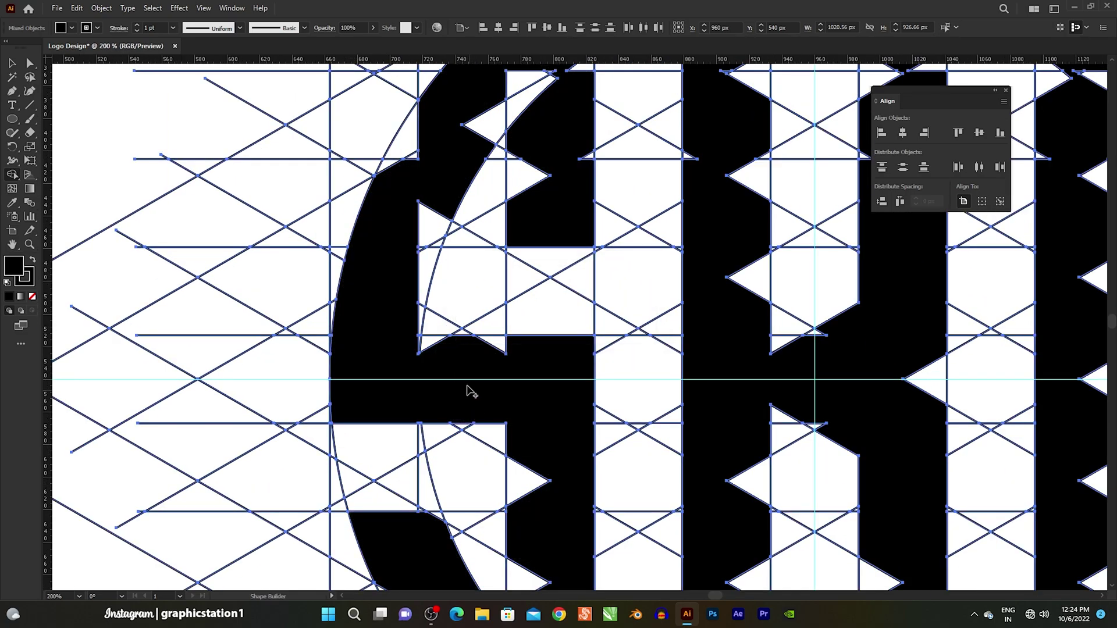
scroll(431, 259, "up", 2)
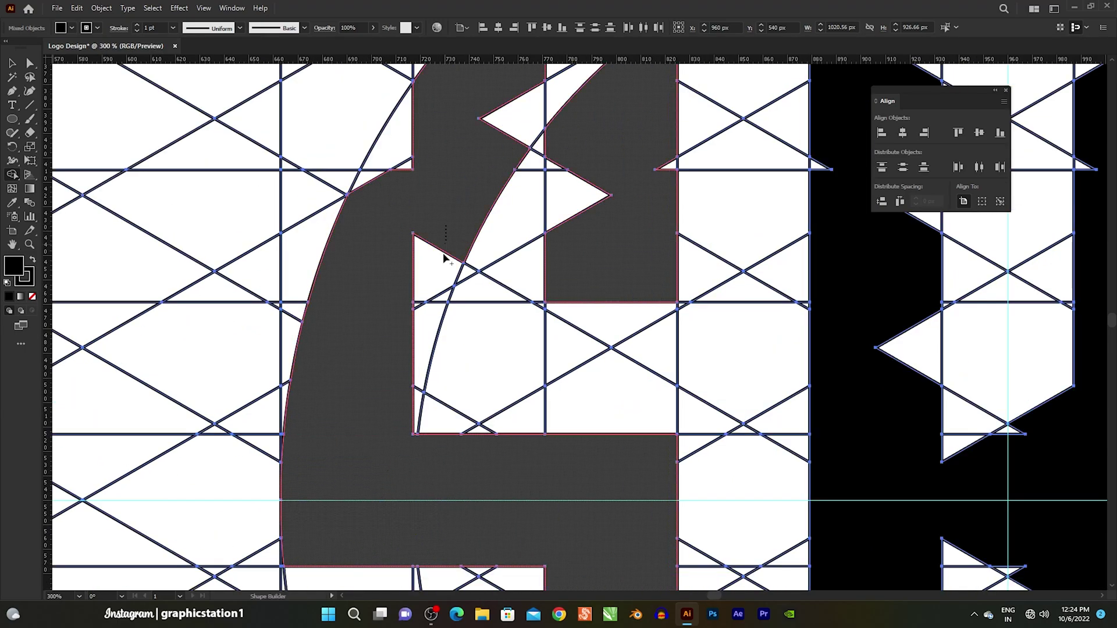
left_click_drag(443, 256, 416, 407)
Zoom in to merge the leftover cells, small triangles and edge sliver into the S.
scroll(416, 324, "up", 1)
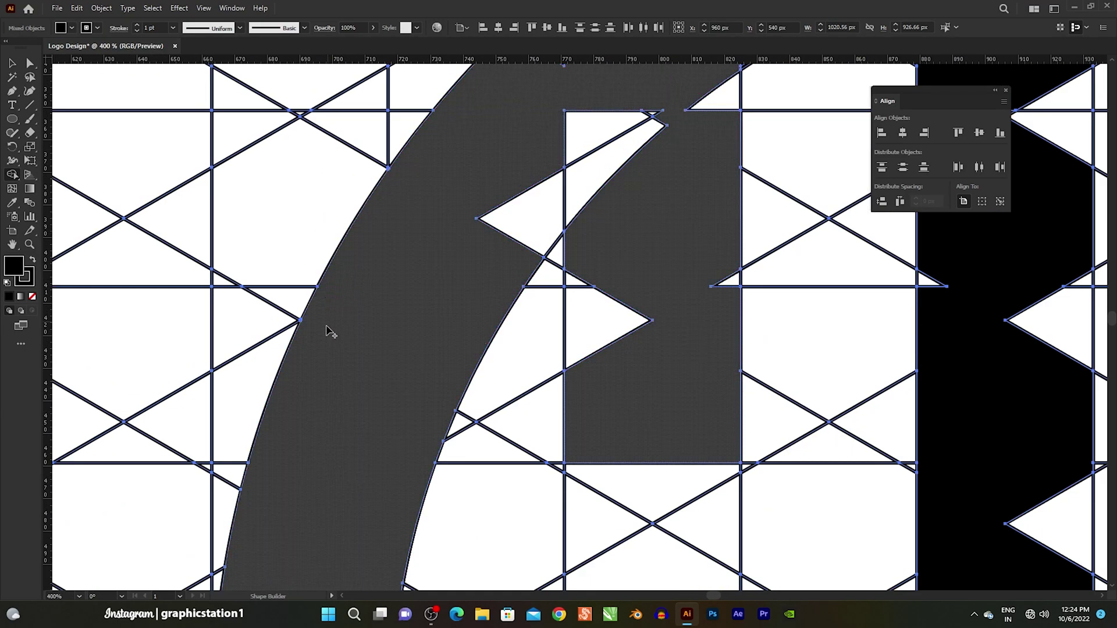
scroll(330, 331, "down", 2)
mouse_move(430, 198)
left_mouse_down()
mouse_move(496, 220)
mouse_move(469, 352)
left_mouse_up()
scroll(504, 209, "down", 3)
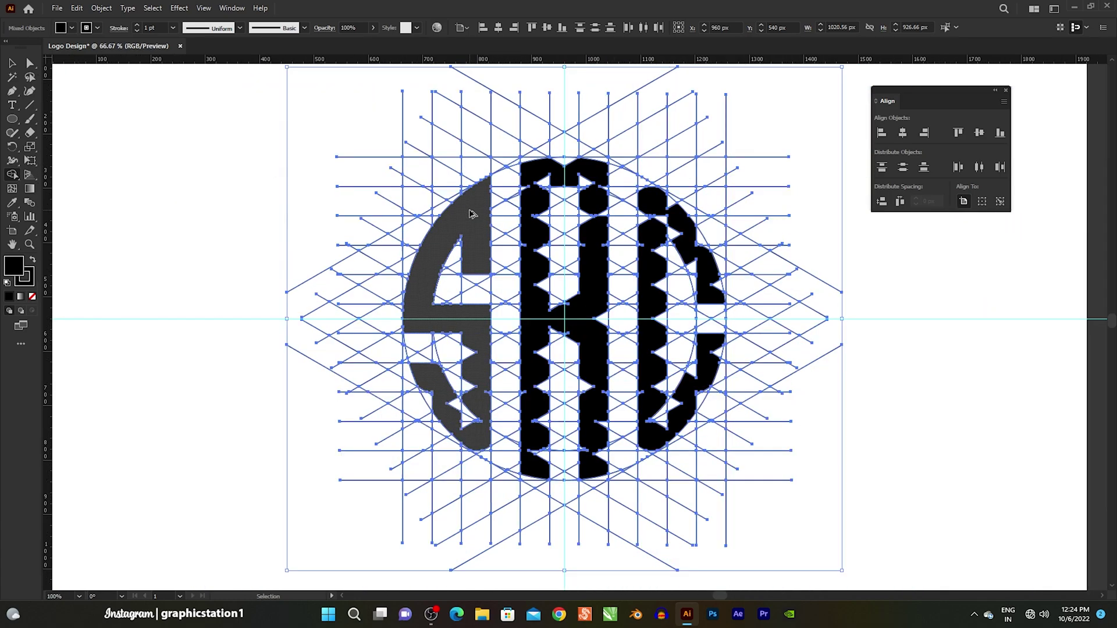
scroll(483, 325, "up", 1)
left_click(472, 453)
scroll(483, 468, "up", 4)
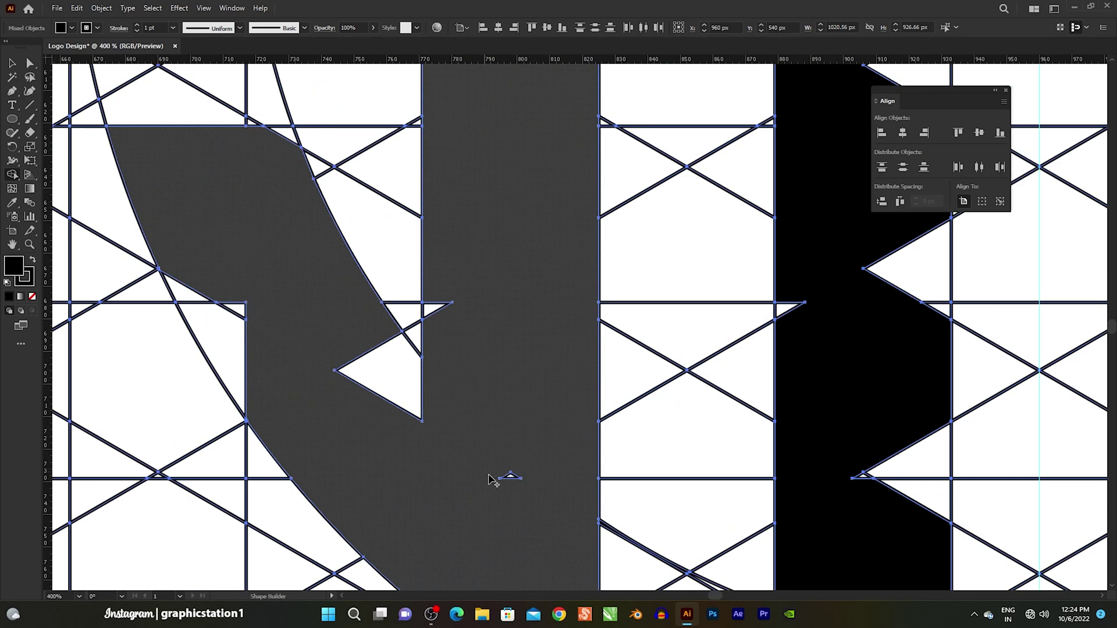
left_click_drag(407, 375, 230, 274)
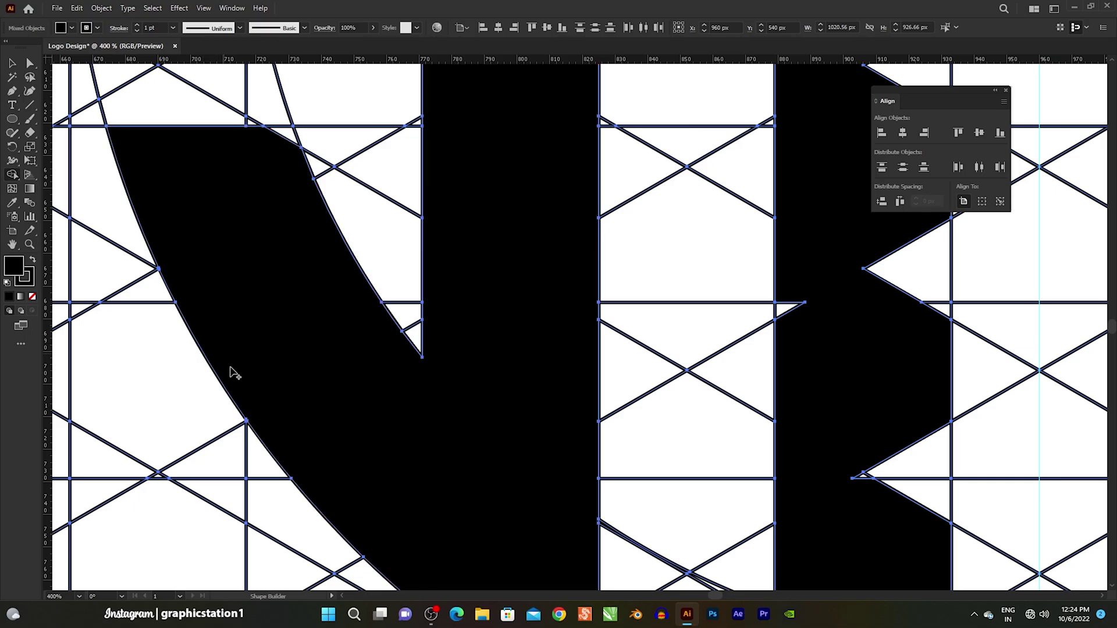
scroll(249, 399, "up", 2)
scroll(249, 399, "down", 2)
scroll(197, 311, "down", 1)
scroll(197, 311, "down", 3)
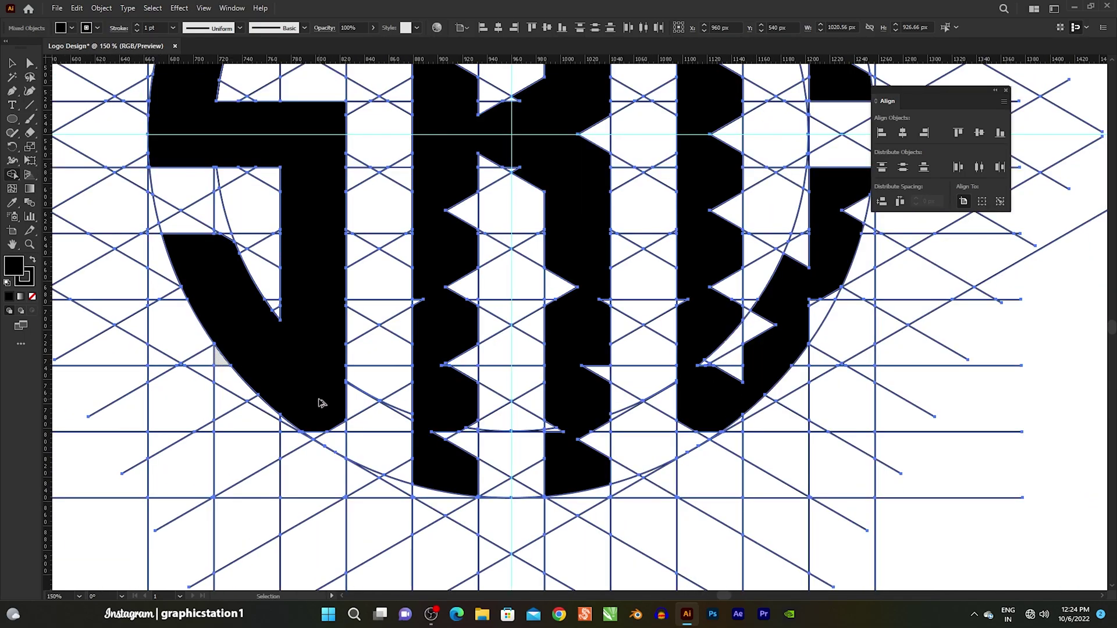
scroll(320, 398, "up", 2)
scroll(341, 454, "down", 1)
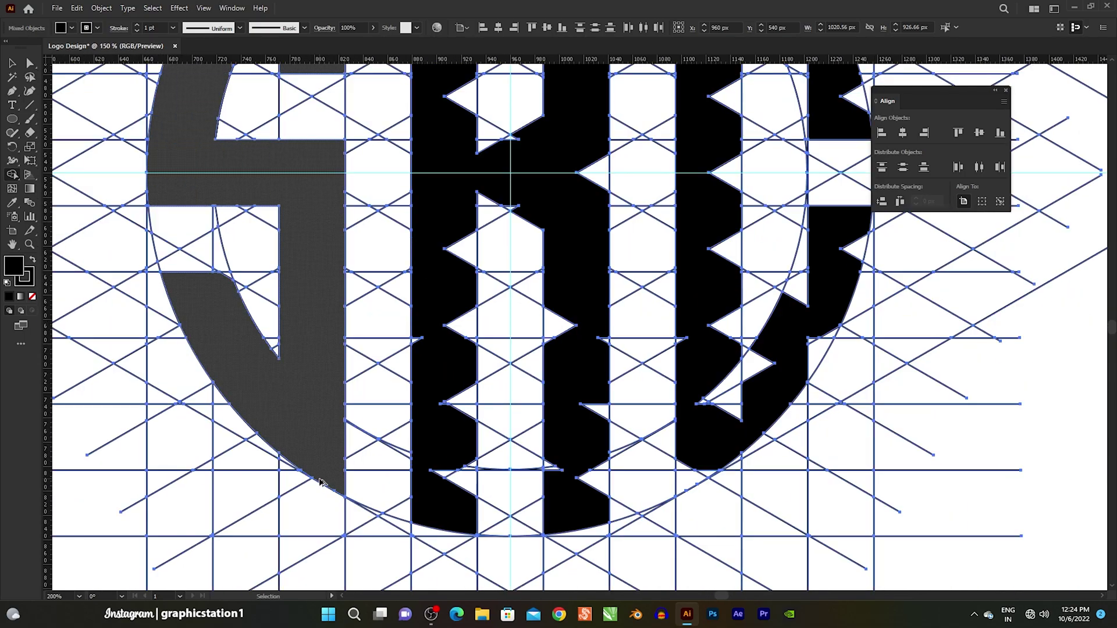
scroll(326, 465, "down", 1)
scroll(250, 356, "up", 2)
scroll(278, 303, "up", 1)
left_click(277, 302)
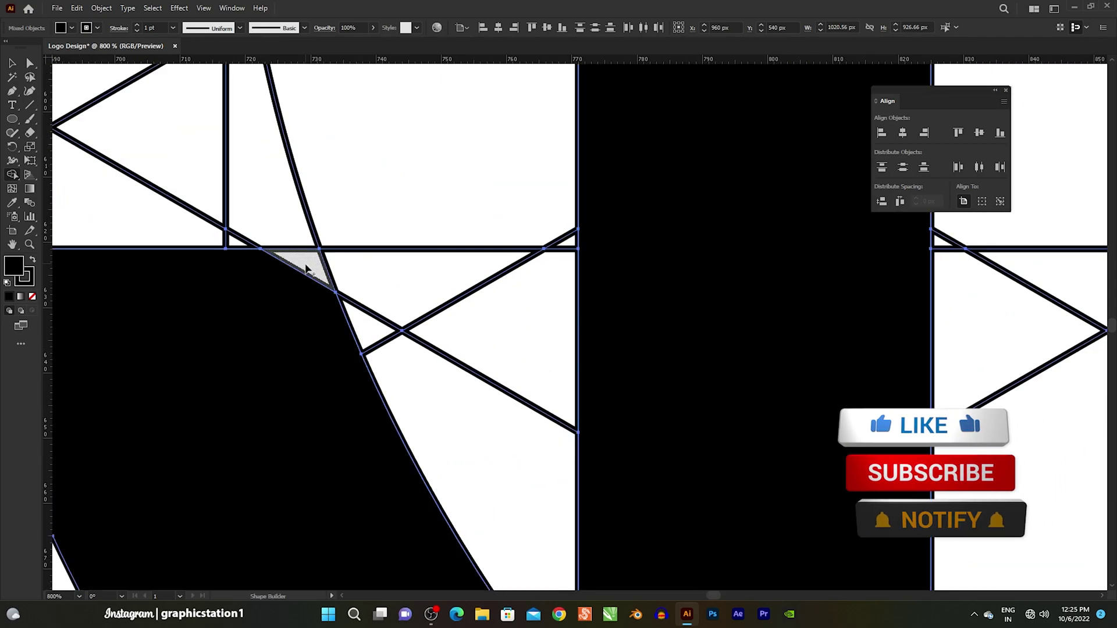
scroll(279, 349, "down", 2)
scroll(285, 361, "down", 3)
Merge the upper parts of the R into one shape.
scroll(362, 328, "up", 1)
scroll(361, 329, "right", 1)
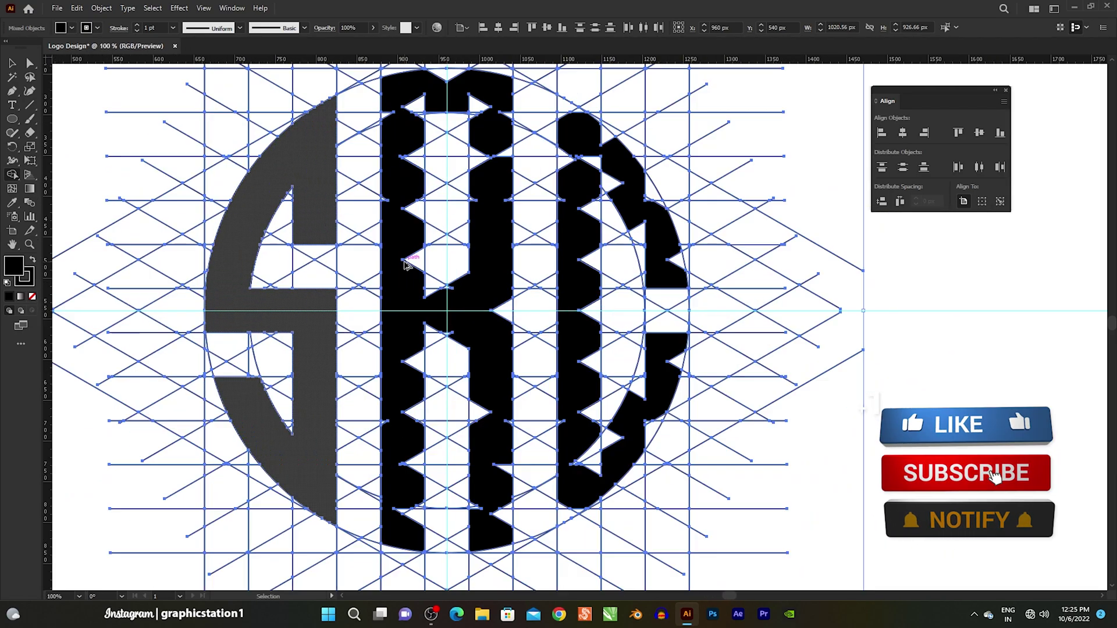
left_click(398, 131)
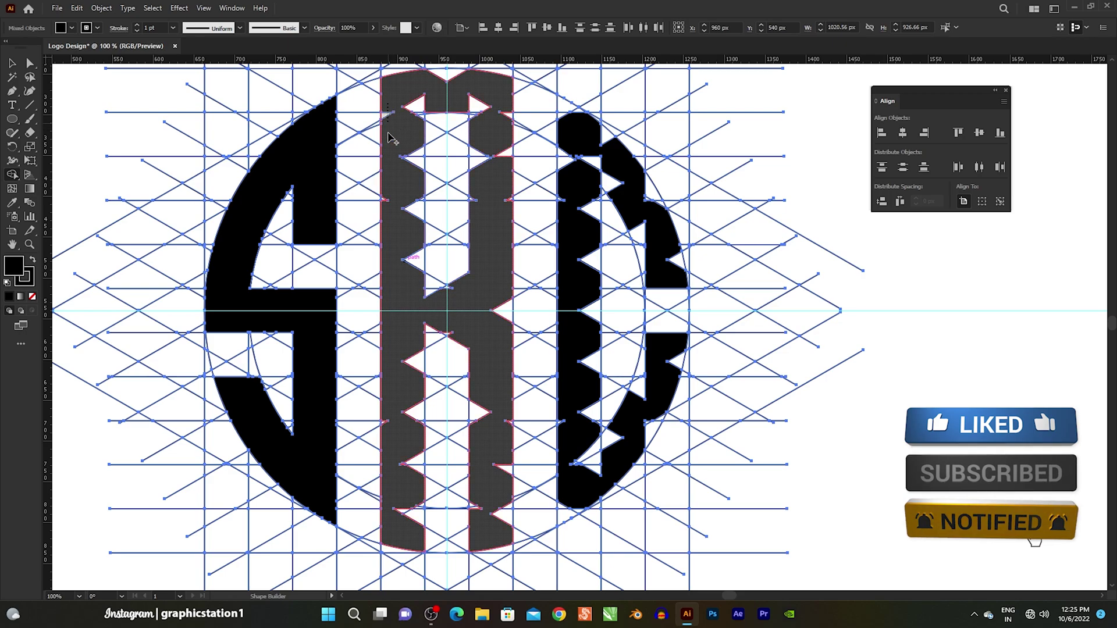
scroll(397, 131, "down", 1)
scroll(465, 96, "up", 2)
scroll(328, 242, "up", 1)
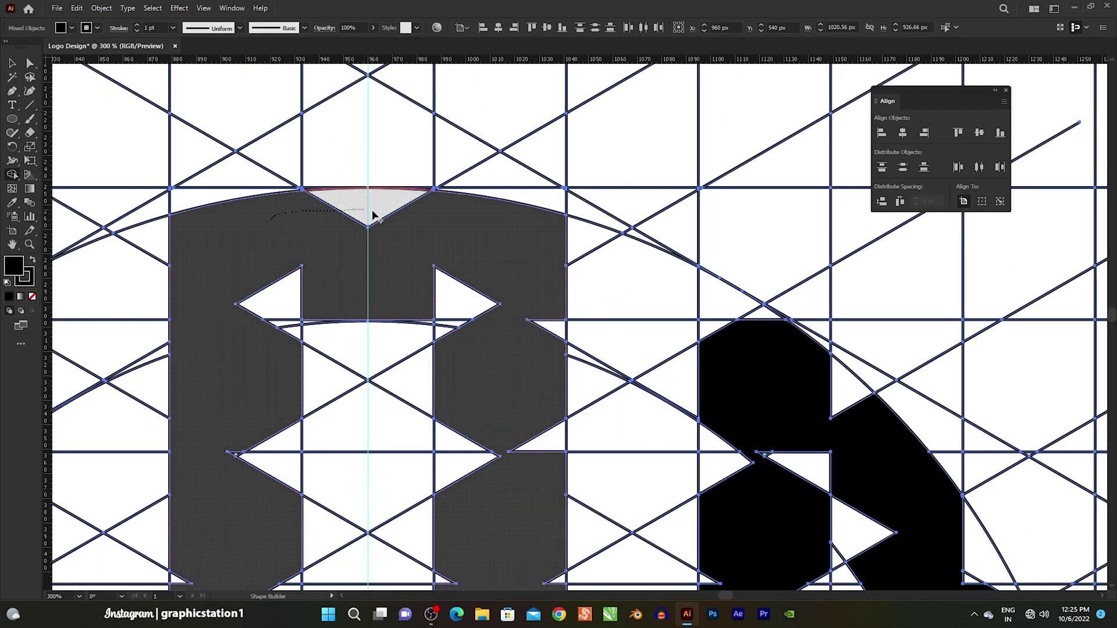
scroll(449, 329, "up", 5)
scroll(449, 328, "down", 5)
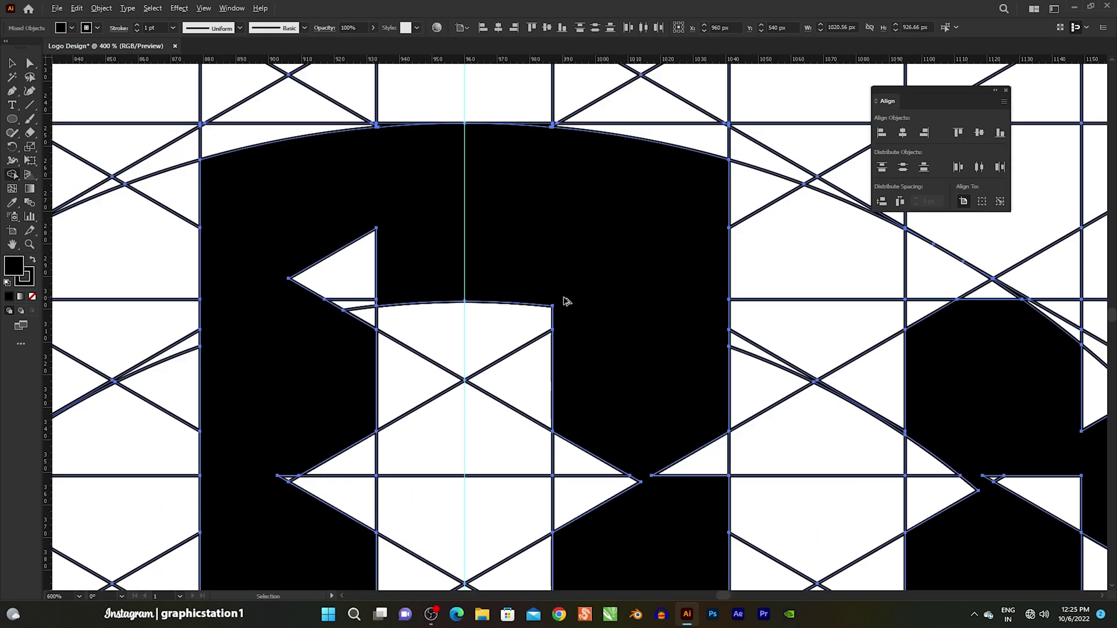
scroll(352, 252, "down", 2)
Merge the triangles down the R and the notch triangle into the R's stem.
left_click_drag(345, 301, 352, 430)
scroll(306, 412, "up", 3)
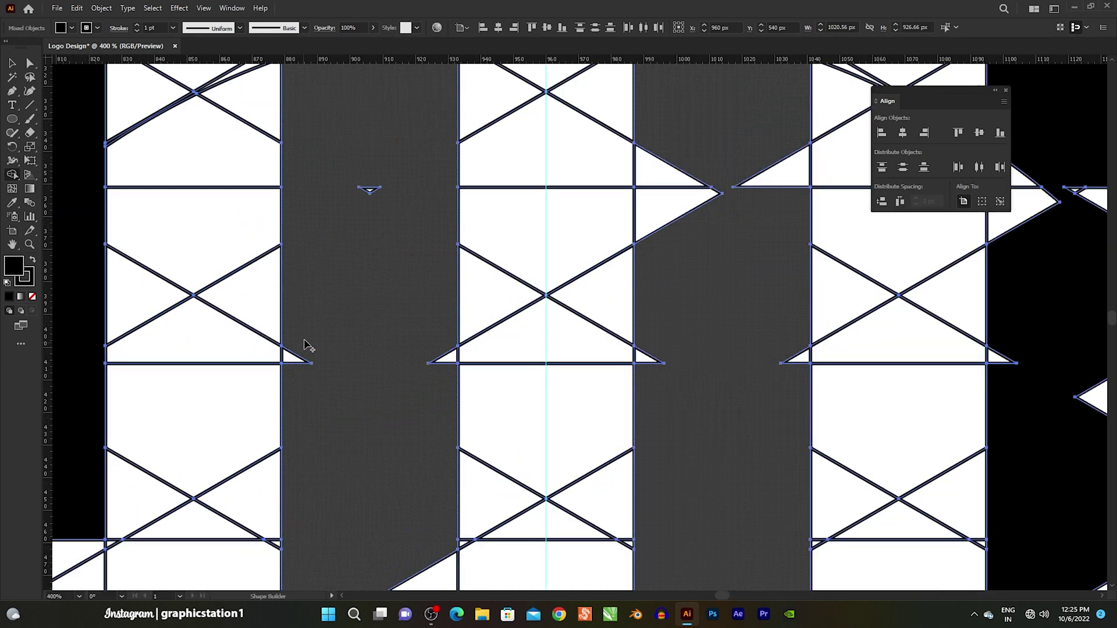
scroll(797, 377, "down", 3)
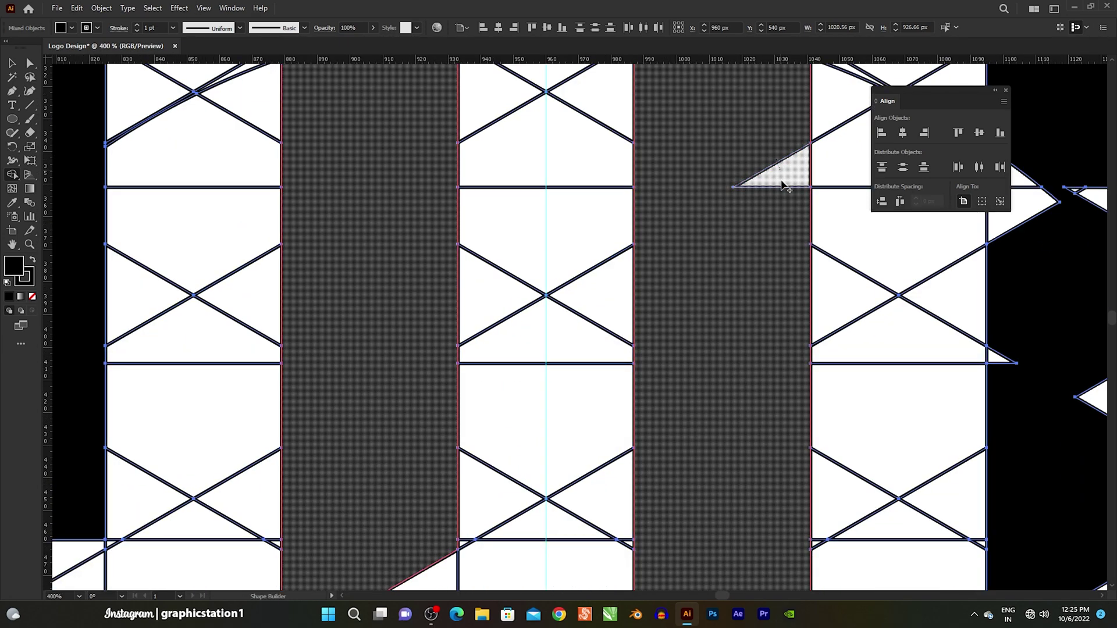
scroll(779, 181, "down", 4)
scroll(568, 361, "up", 3)
scroll(669, 241, "up", 3)
scroll(669, 241, "down", 4)
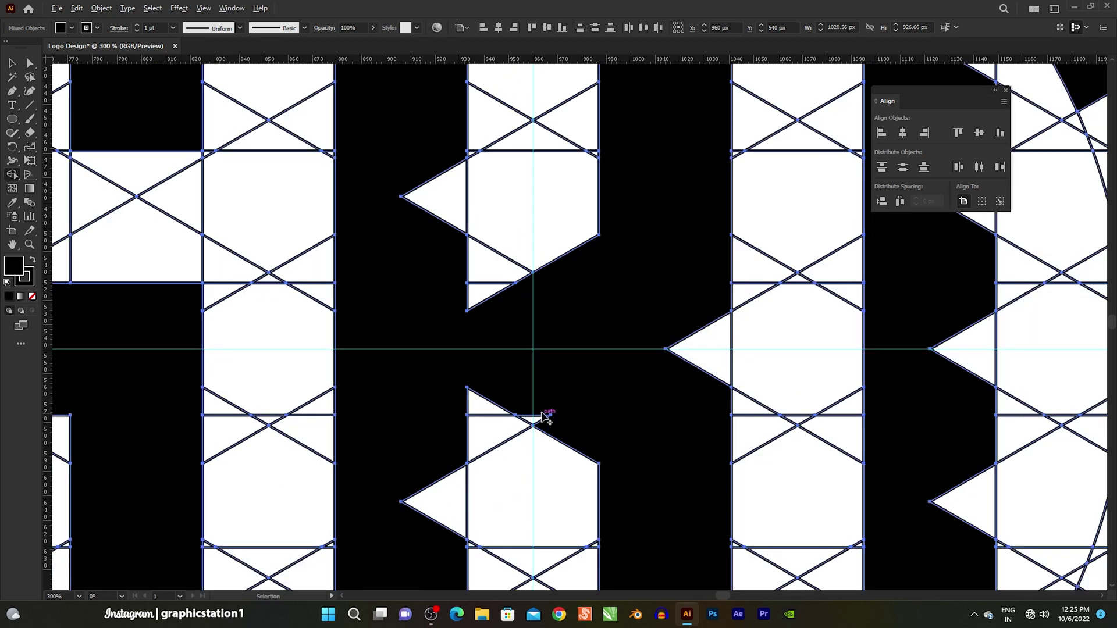
scroll(411, 338, "down", 3)
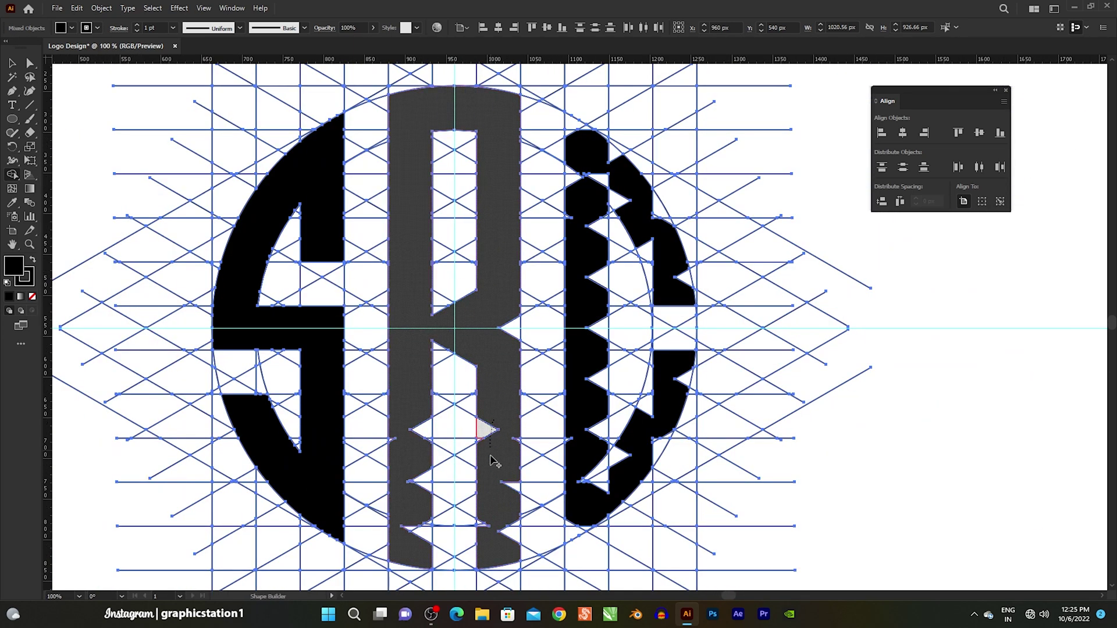
scroll(491, 461, "up", 3)
scroll(499, 250, "down", 1)
scroll(465, 297, "up", 1)
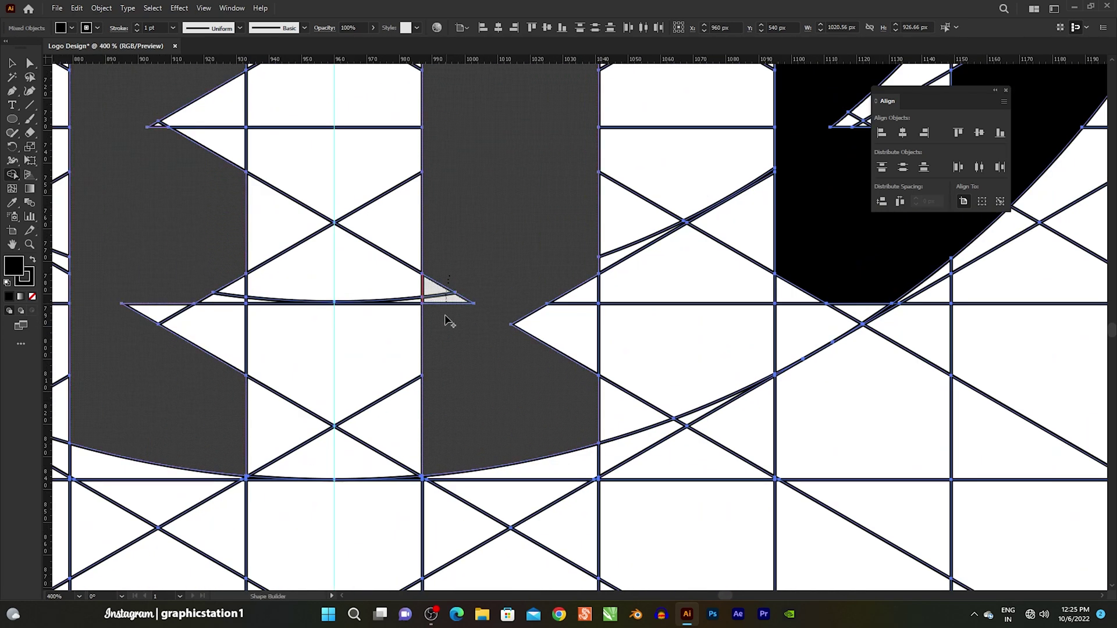
scroll(556, 393, "down", 2)
scroll(451, 428, "up", 2)
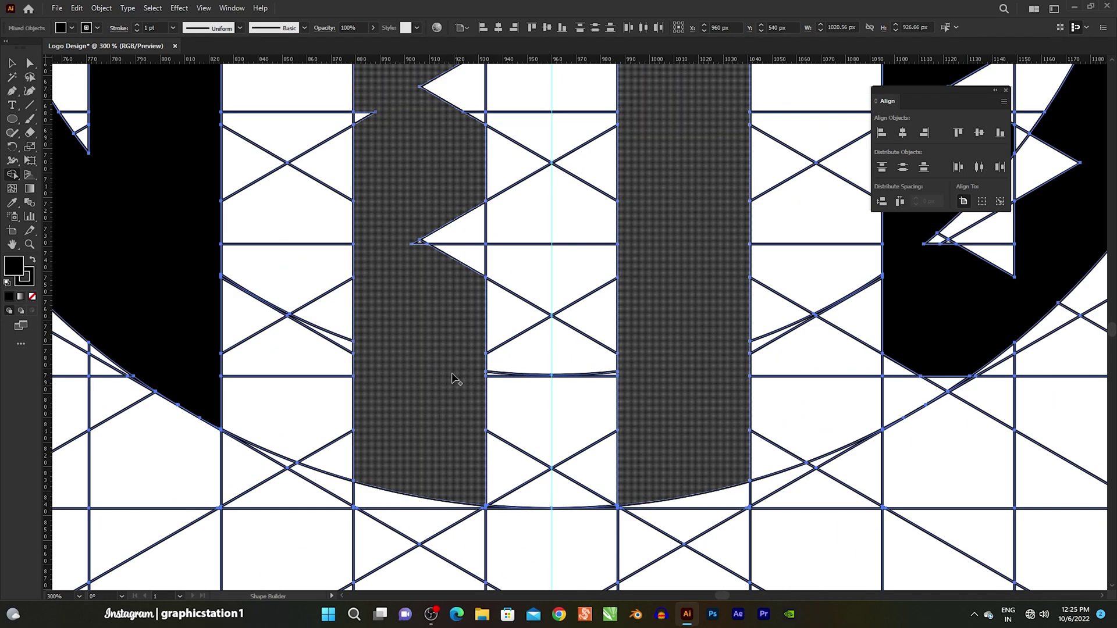
left_click_drag(453, 379, 418, 241)
scroll(419, 242, "down", 2)
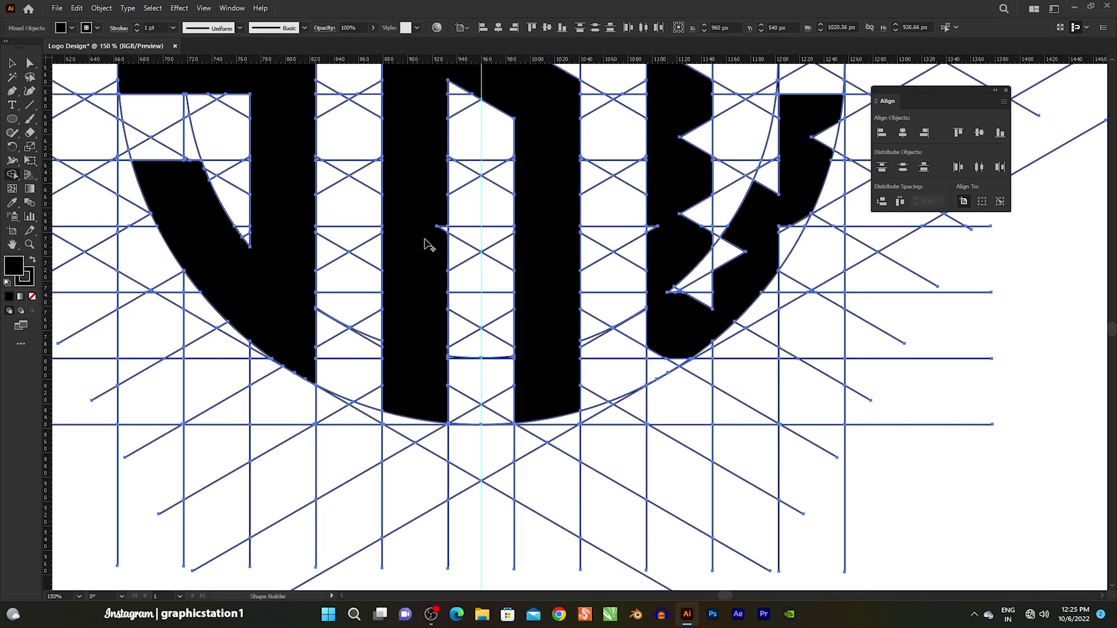
scroll(419, 256, "down", 2)
scroll(401, 273, "up", 1)
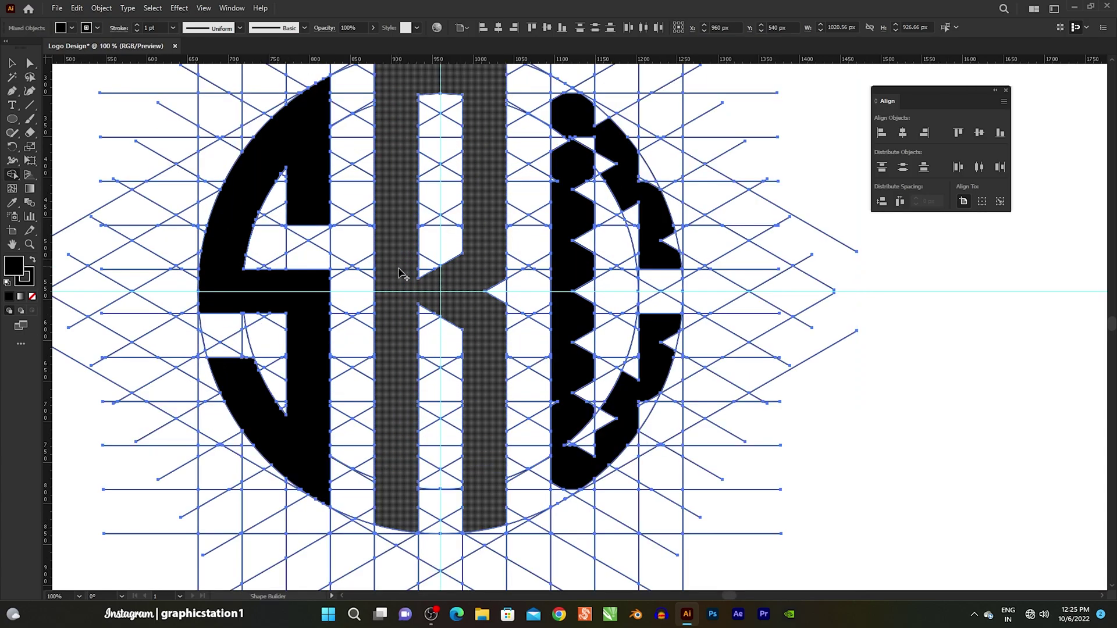
scroll(401, 273, "down", 1)
scroll(384, 262, "up", 1)
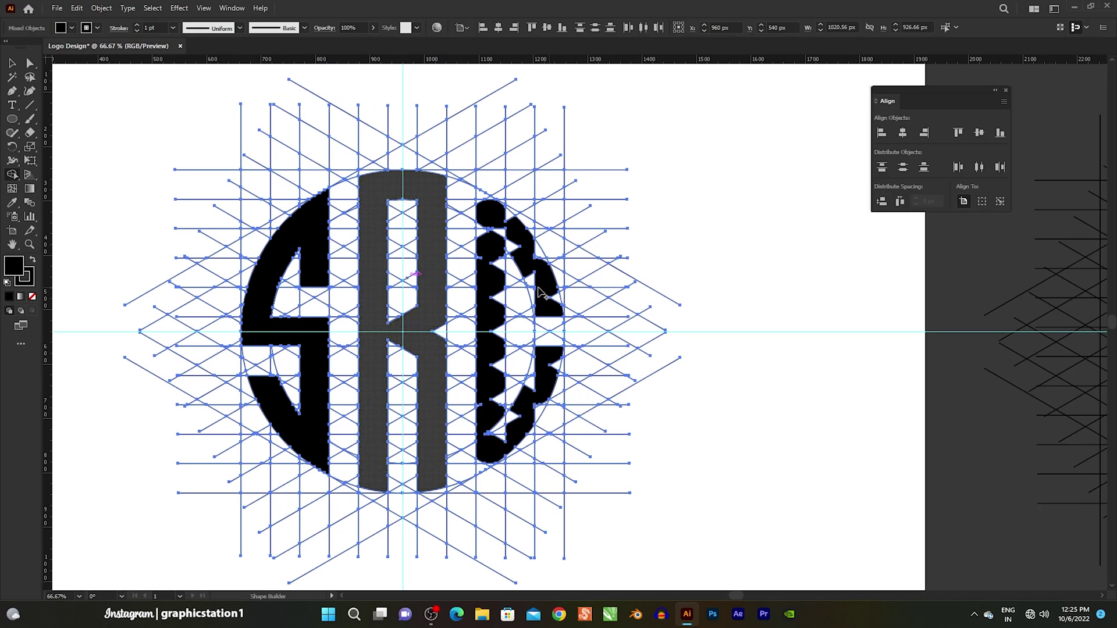
Fill the triangular notches on the C's stem, top and upper arm.
scroll(542, 324, "up", 2)
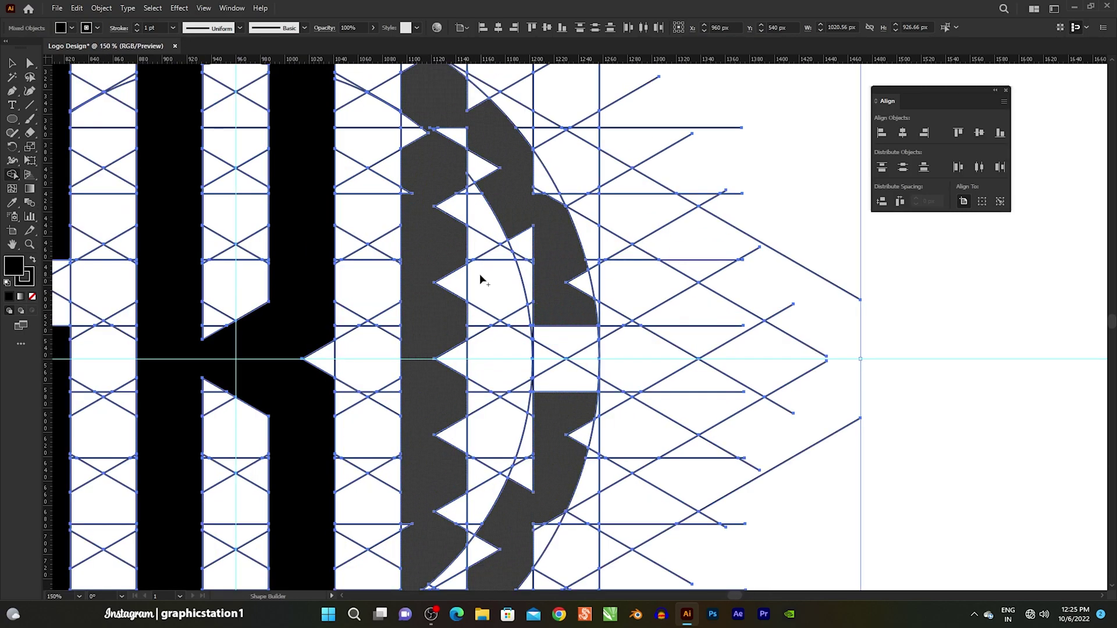
left_click(437, 210)
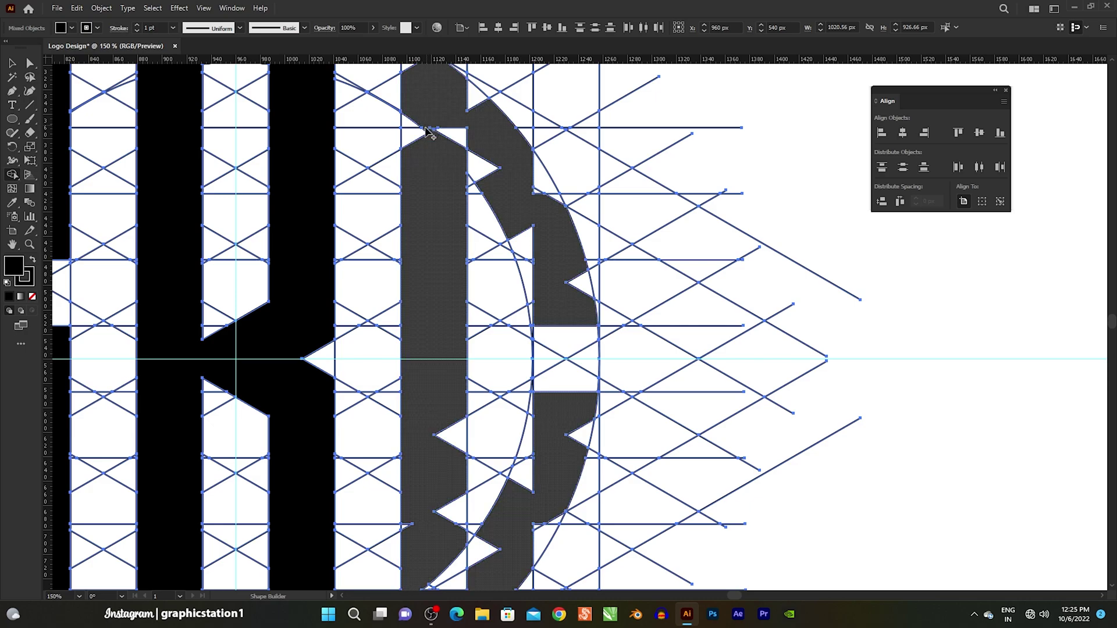
left_click_drag(451, 119, 418, 211)
scroll(417, 211, "up", 1)
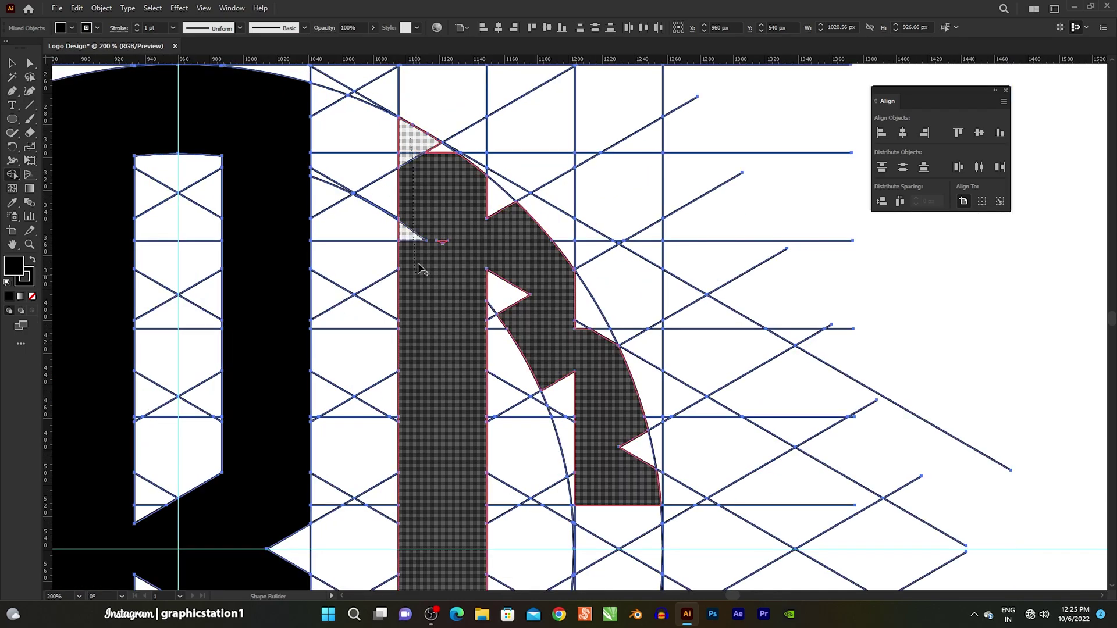
left_click_drag(549, 266, 582, 365)
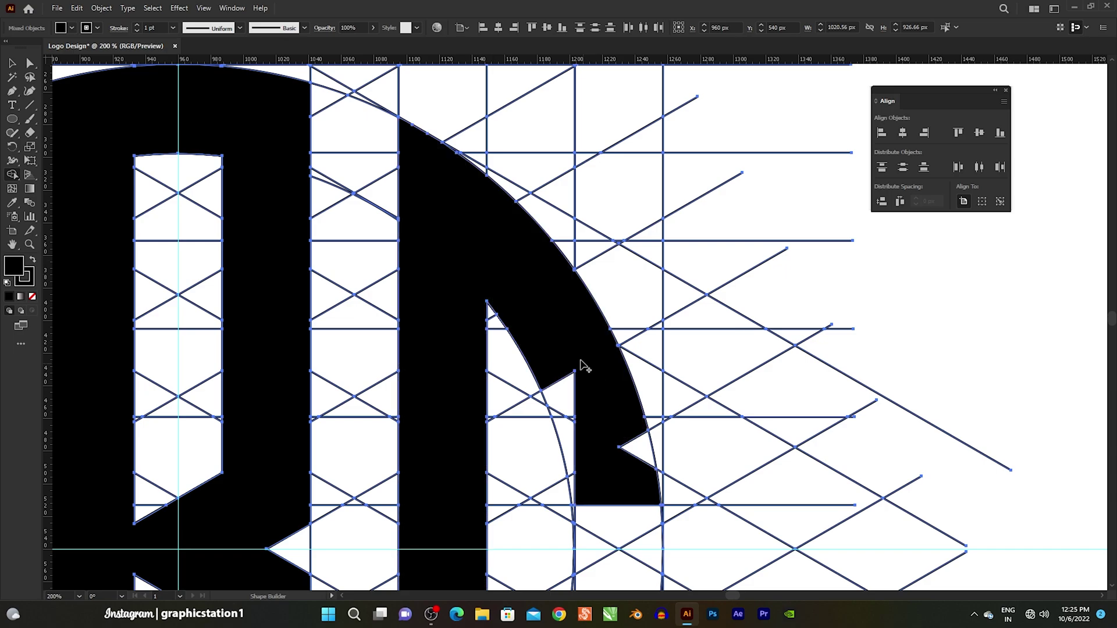
Merge the remaining lower triangles and edge notches into the C.
scroll(576, 459, "up", 2)
scroll(561, 349, "up", 1)
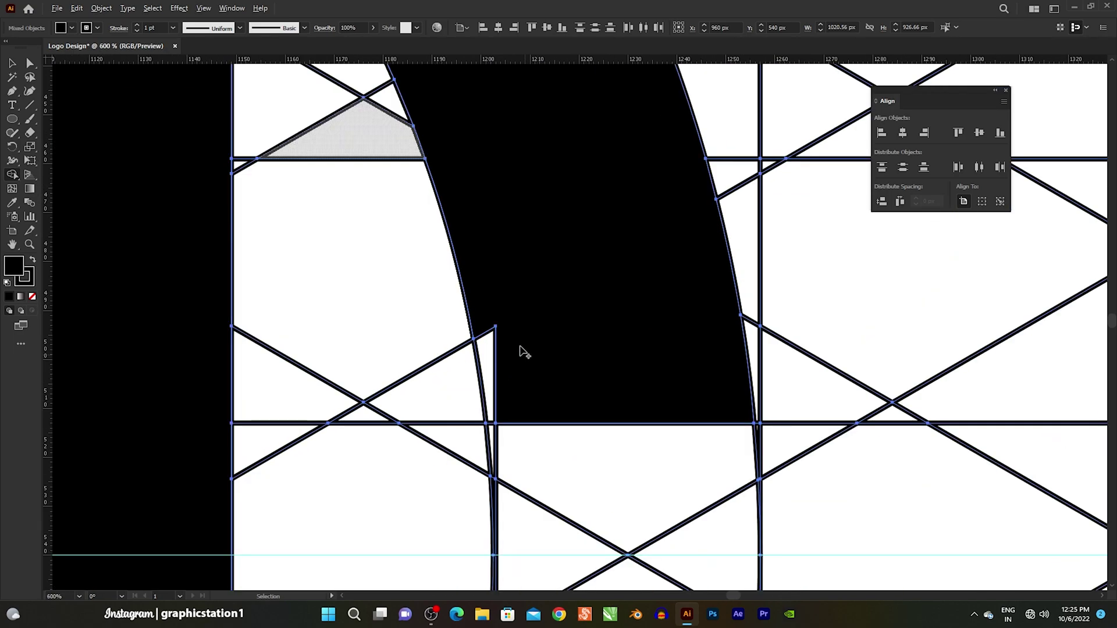
scroll(508, 326, "down", 3)
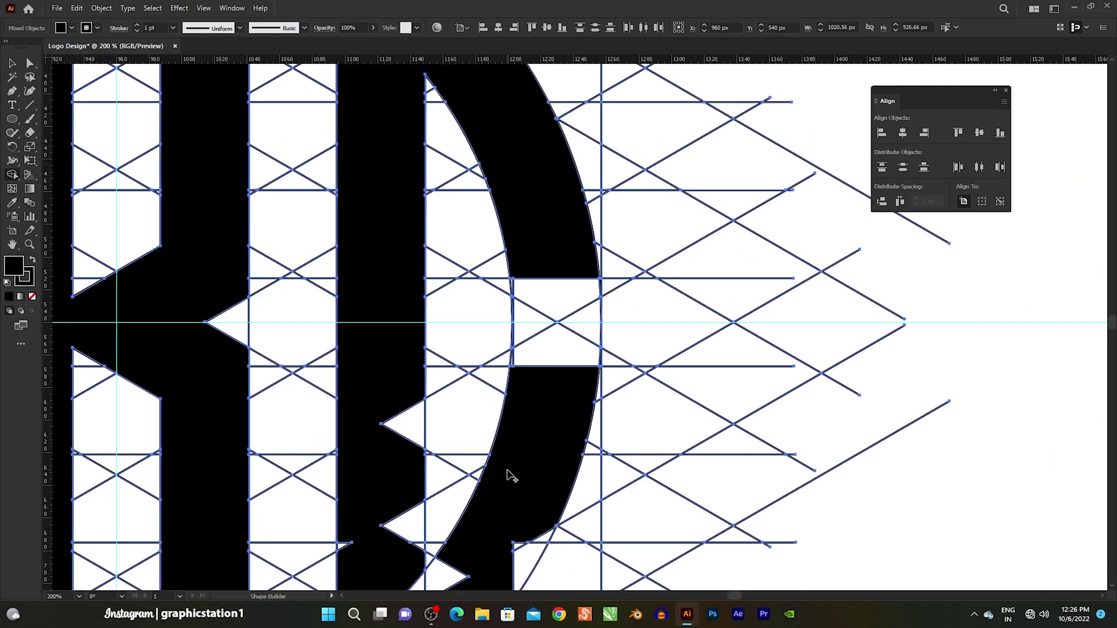
scroll(512, 475, "down", 1)
scroll(580, 370, "up", 2)
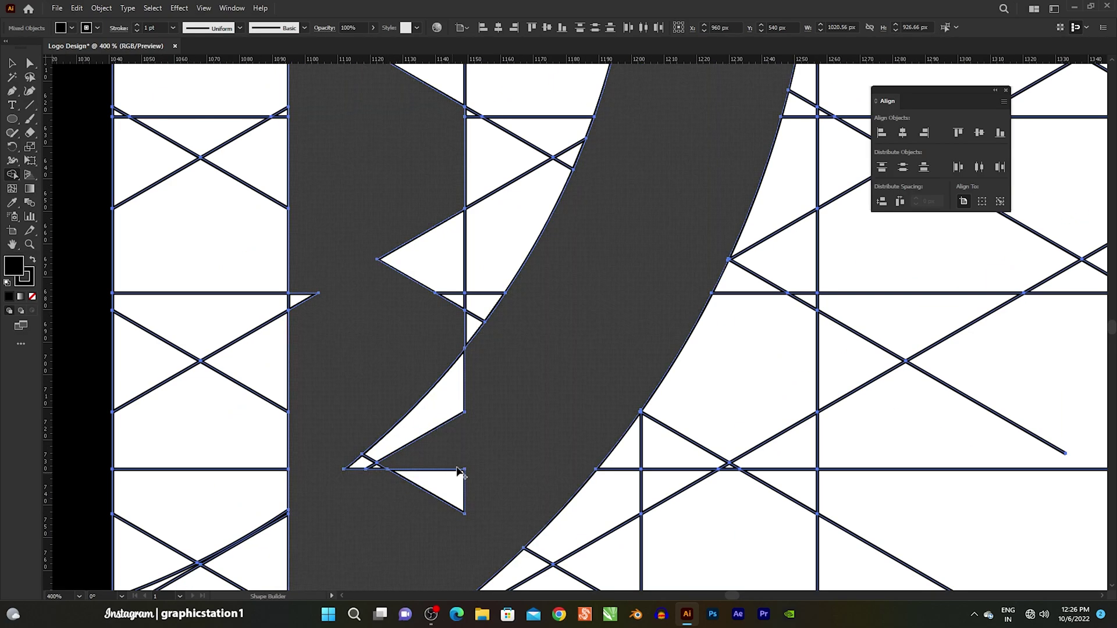
scroll(421, 437, "down", 1)
left_click(421, 437)
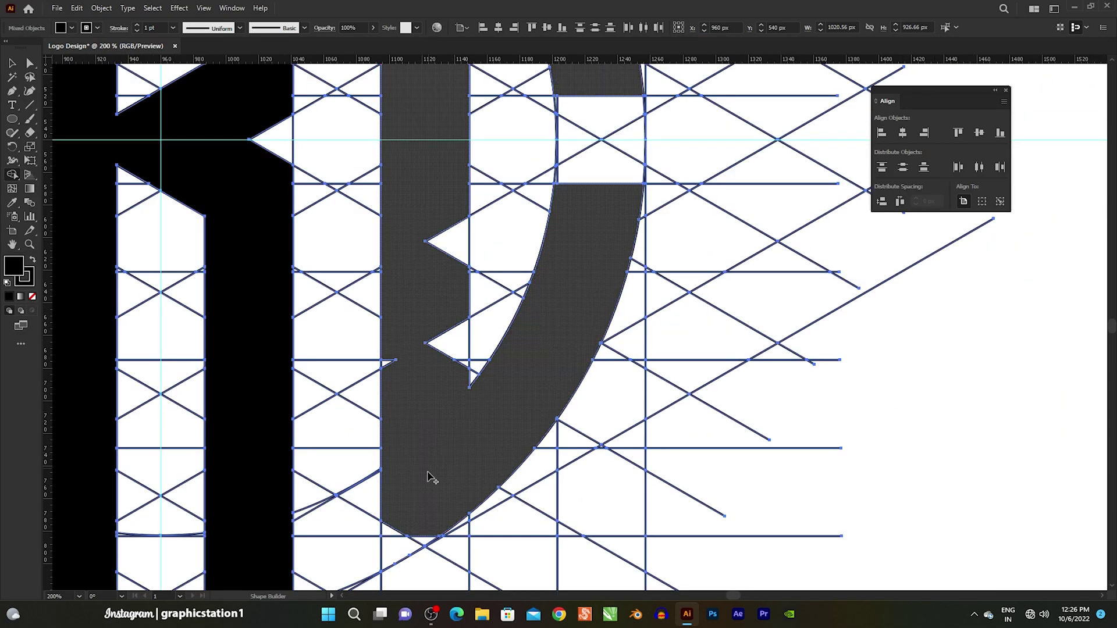
scroll(427, 474, "down", 2)
scroll(422, 522, "up", 3)
left_click_drag(408, 401, 449, 436)
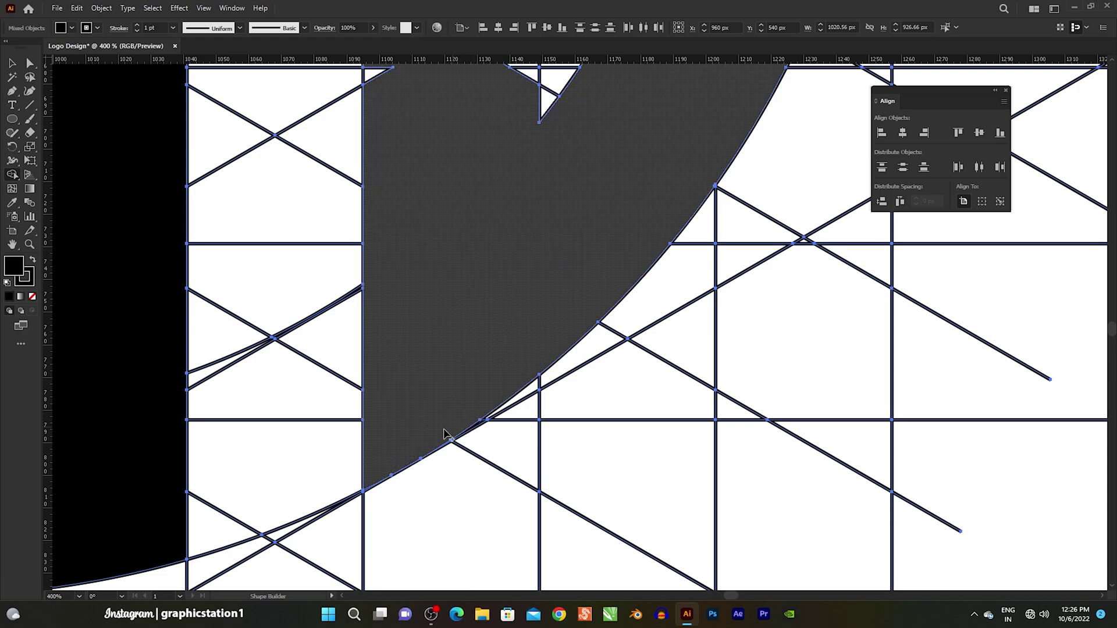
scroll(393, 326, "down", 1)
left_click(399, 371)
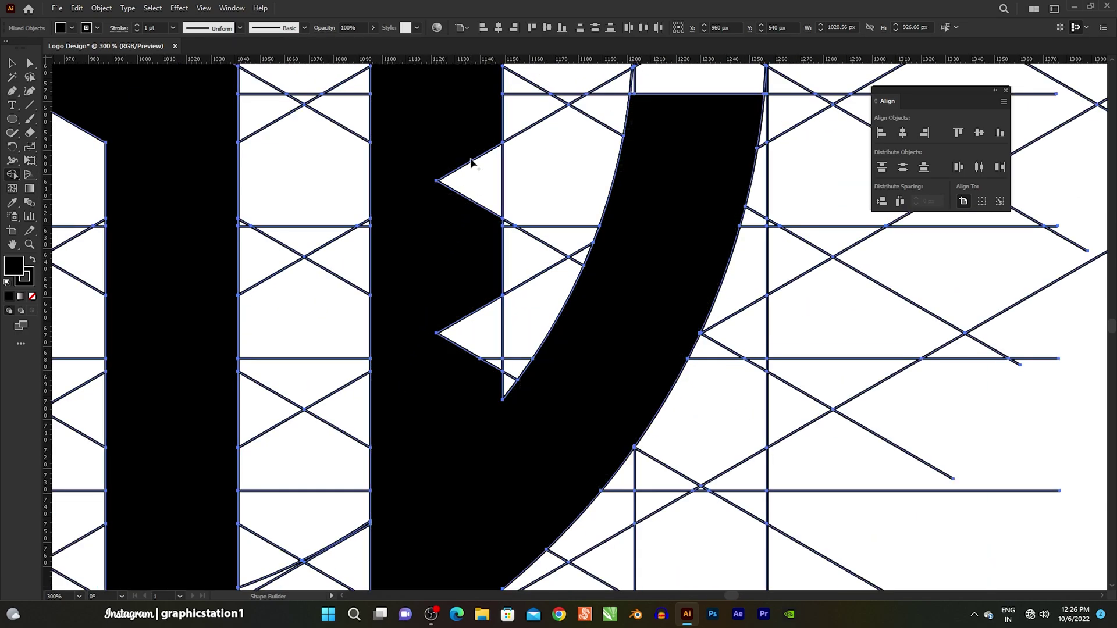
left_click_drag(472, 163, 483, 405)
scroll(495, 410, "down", 1)
Switch to the Selection tool, clear the selection, and undo the S's accidental nudge.
scroll(443, 474, "down", 2)
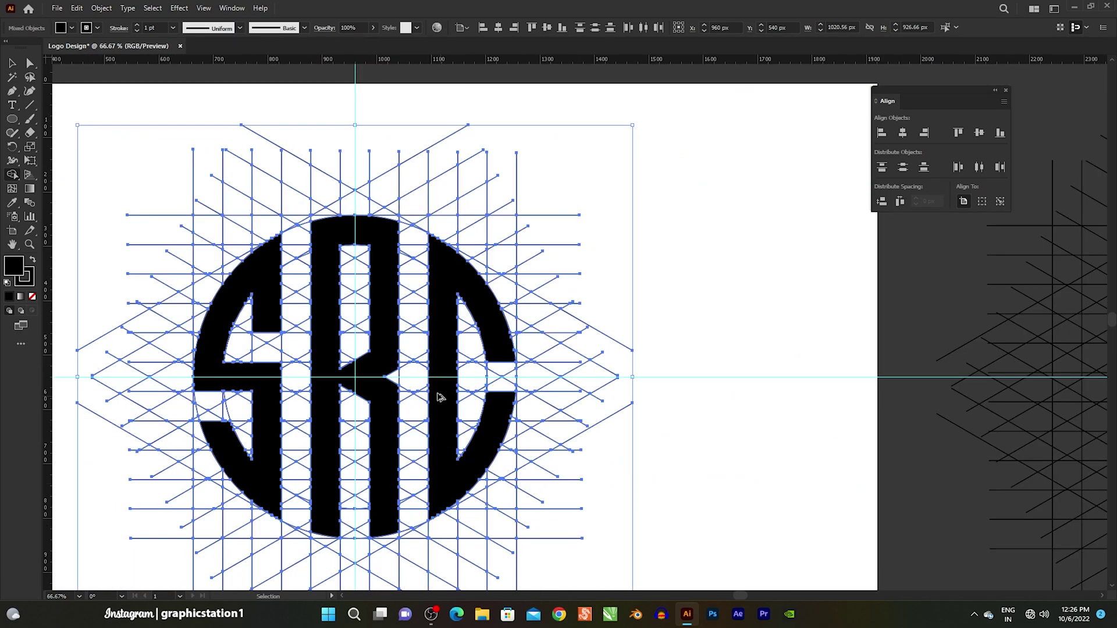
scroll(436, 392, "up", 1)
left_click_drag(455, 406, 604, 357)
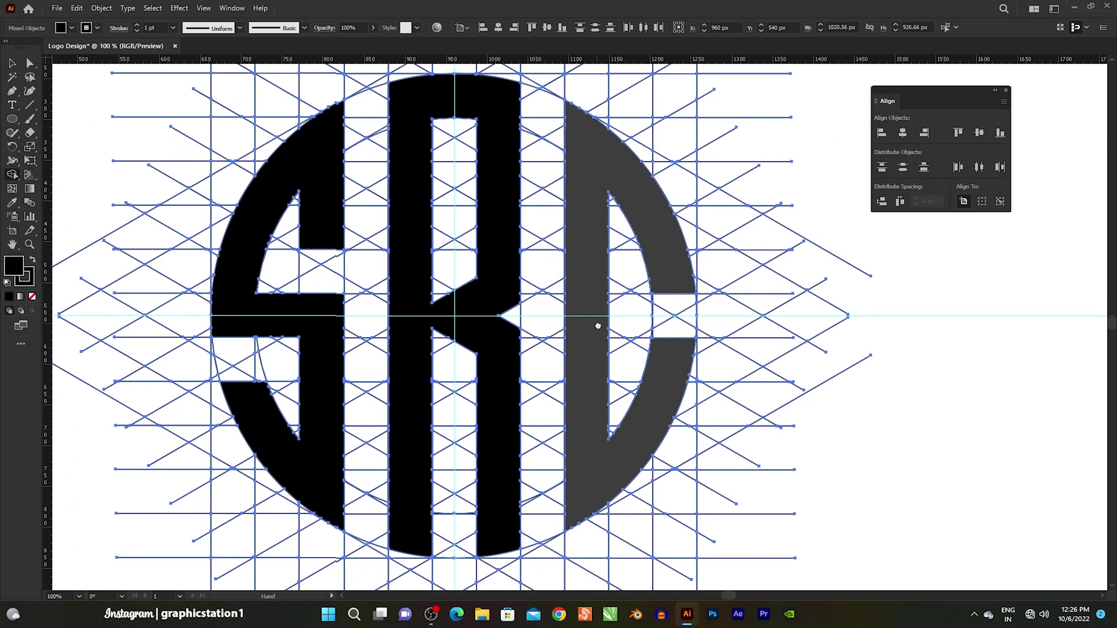
left_click(12, 62)
left_click(80, 116)
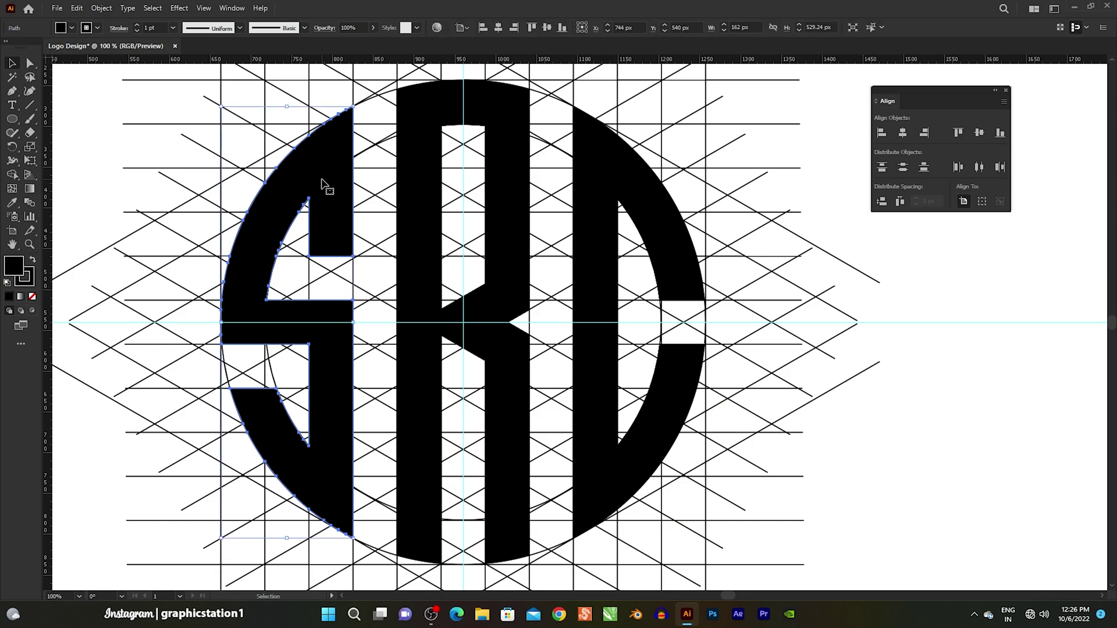
left_click_drag(301, 177, 226, 174)
key("ctrl+z")
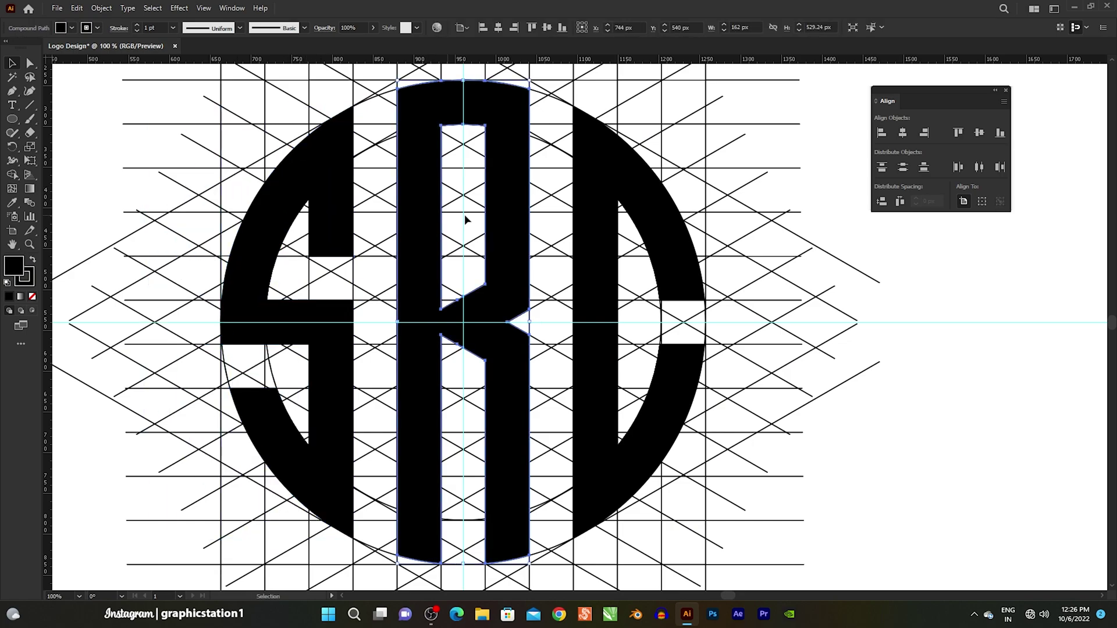
Select the S, R and C letter shapes together.
left_click(609, 221)
left_click(837, 408)
left_click(342, 219)
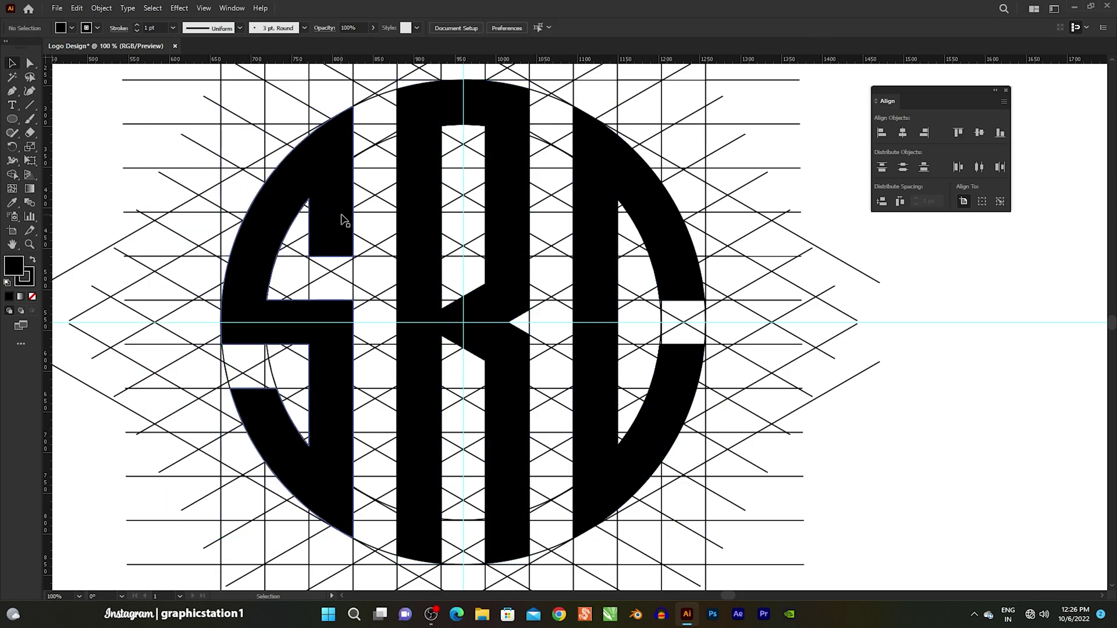
left_click(405, 222, "shift")
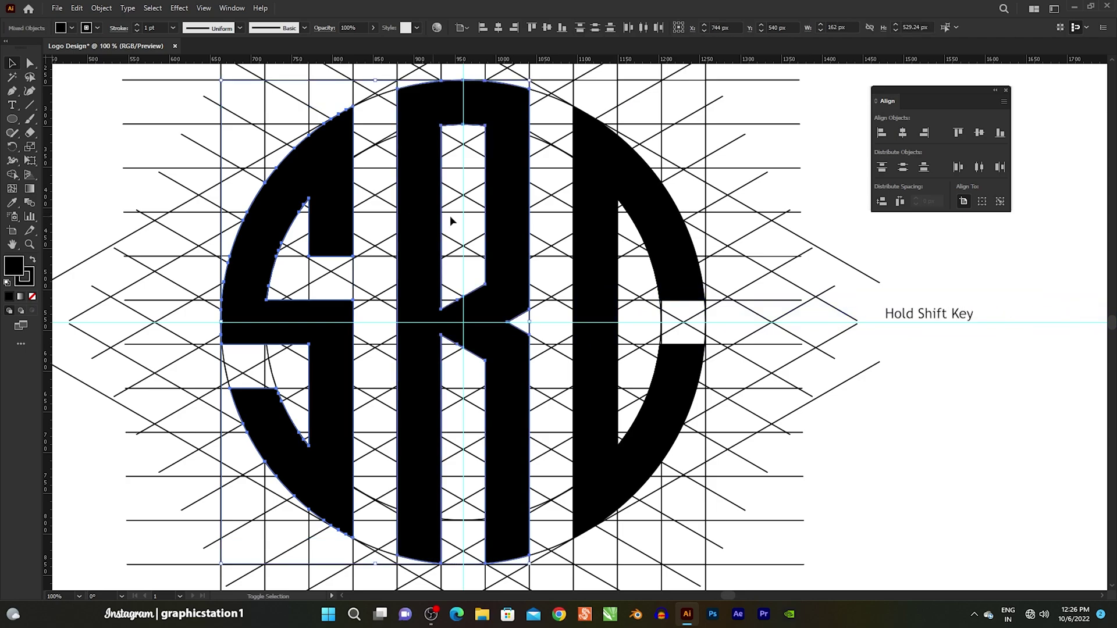
left_click(589, 213, "shift")
Cut the three letters and delete the construction grid around the logo.
left_click(76, 8)
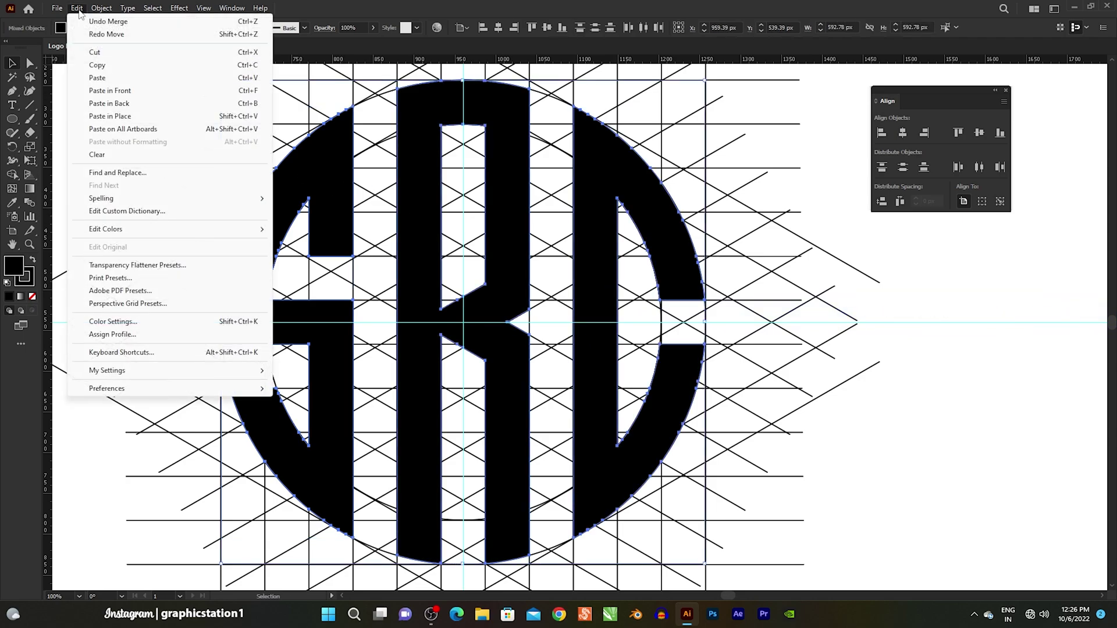
left_click(87, 51)
key("ctrl+minus")
key("ctrl+minus")
key("ctrl+minus")
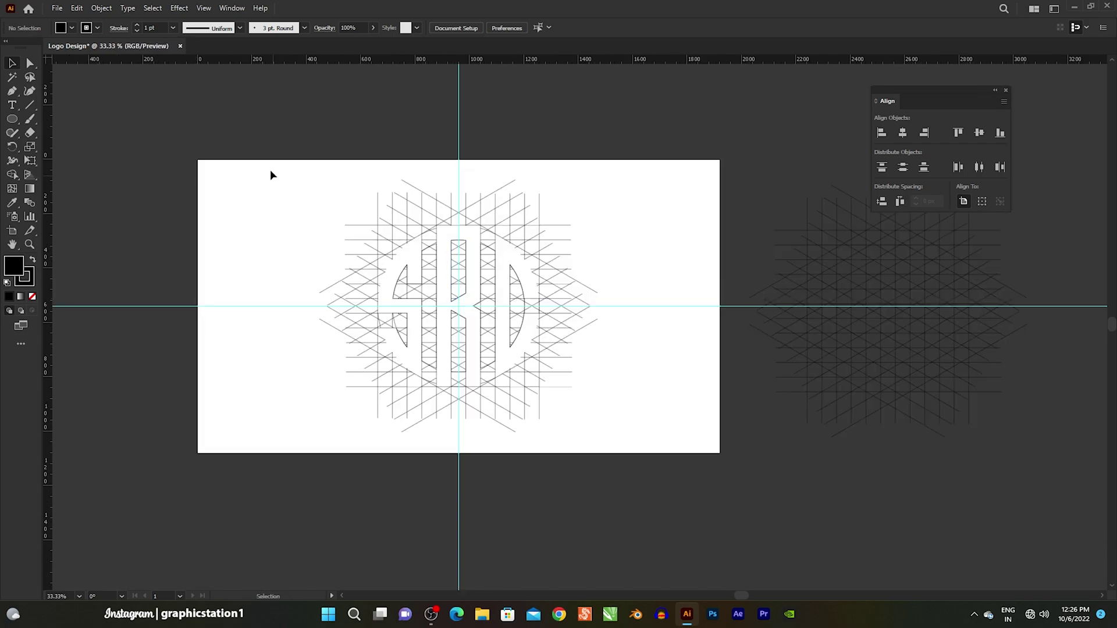
left_click_drag(551, 380, 596, 426)
key("Delete")
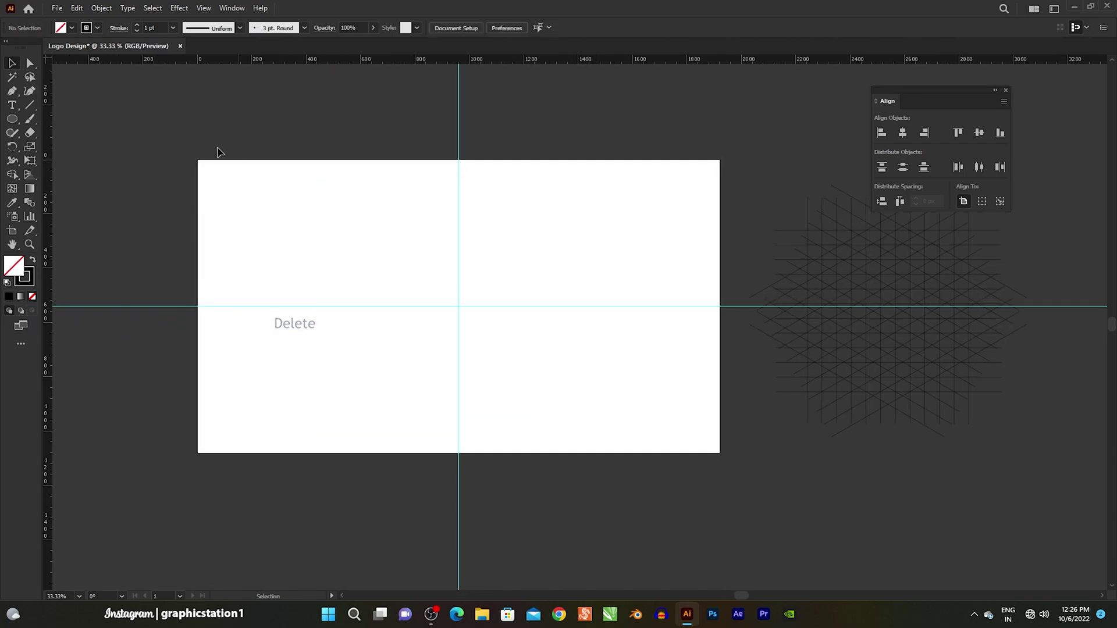
Paste the SRC letters back in front, in place, and deselect them.
left_click(76, 8)
left_click(105, 91)
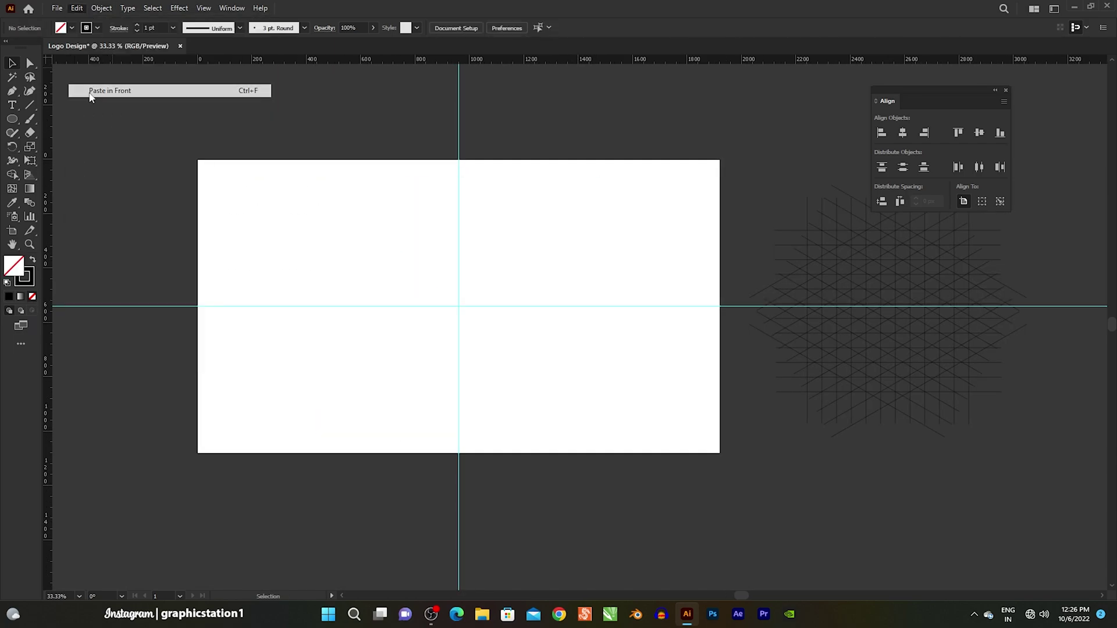
left_click(246, 260)
scroll(472, 301, "up", 2)
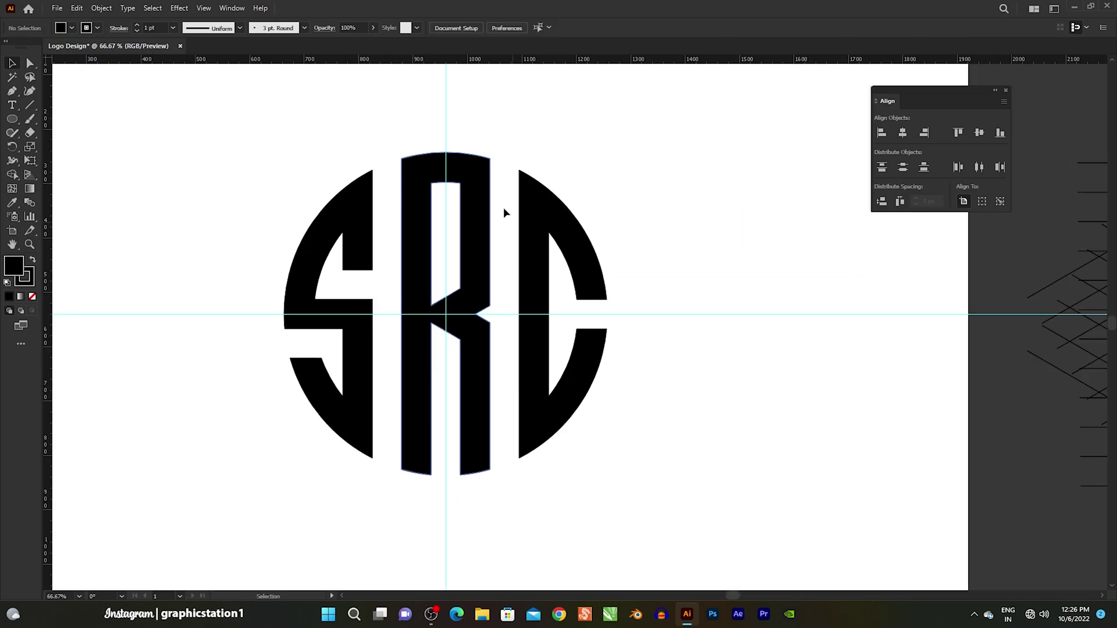
scroll(474, 268, "left", 2)
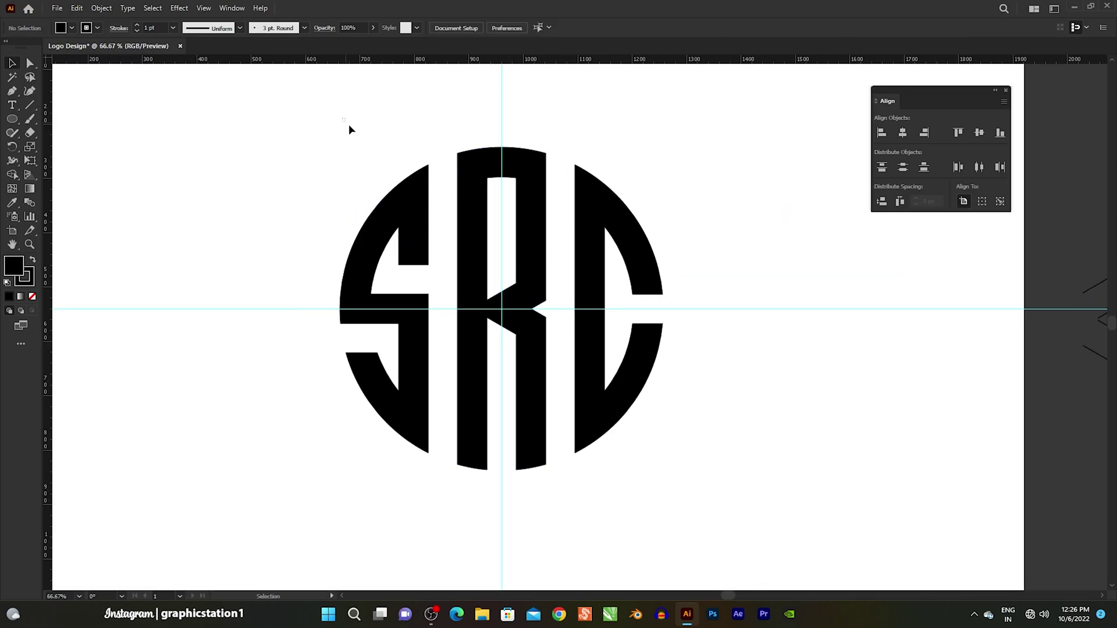
Group all pieces of the circular SRC logo into one object.
left_click_drag(348, 123, 679, 469)
right_click(483, 222)
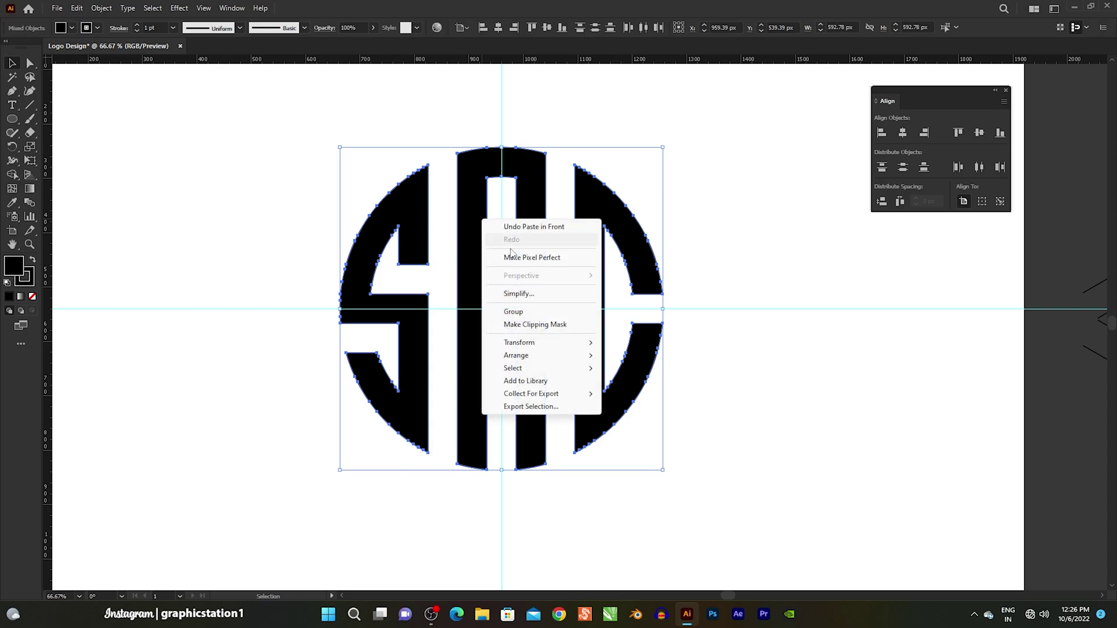
left_click(513, 312)
Move the grouped logo left off the artboard and select the spare hexagonal grid.
scroll(623, 391, "down", 3)
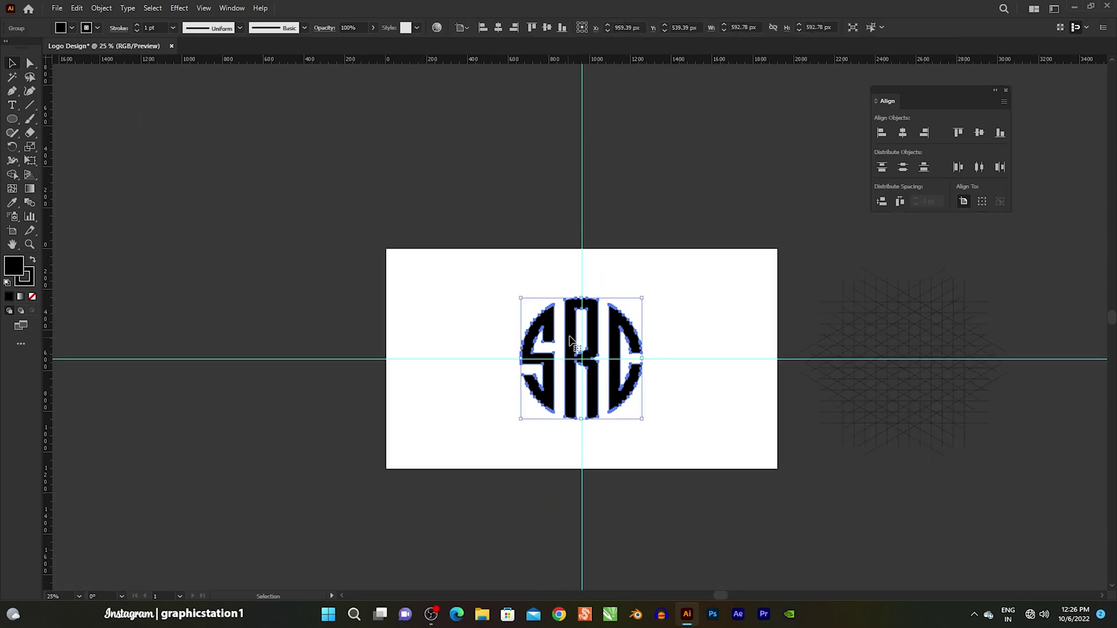
left_click_drag(570, 341, 297, 328)
left_click(444, 340)
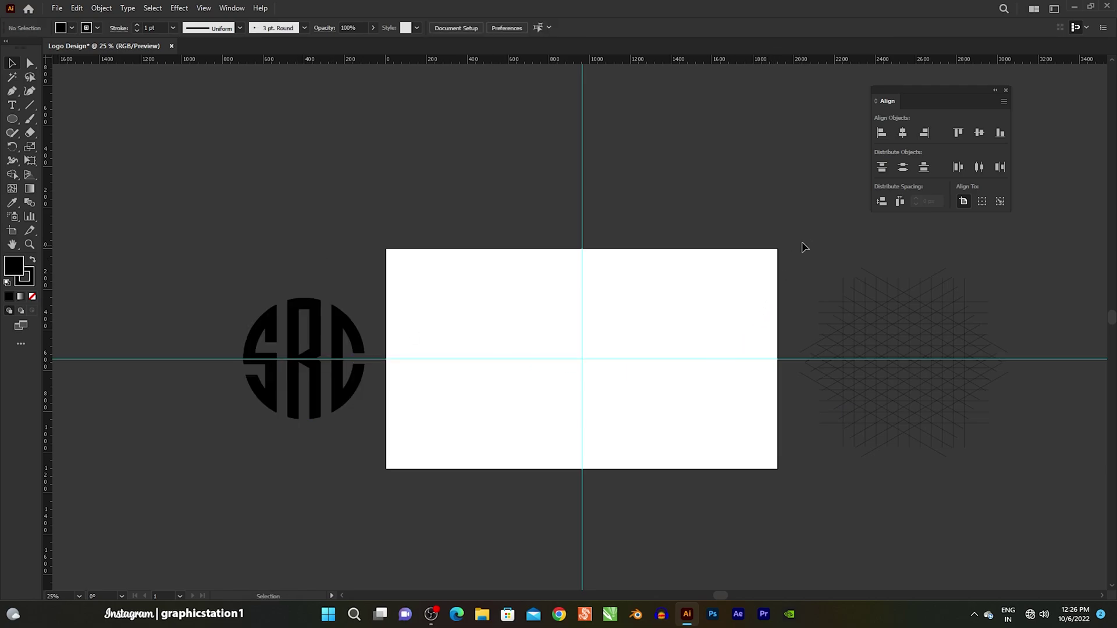
left_click_drag(981, 435, 918, 375)
Move the spare hexagonal grid onto the artboard and centre it horizontally and vertically.
left_click_drag(902, 336, 727, 335)
left_click(902, 133)
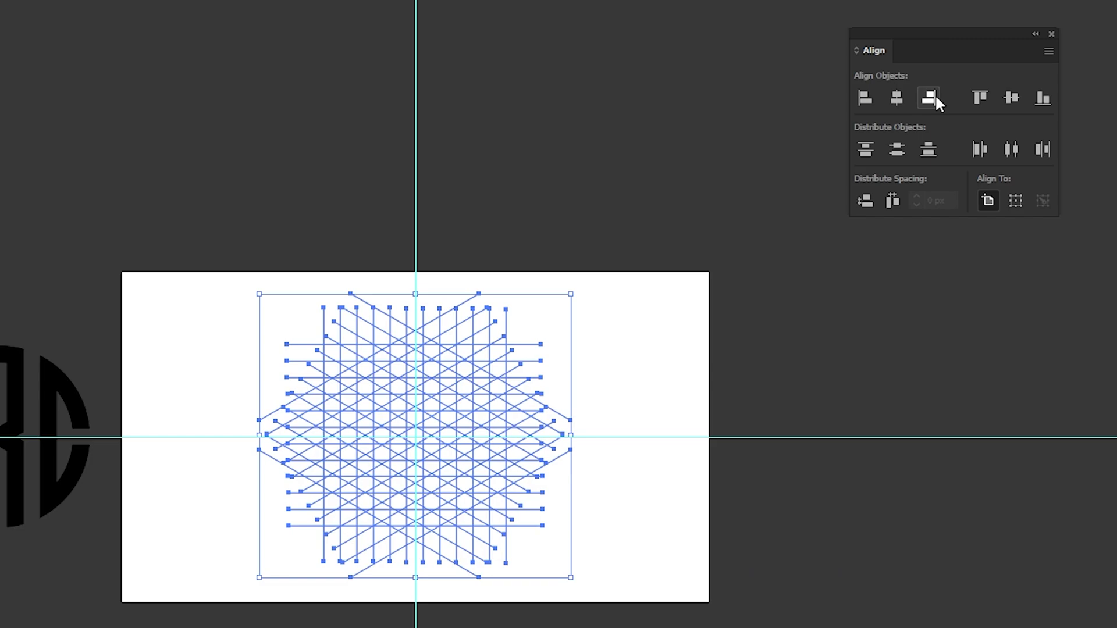
left_click(1012, 98)
left_click(860, 362)
scroll(612, 370, "up", 2)
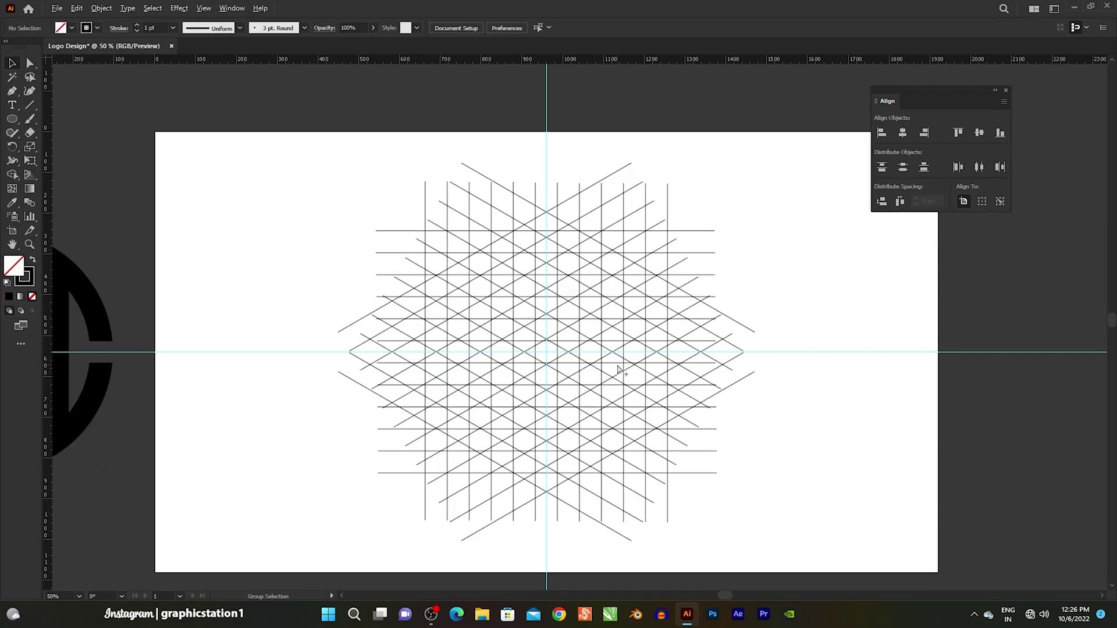
left_click_drag(580, 387, 562, 360)
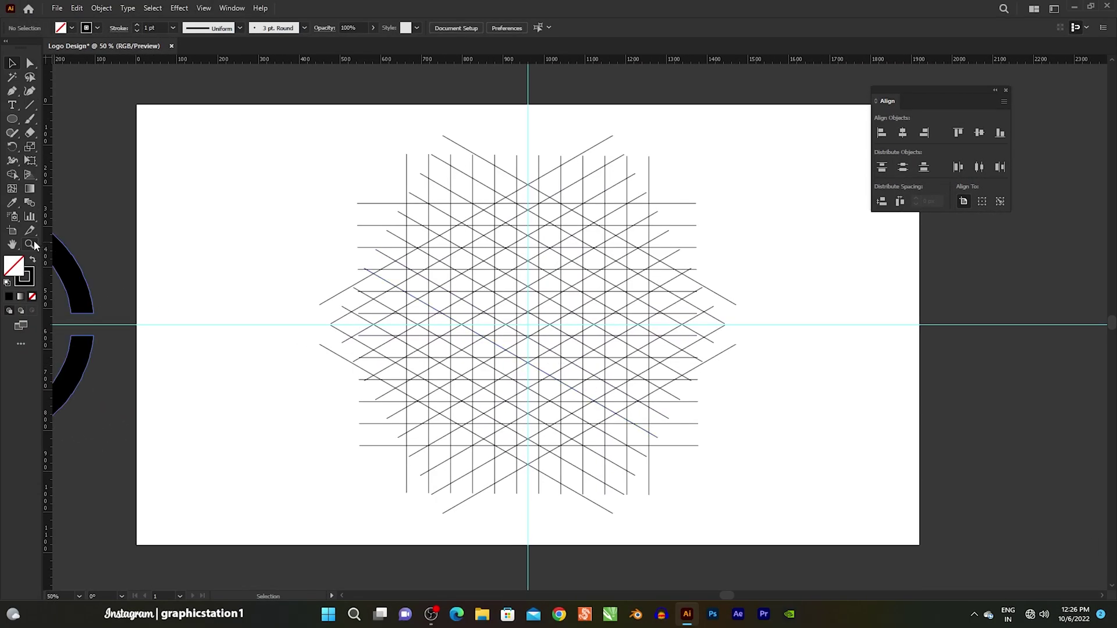
left_click_drag(525, 324, 592, 350)
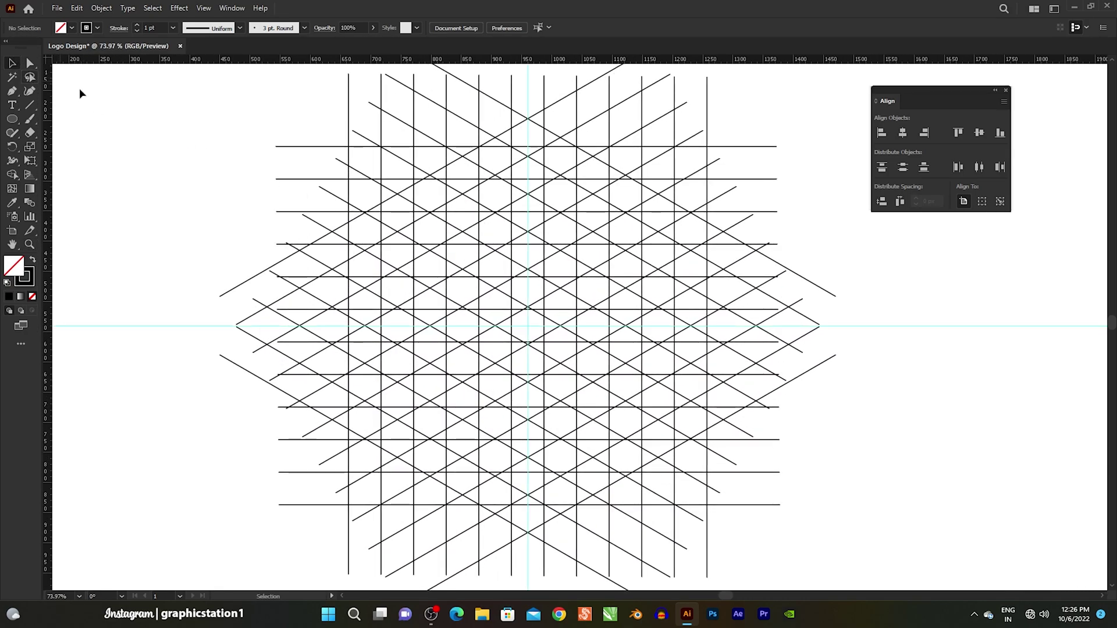
Select all grid lines, take Shape Builder with black fill, and merge cells into a C.
key("ctrl+a")
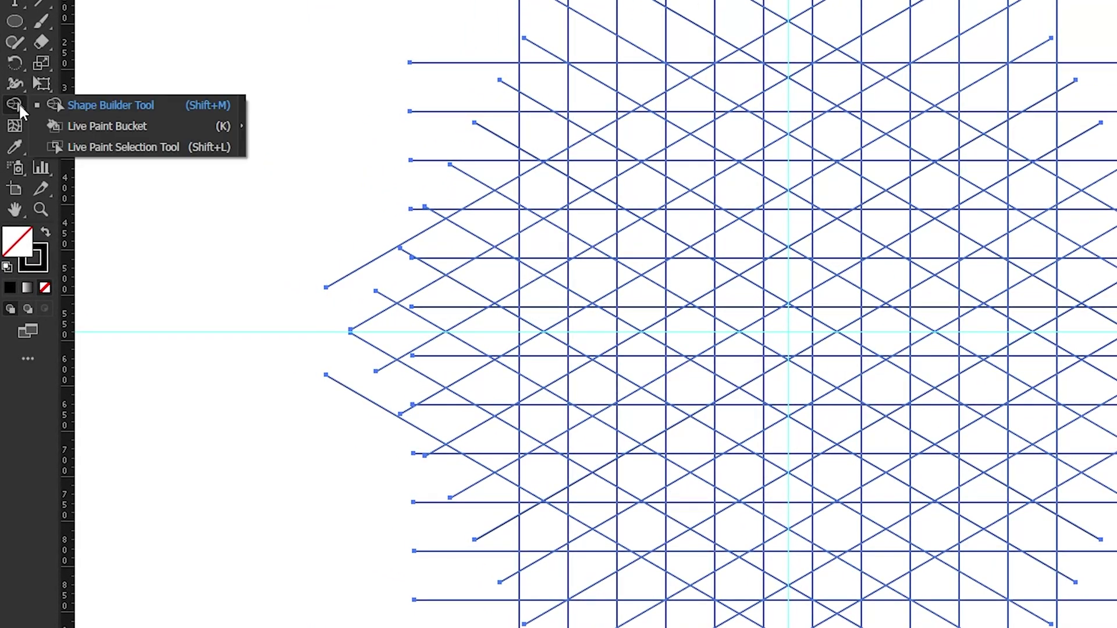
left_click_drag(19, 102, 92, 104)
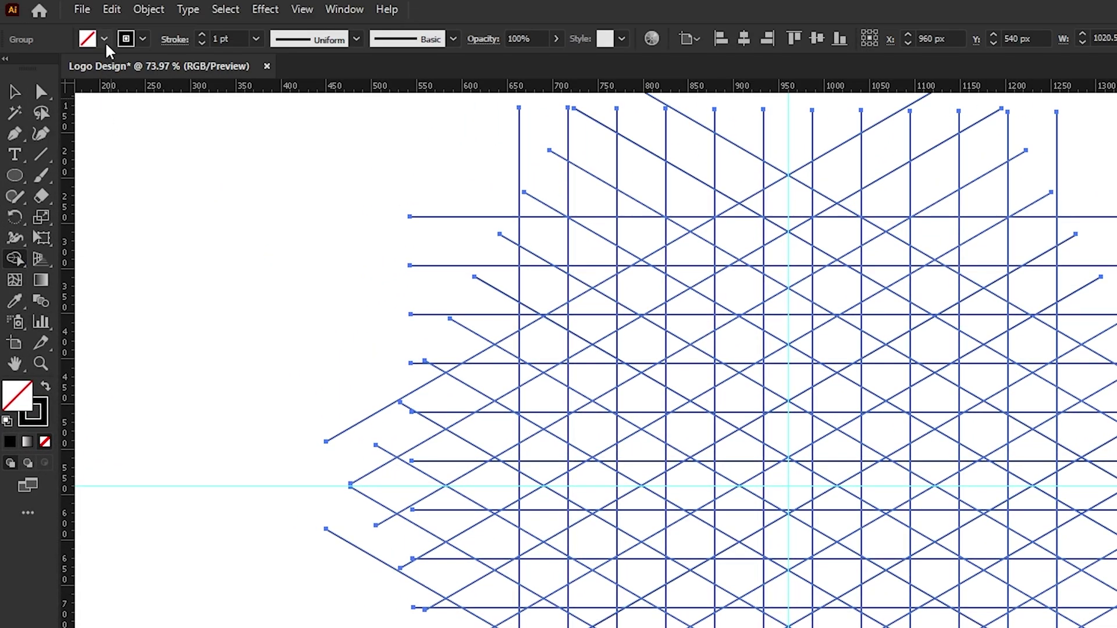
left_click(104, 39)
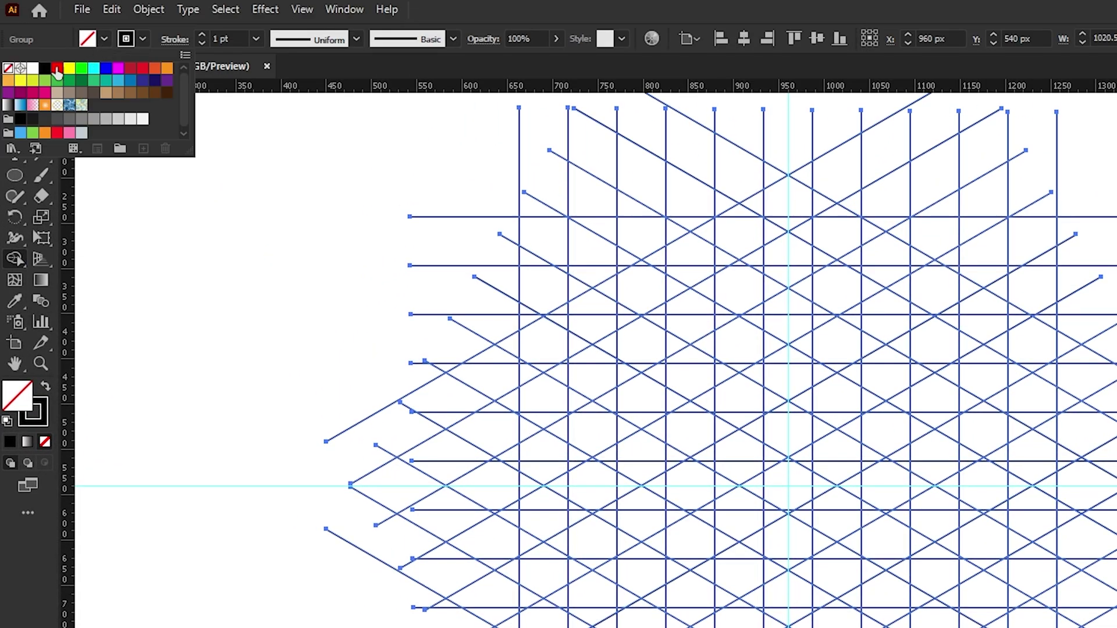
left_click(30, 70)
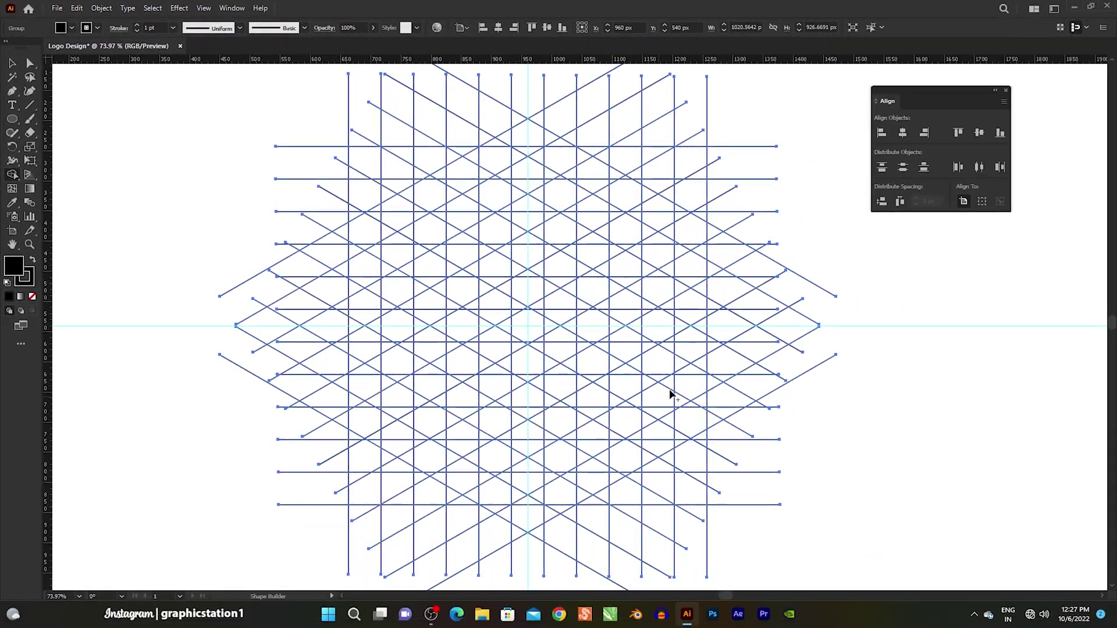
left_click_drag(688, 298, 623, 398)
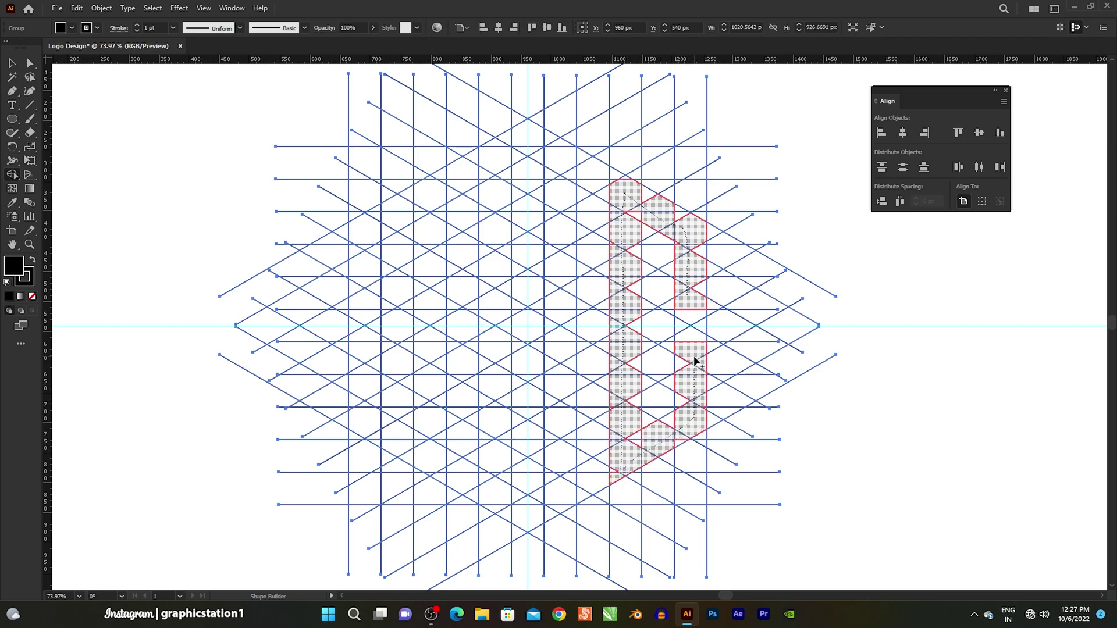
left_click_drag(694, 360, 696, 365)
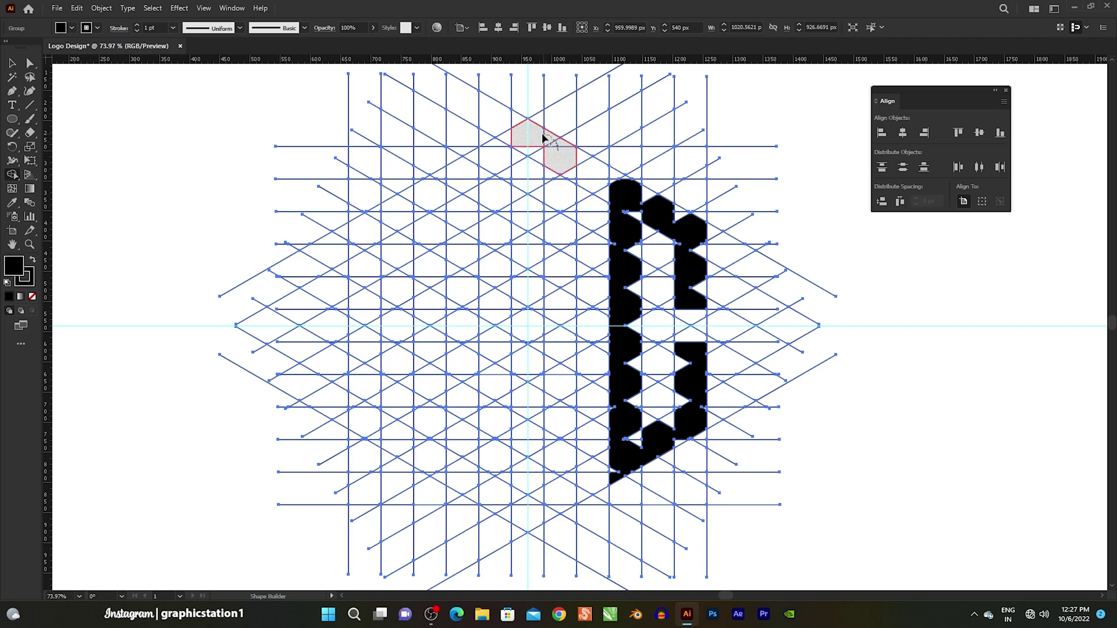
Merge grid cells into the R's stem, bowl, leg and top, trimming a small wedge.
left_click_drag(495, 187, 495, 372)
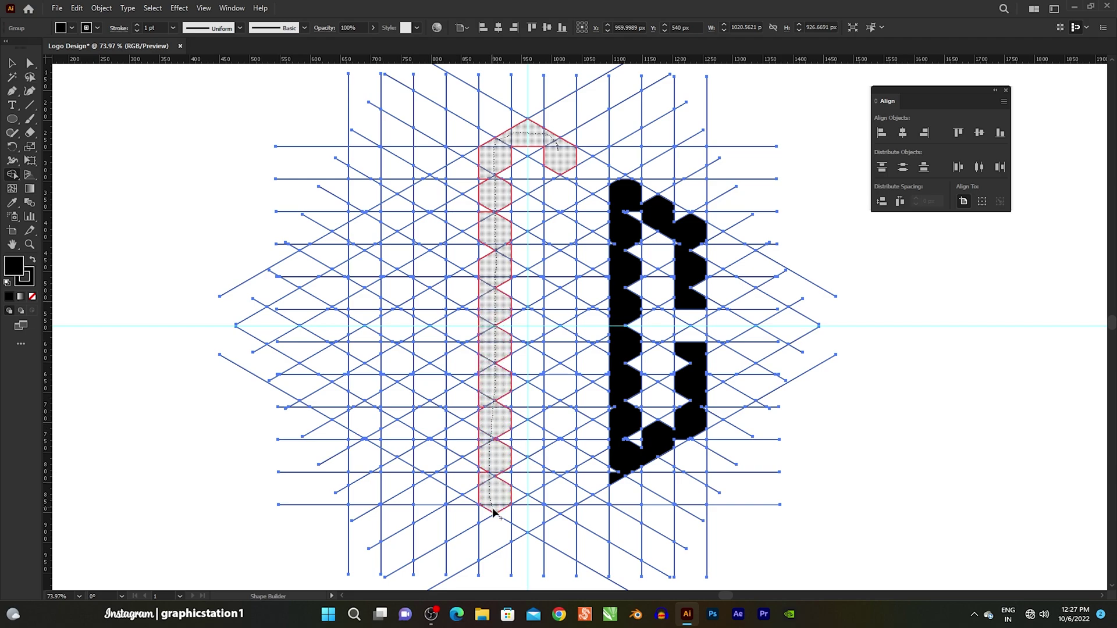
left_click_drag(493, 511, 494, 514)
left_click_drag(563, 164, 561, 253)
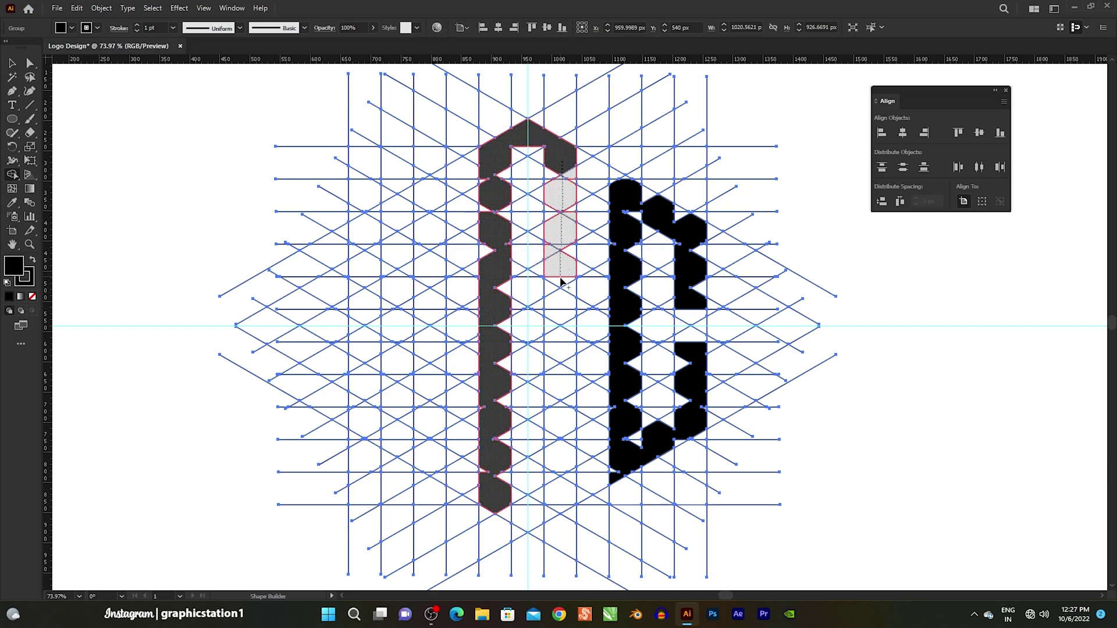
left_click_drag(504, 328, 504, 330)
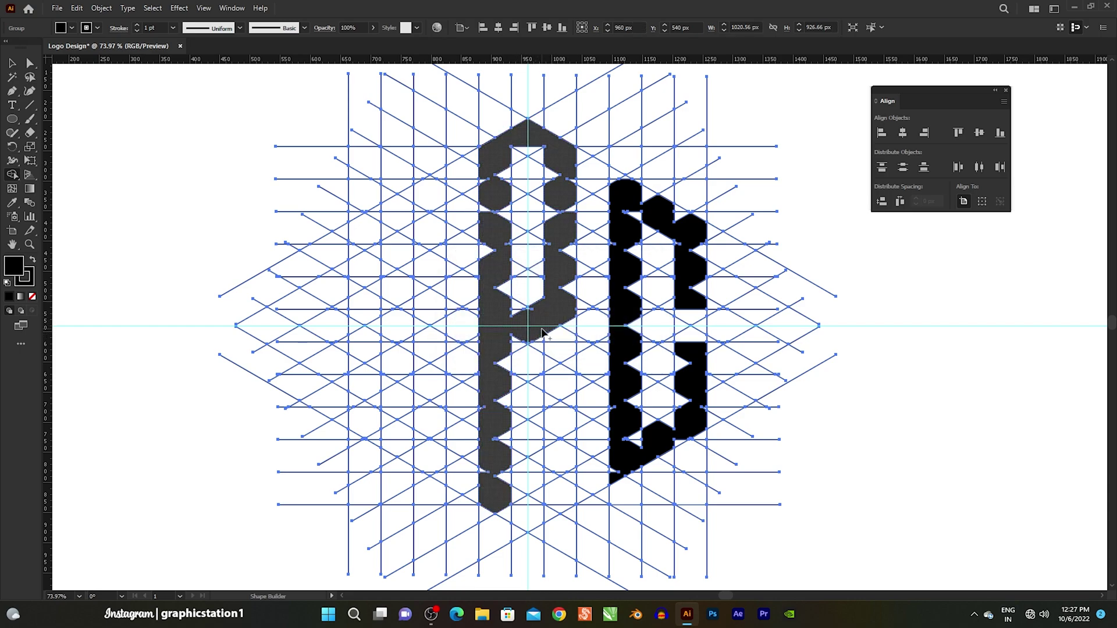
left_click_drag(560, 344, 560, 397)
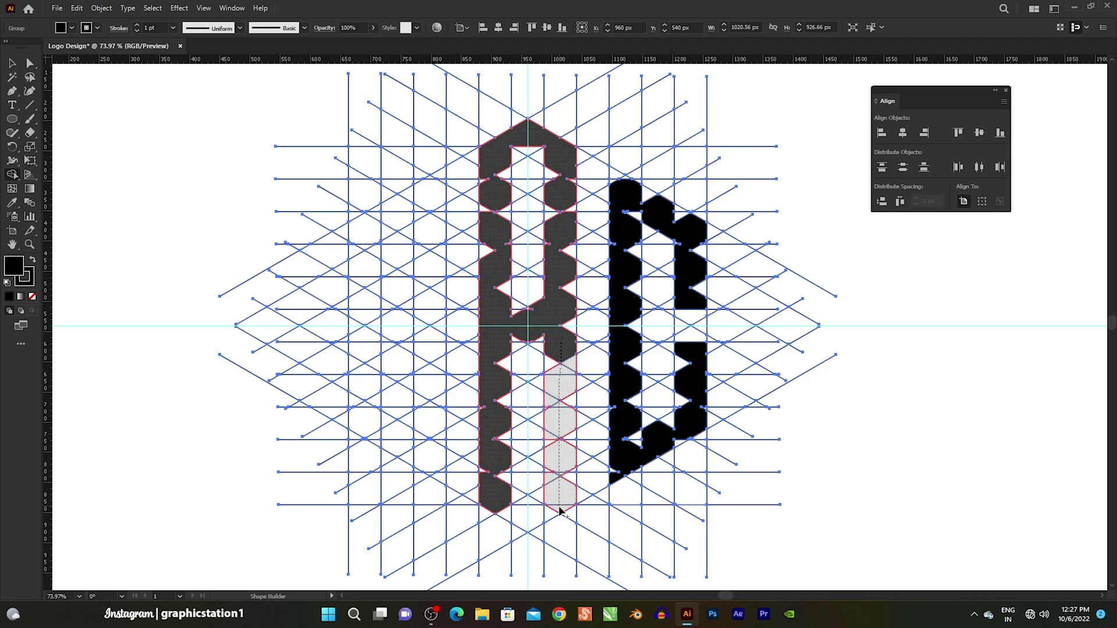
left_click_drag(559, 511, 560, 512)
left_click(531, 349, "alt")
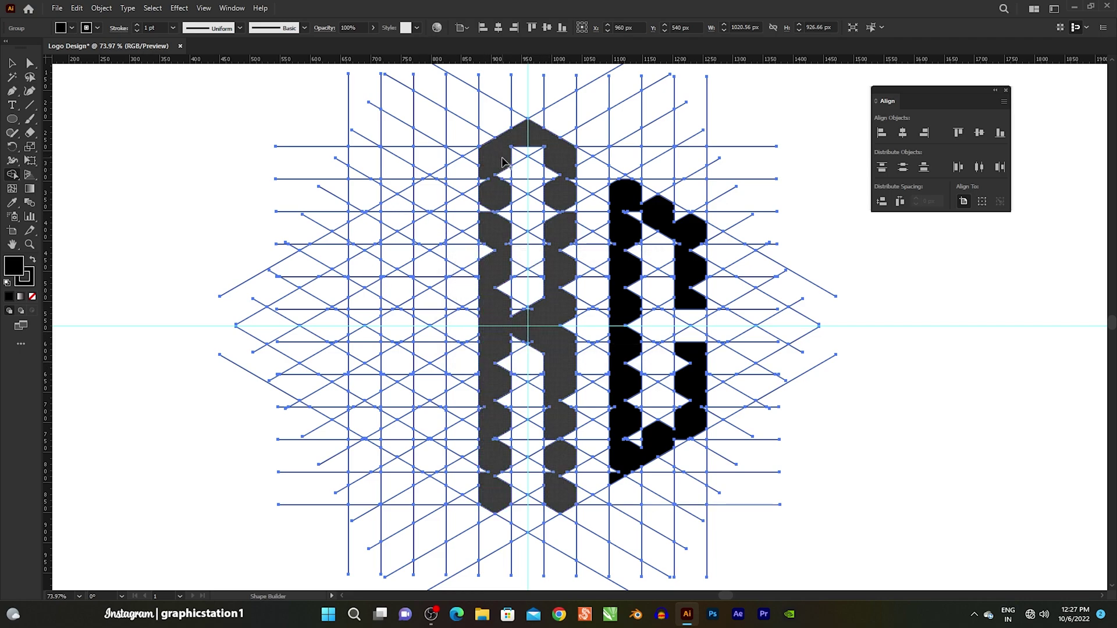
left_click_drag(498, 159, 552, 156)
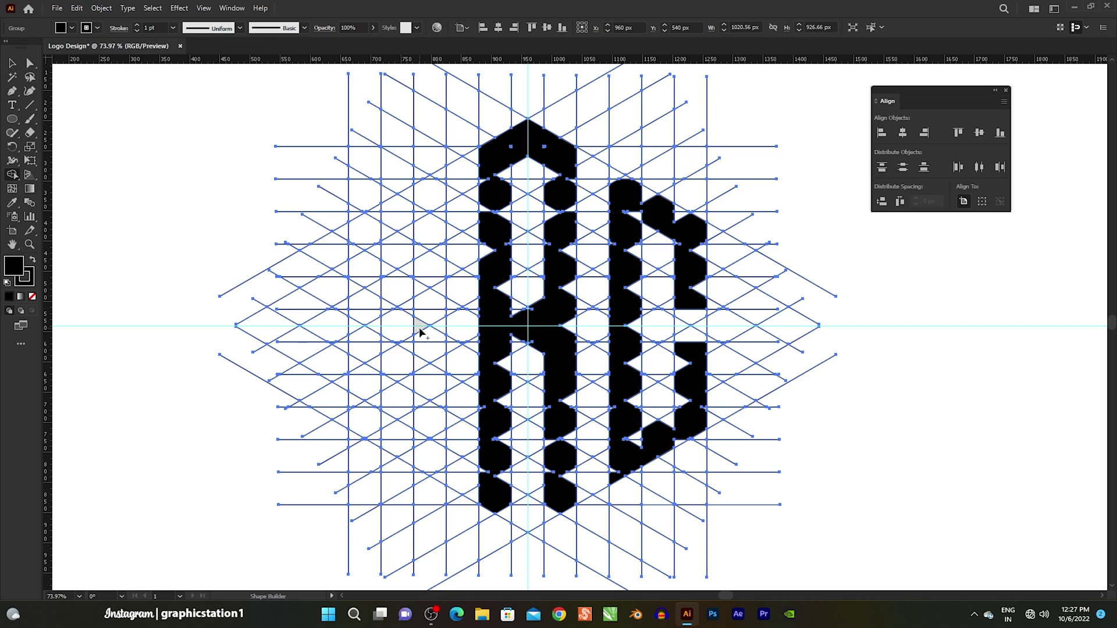
Merge the upper, lower and middle grid cells into one solid black S.
left_click_drag(355, 320, 363, 233)
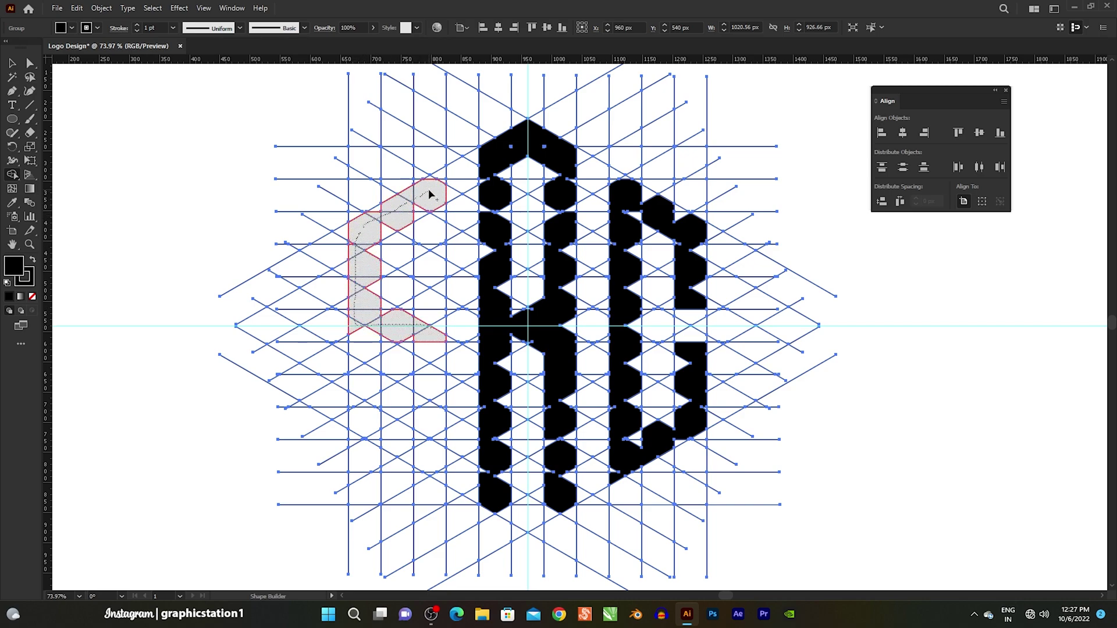
left_click_drag(429, 260, 428, 260)
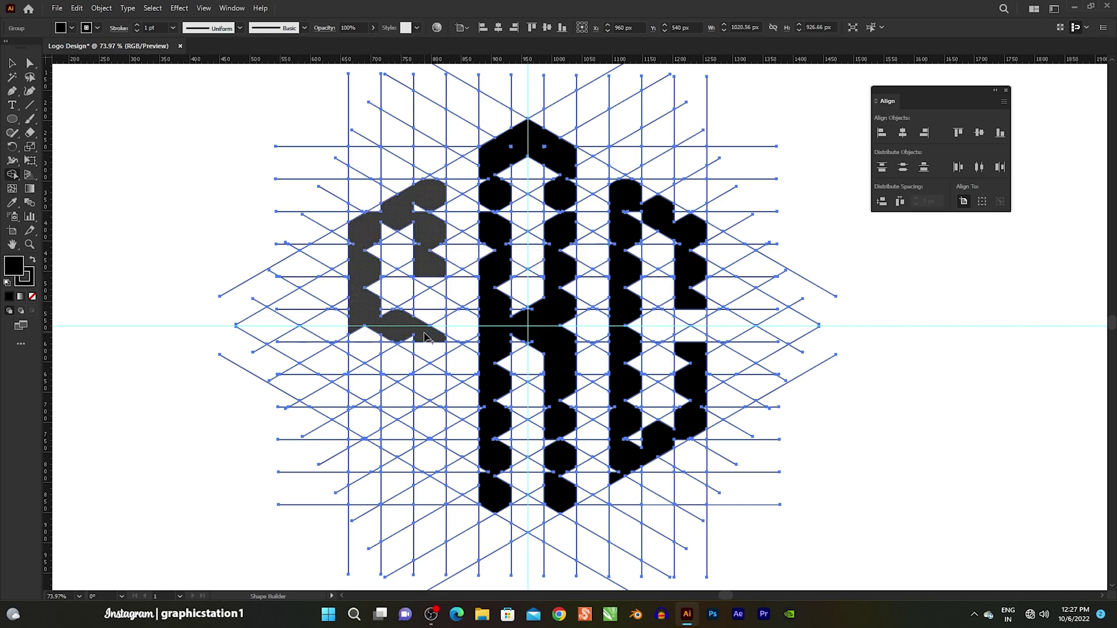
left_click_drag(424, 333, 431, 465)
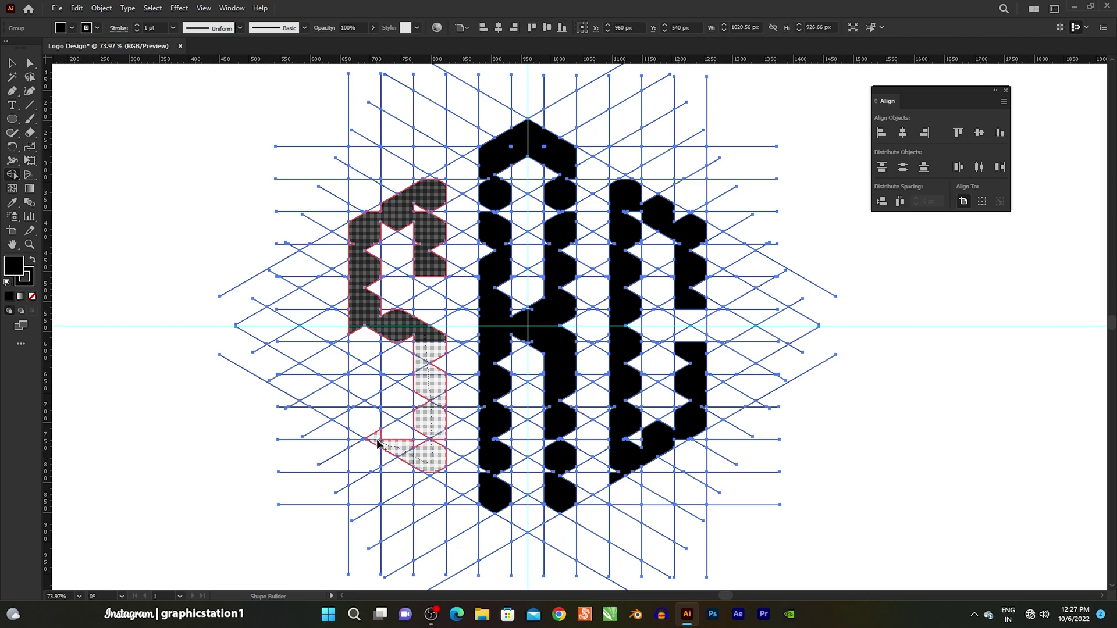
left_click_drag(362, 387, 362, 387)
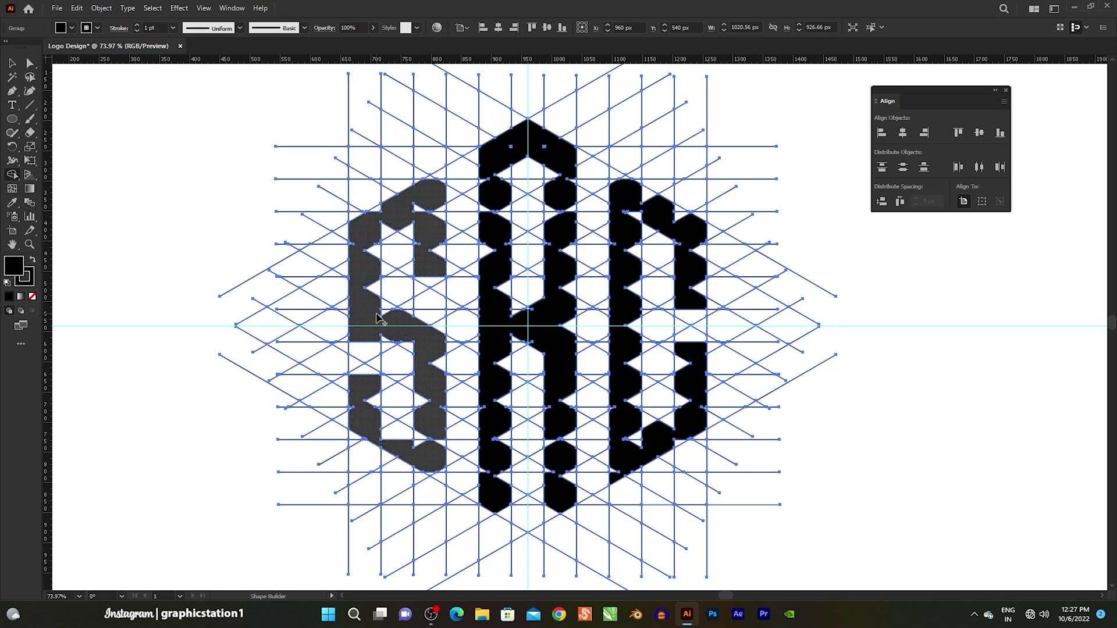
left_click_drag(376, 324, 380, 340)
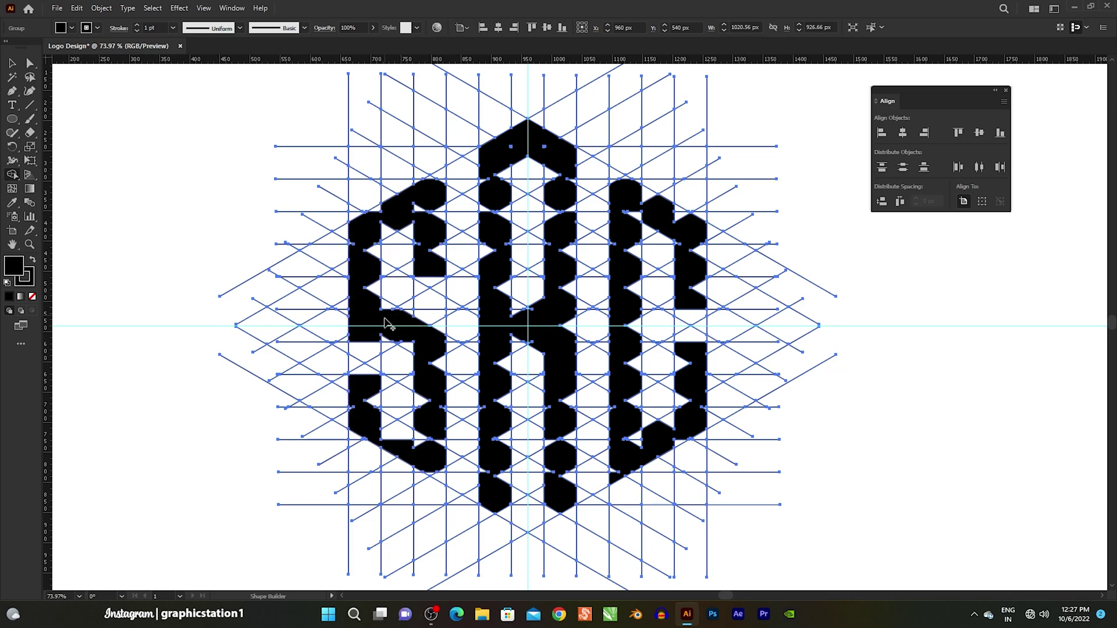
left_click_drag(447, 318, 446, 320)
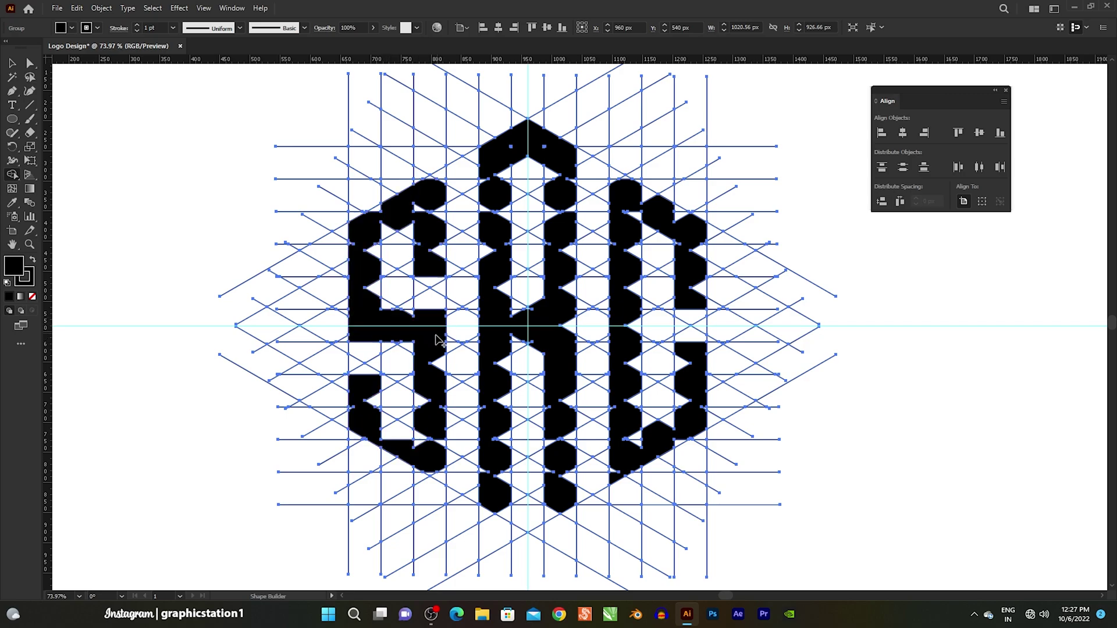
Fill the white triangle notches along the S with Shape Builder.
scroll(415, 415, "up", 2)
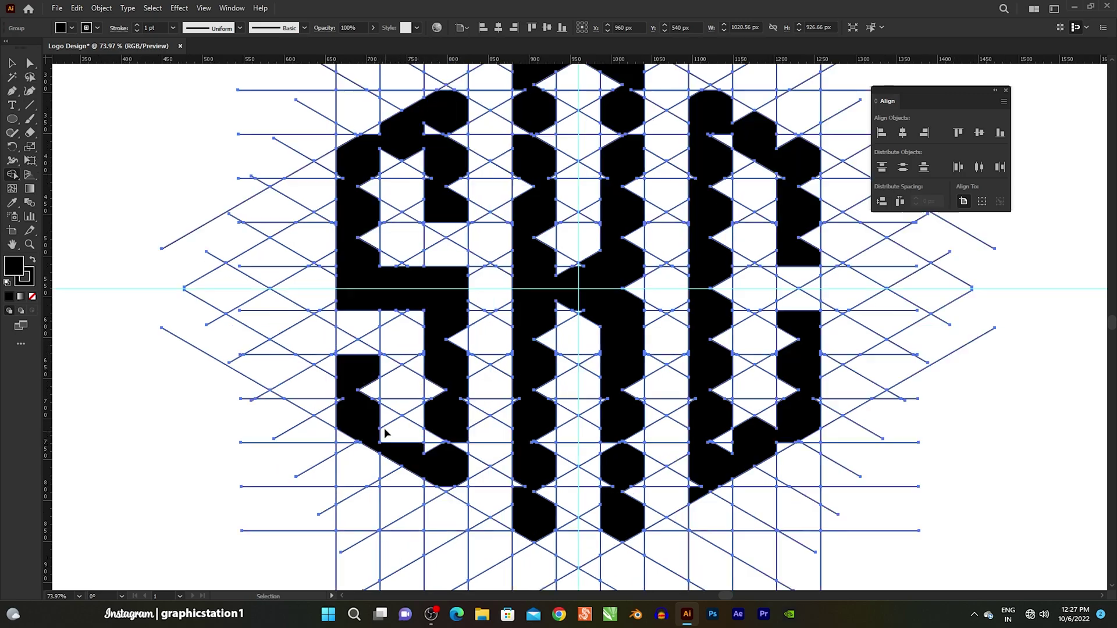
scroll(379, 428, "up", 1)
scroll(324, 439, "down", 2)
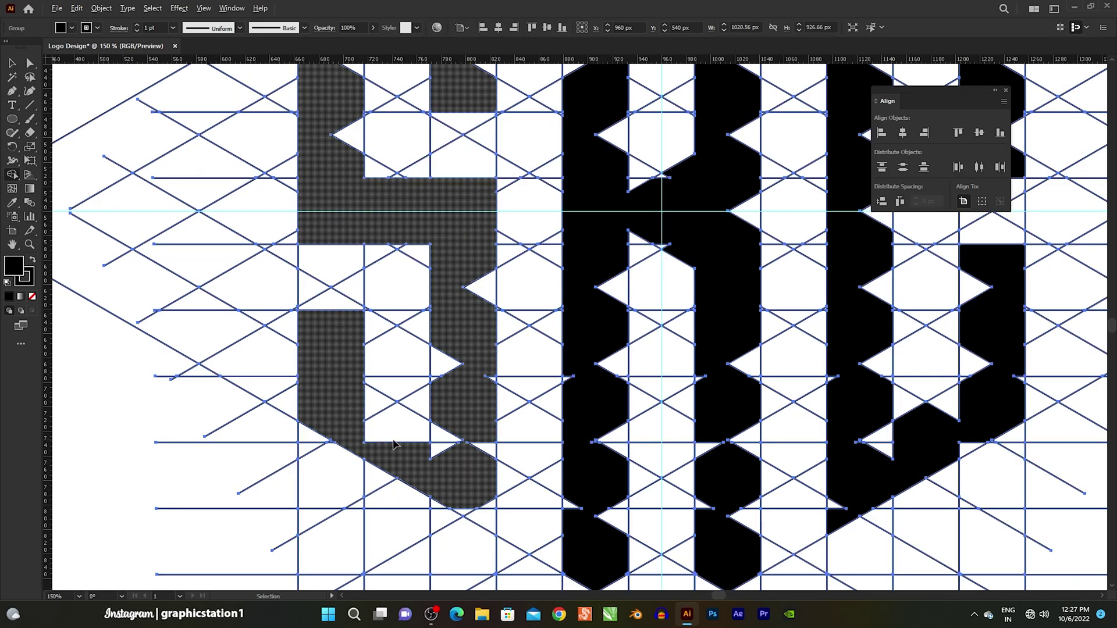
scroll(386, 448, "up", 3)
left_click(488, 447)
scroll(548, 553, "down", 2)
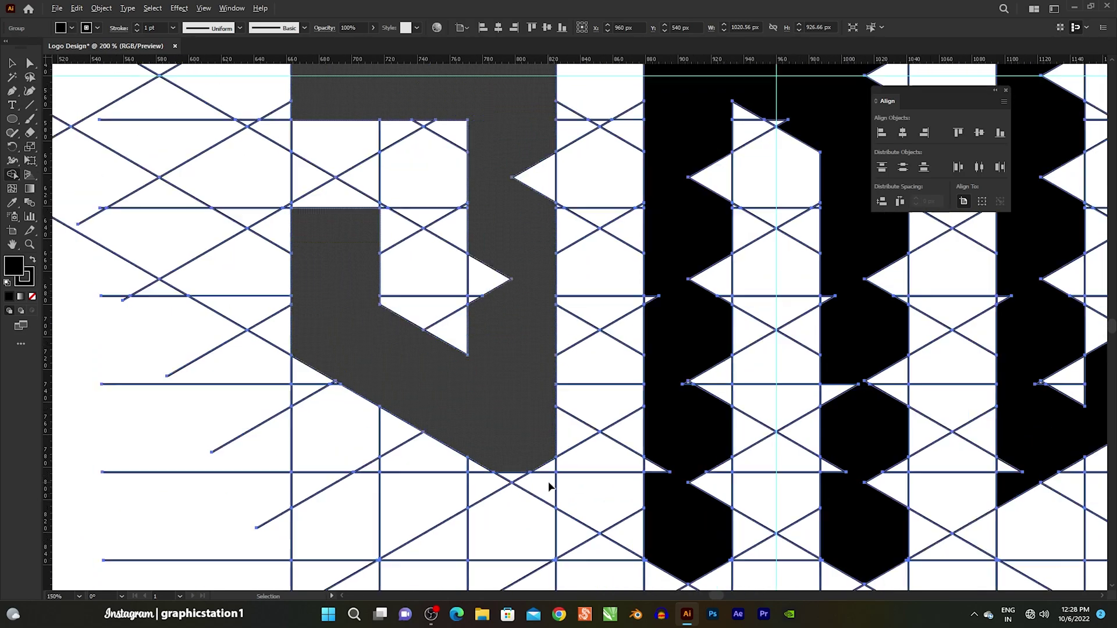
scroll(548, 554, "up", 2)
scroll(464, 331, "down", 2)
scroll(522, 282, "up", 2)
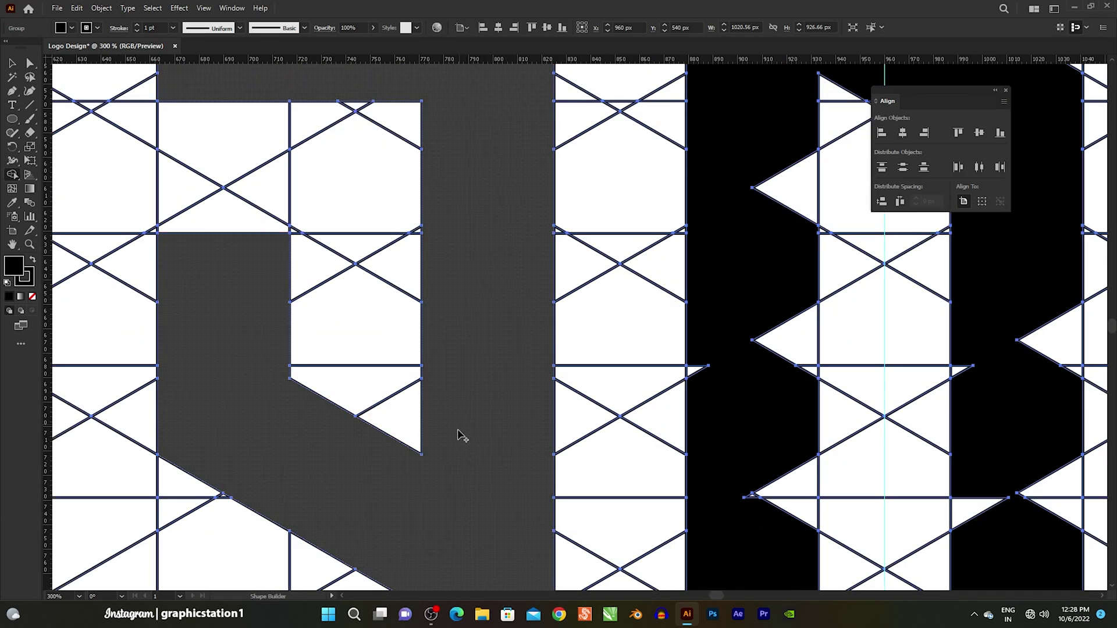
scroll(413, 316, "down", 1)
scroll(416, 324, "down", 1)
scroll(393, 254, "up", 1)
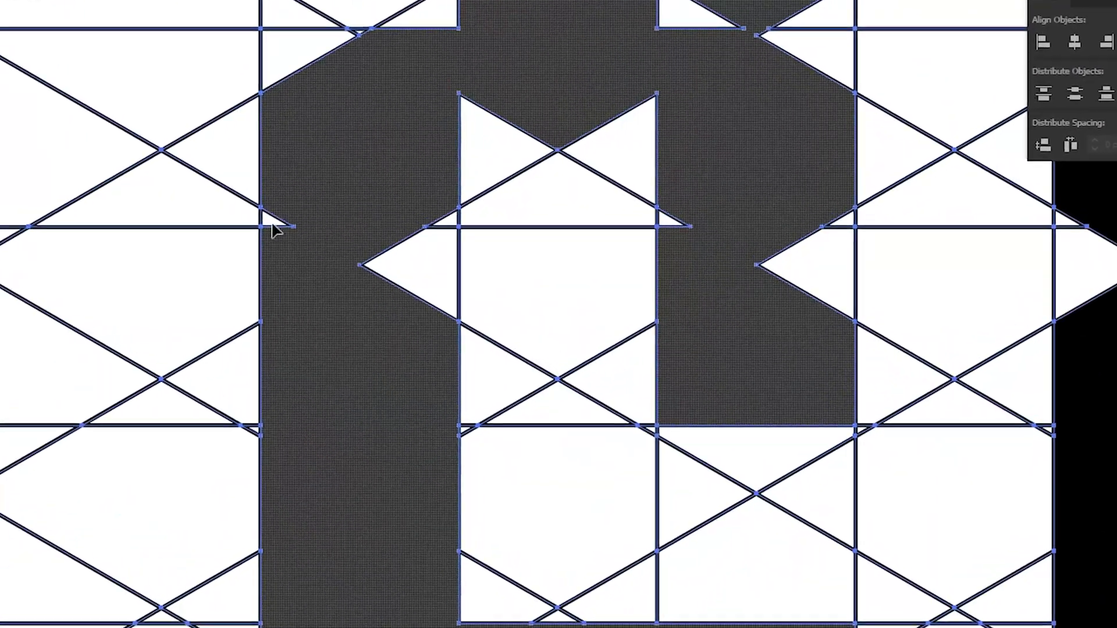
left_click_drag(392, 254, 492, 132)
left_click_drag(584, 140, 552, 221)
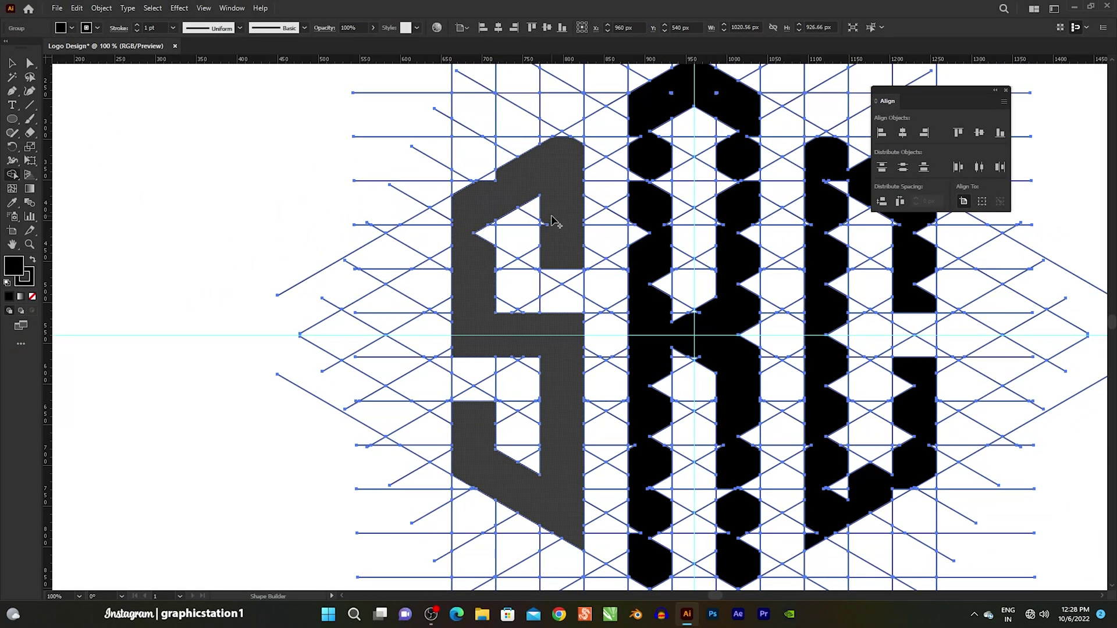
Merge the S pieces into one solid black shape.
scroll(531, 218, "up", 2)
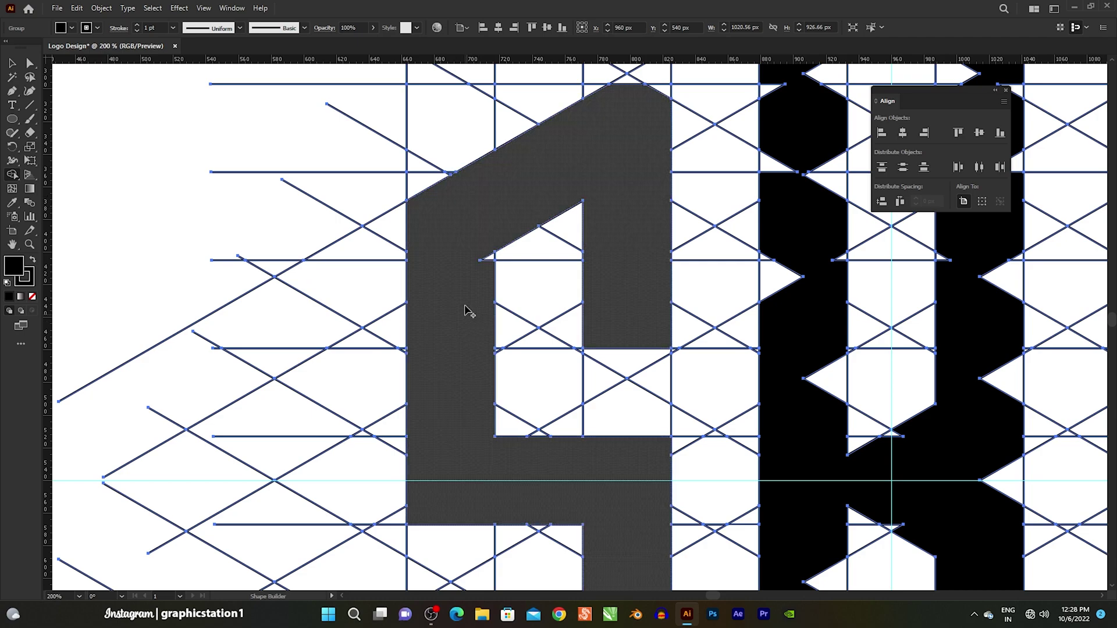
scroll(489, 261, "up", 2)
scroll(508, 163, "right", 3)
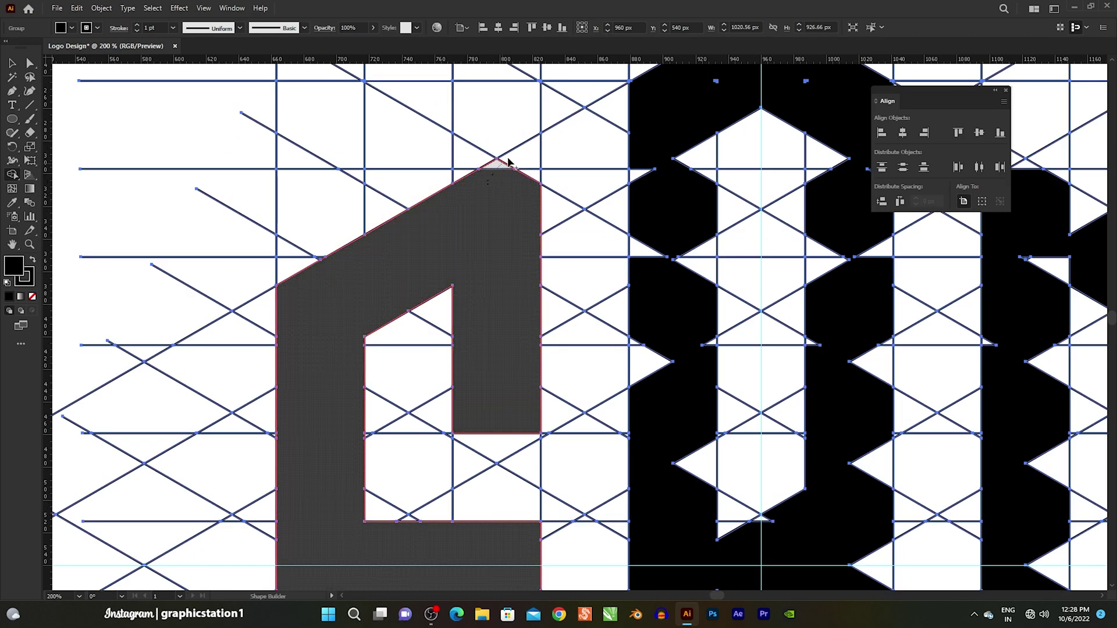
scroll(511, 213, "down", 2)
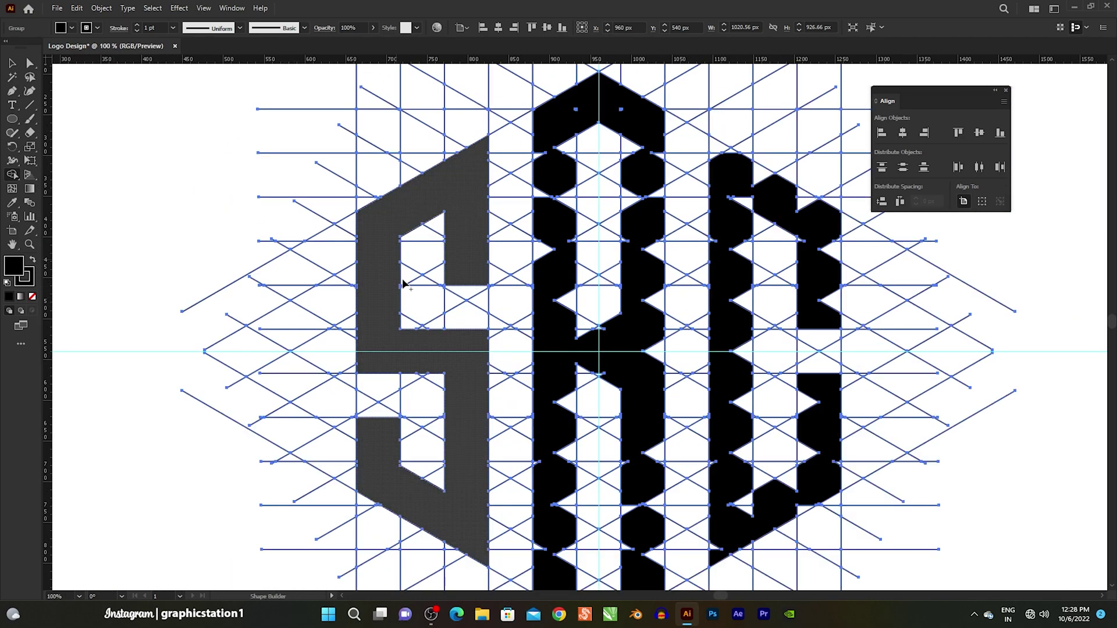
left_click_drag(317, 266, 488, 310)
Trace the R's small top-left triangle and stem pieces for merging.
scroll(489, 310, "right", 2)
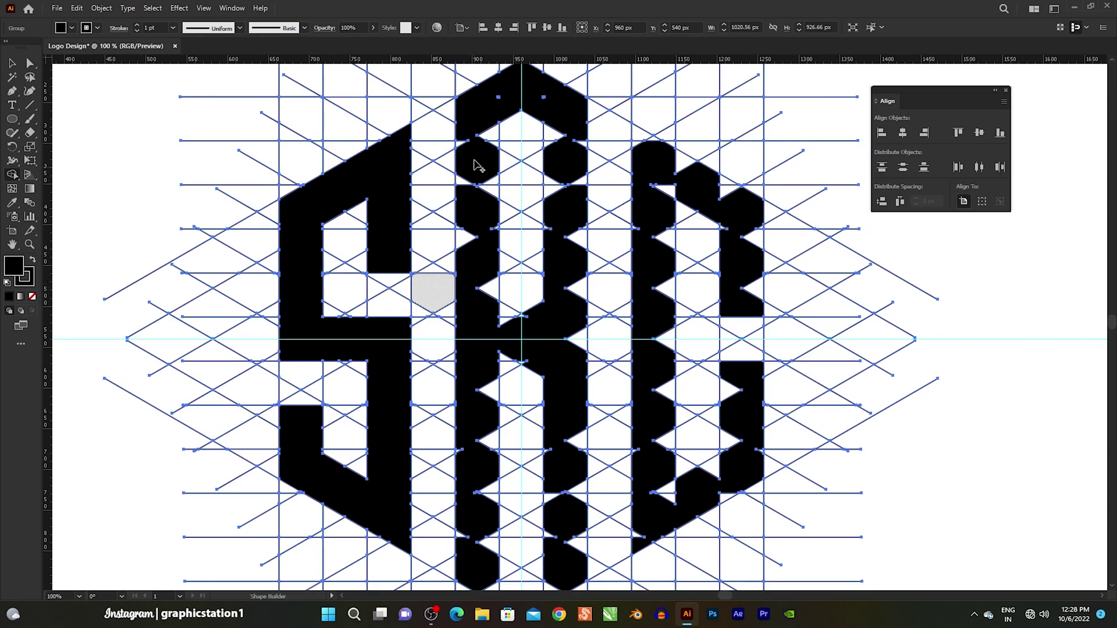
left_click_drag(469, 166, 490, 143)
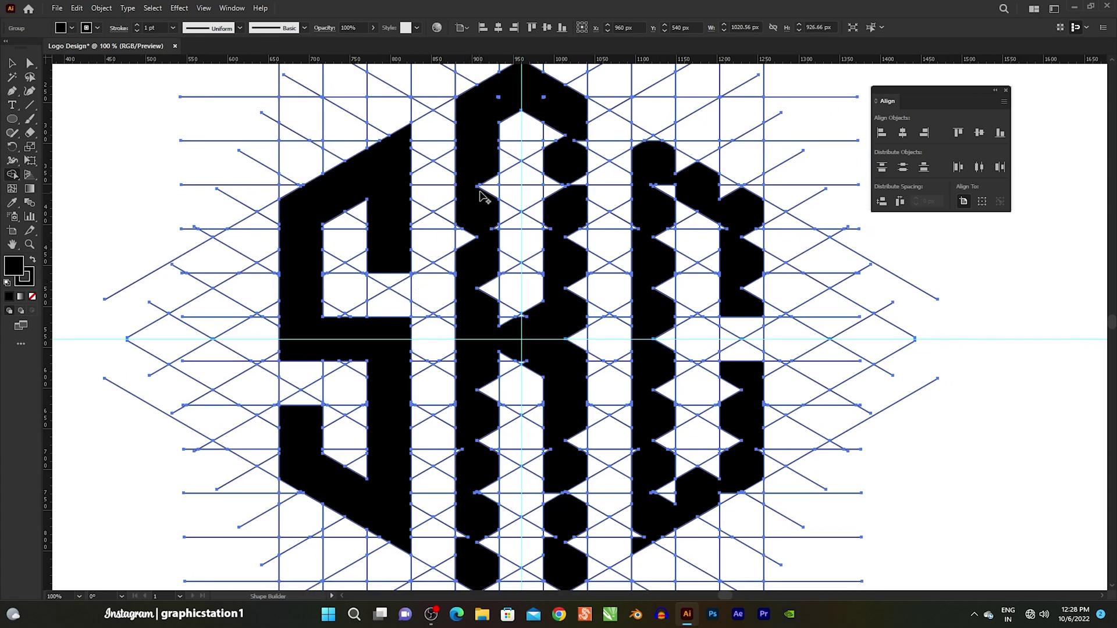
left_click_drag(470, 220, 497, 331)
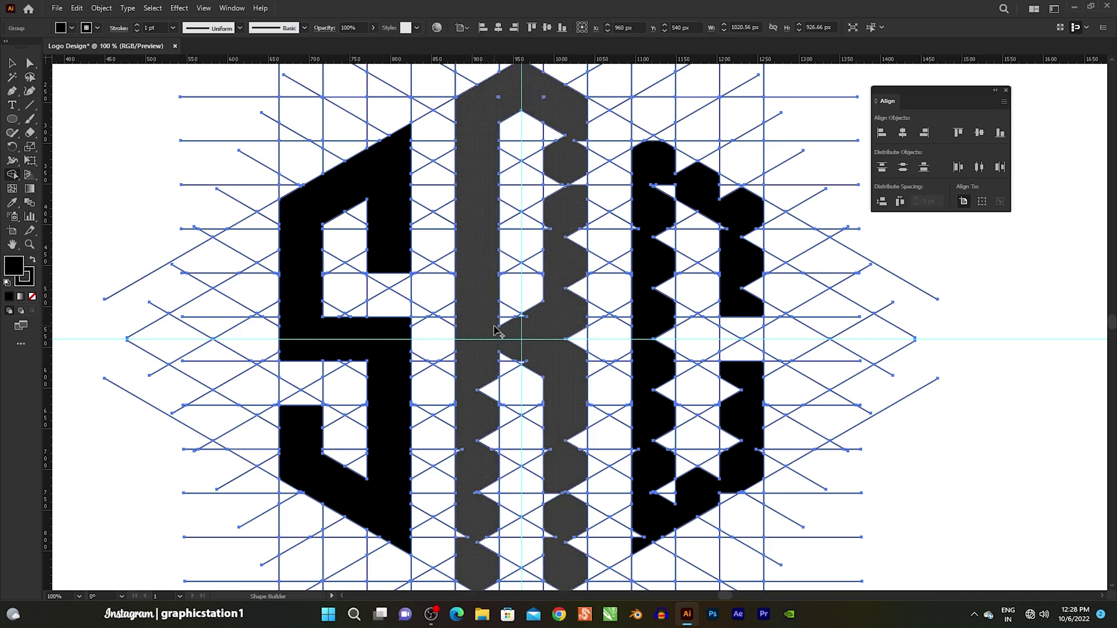
Fill the white triangles in the R's left column to form a solid black bar.
scroll(519, 336, "up", 4, "alt")
left_click_drag(519, 336, 520, 340)
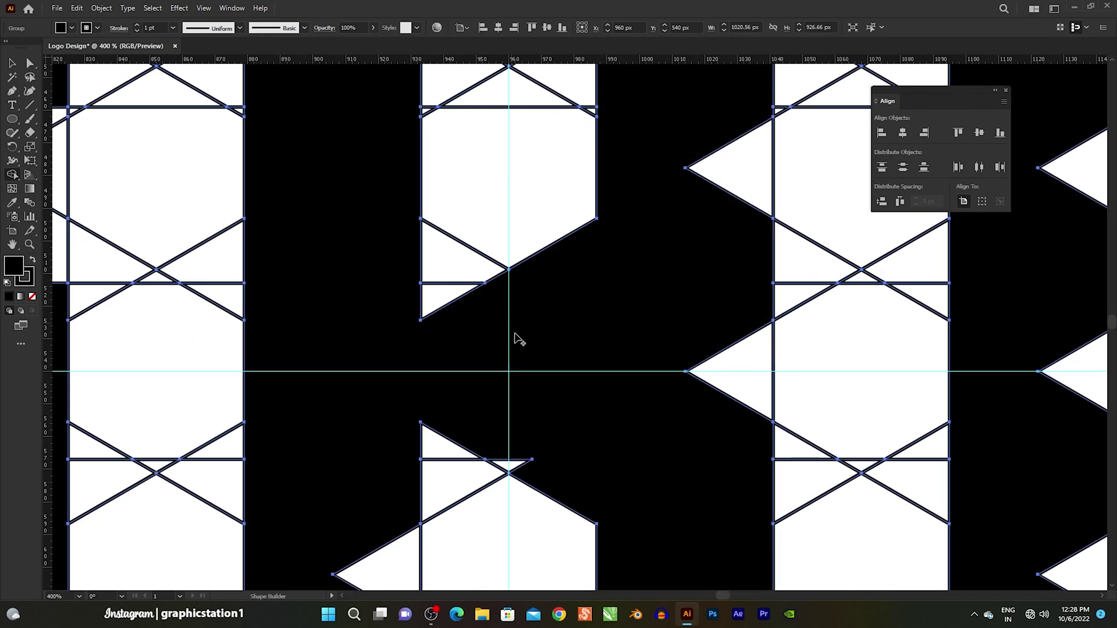
scroll(484, 437, "down", 4, "alt")
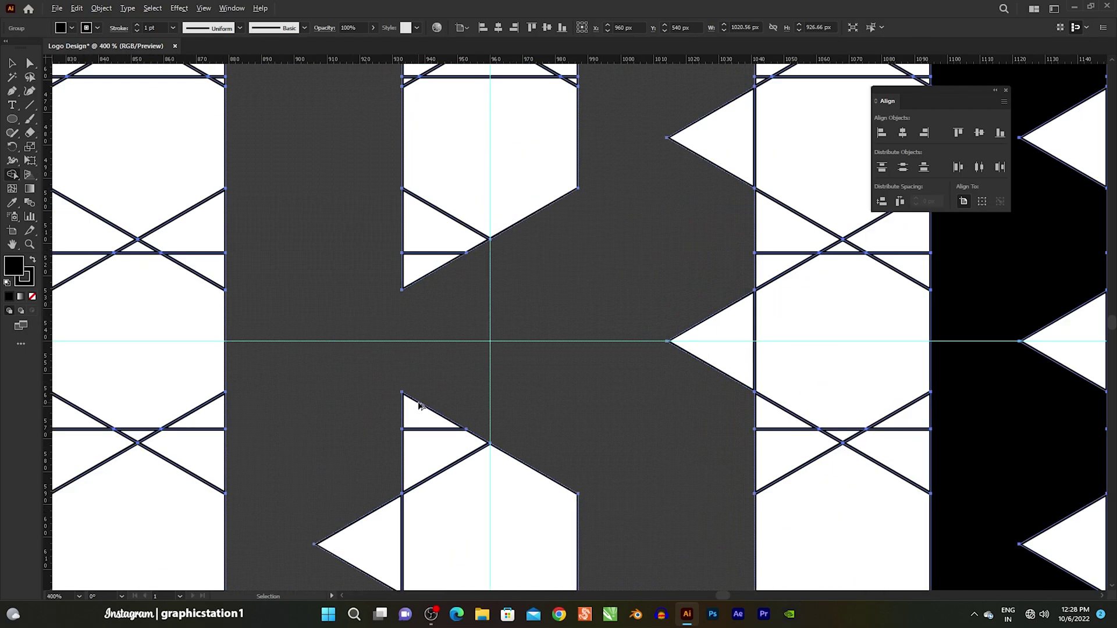
scroll(433, 430, "up", 2, "alt")
scroll(430, 413, "down", 3, "alt")
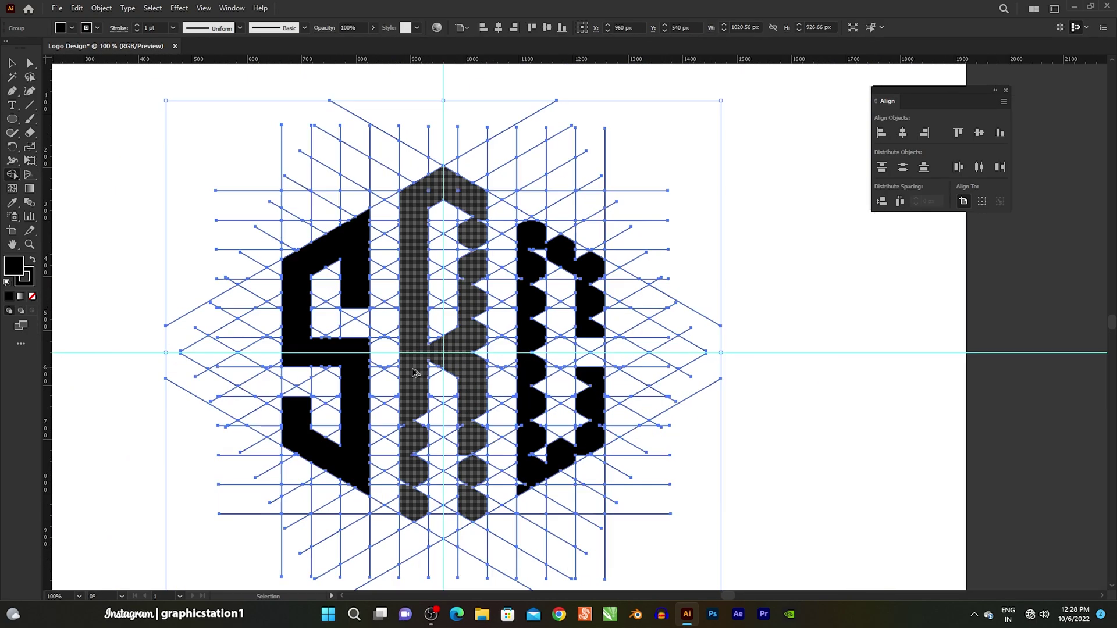
scroll(399, 407, "up", 5, "alt")
left_click(372, 269)
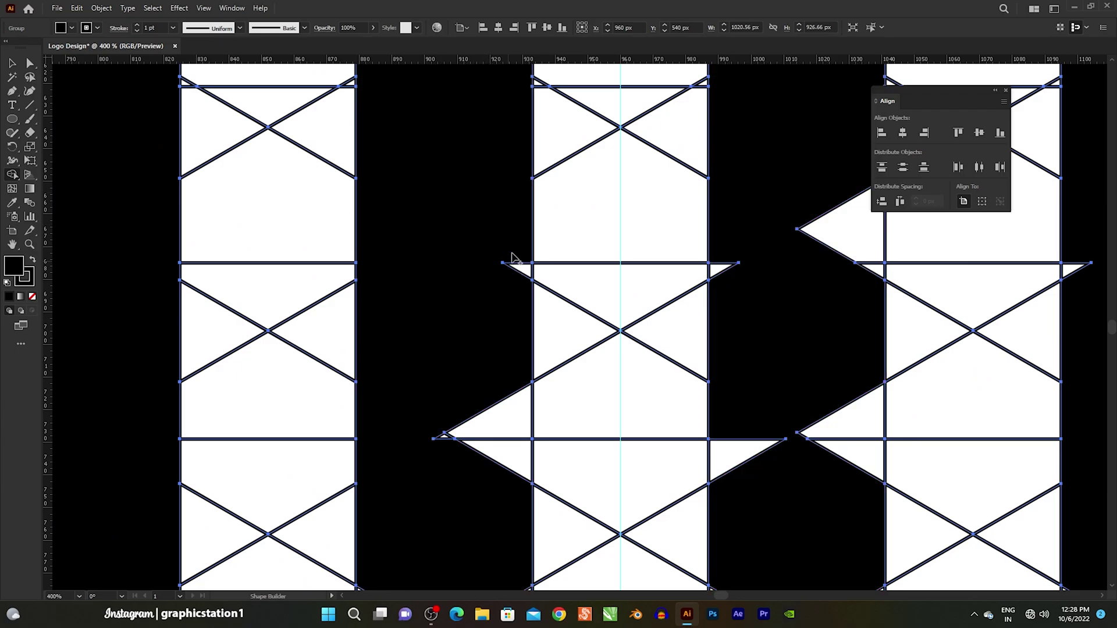
left_click(510, 254)
left_click(468, 421)
scroll(461, 407, "down", 3, "alt")
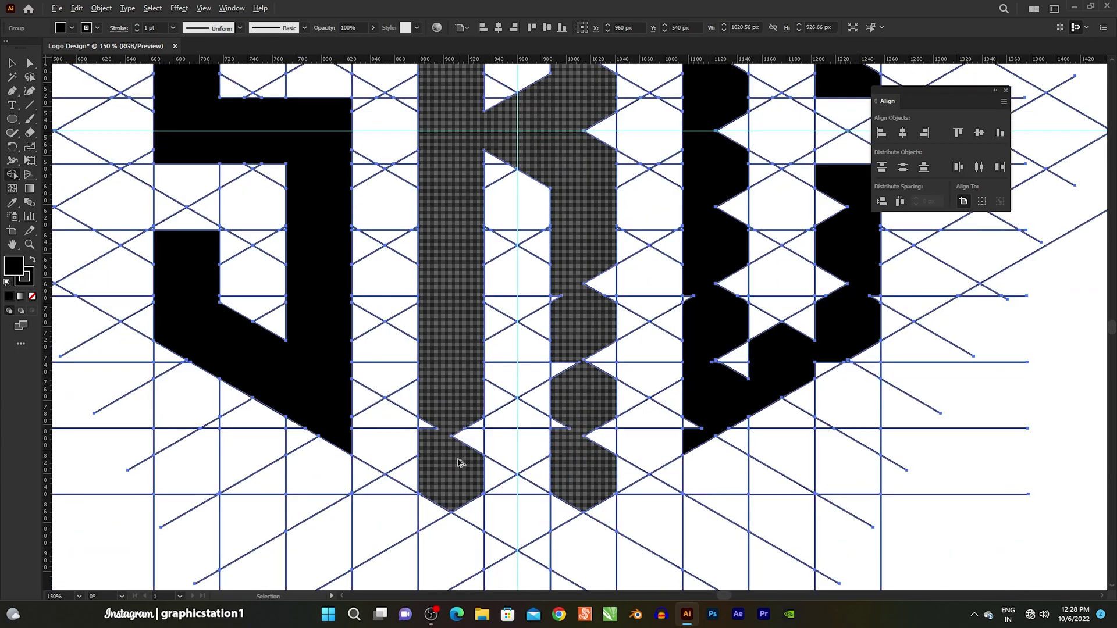
scroll(477, 407, "up", 3, "alt")
left_click_drag(407, 396, 413, 439)
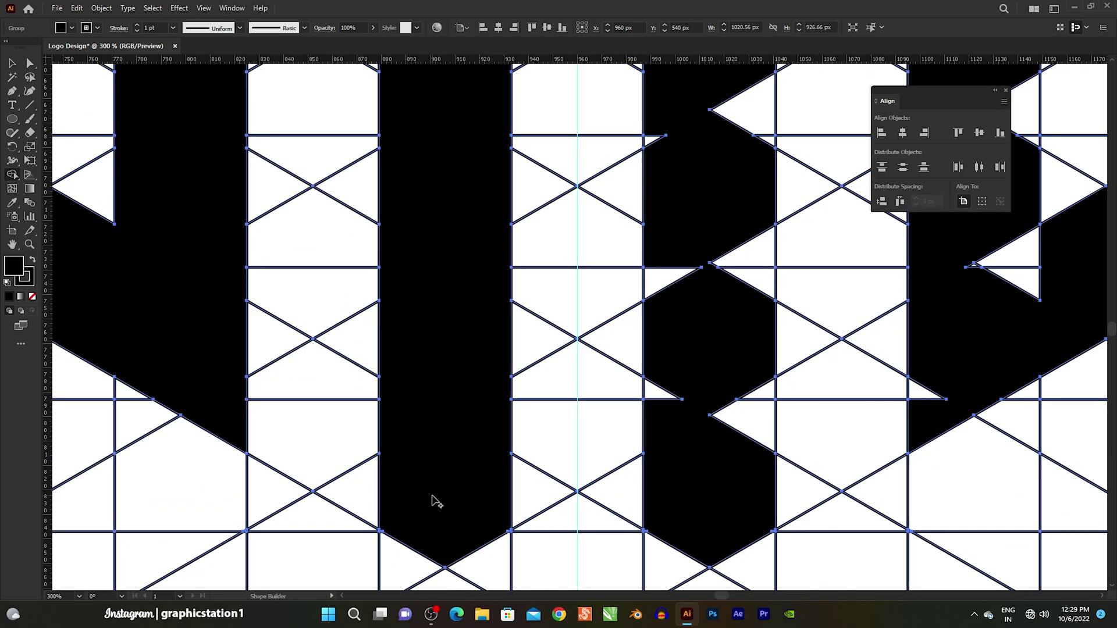
Fill the column's bottom gap and bottom triangle, joining the stem to the R's bowl.
scroll(434, 498, "down", 2, "alt")
scroll(437, 496, "down", 1, "alt")
scroll(447, 569, "up", 1, "alt")
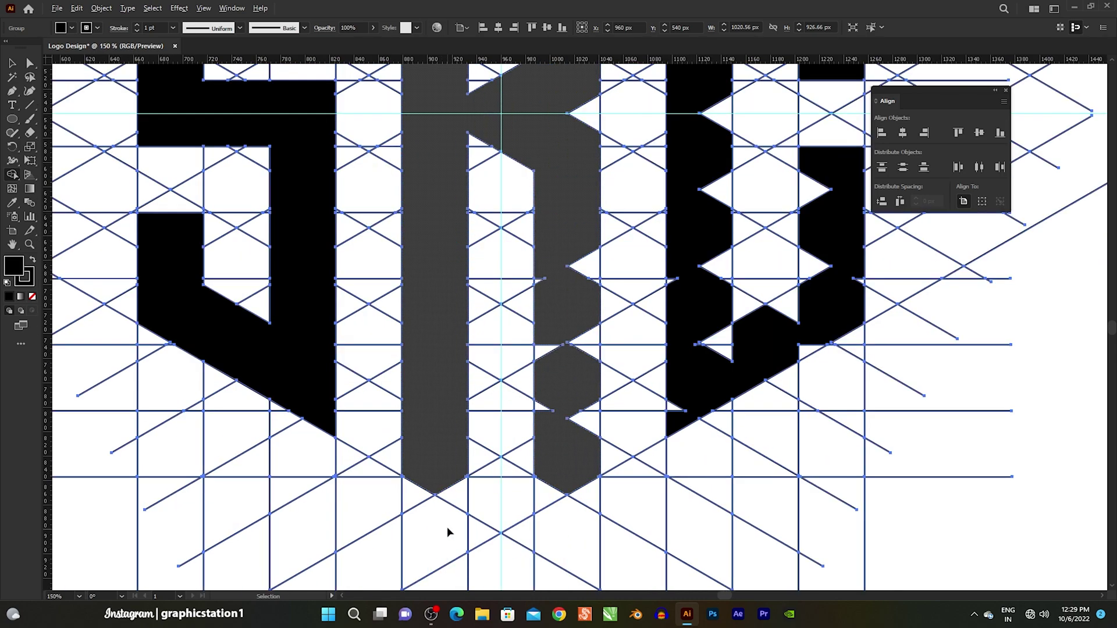
scroll(502, 510, "up", 3, "alt")
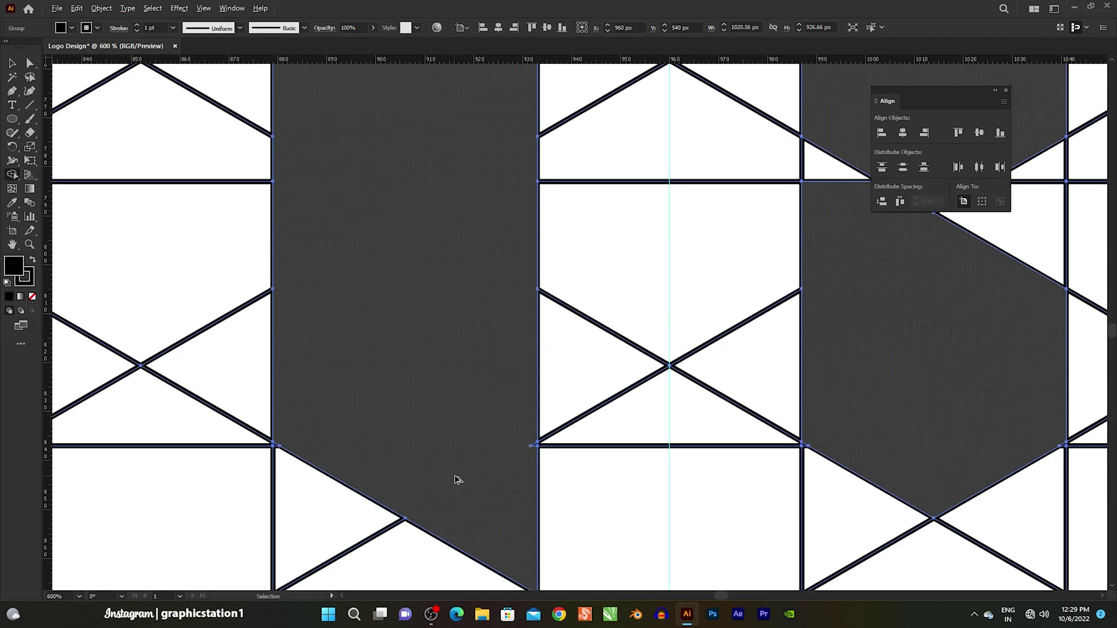
scroll(456, 479, "up", 4, "alt")
left_click(594, 432)
scroll(523, 437, "down", 2, "alt")
scroll(469, 443, "down", 1, "alt")
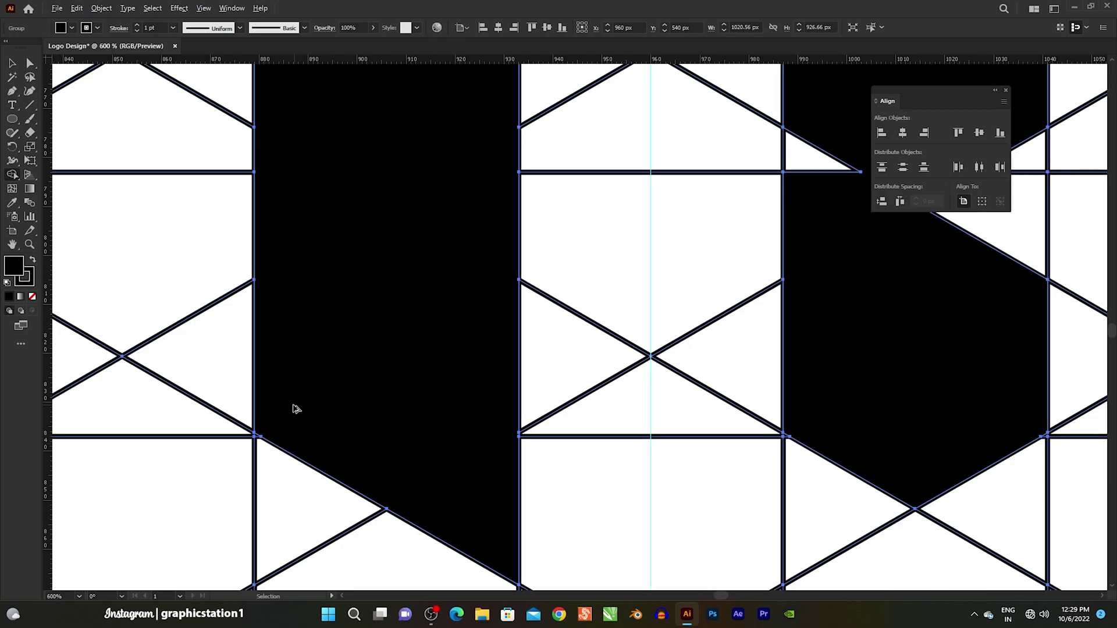
scroll(279, 427, "down", 1, "alt")
scroll(369, 294, "down", 1, "alt")
scroll(374, 302, "up", 2, "alt")
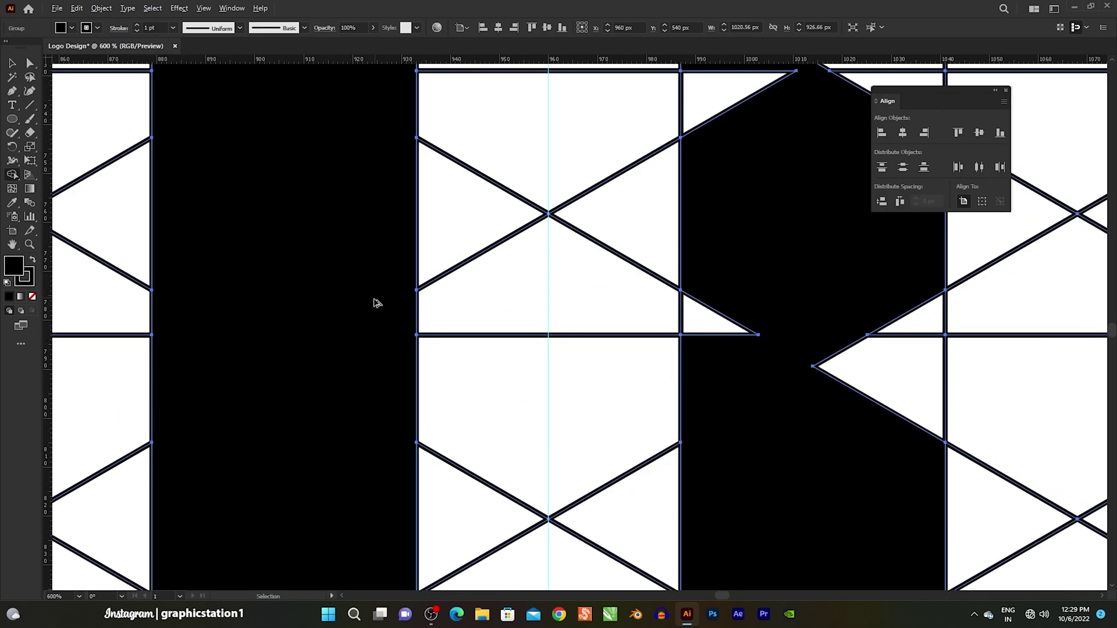
scroll(455, 380, "down", 2, "alt")
scroll(460, 445, "down", 2, "alt")
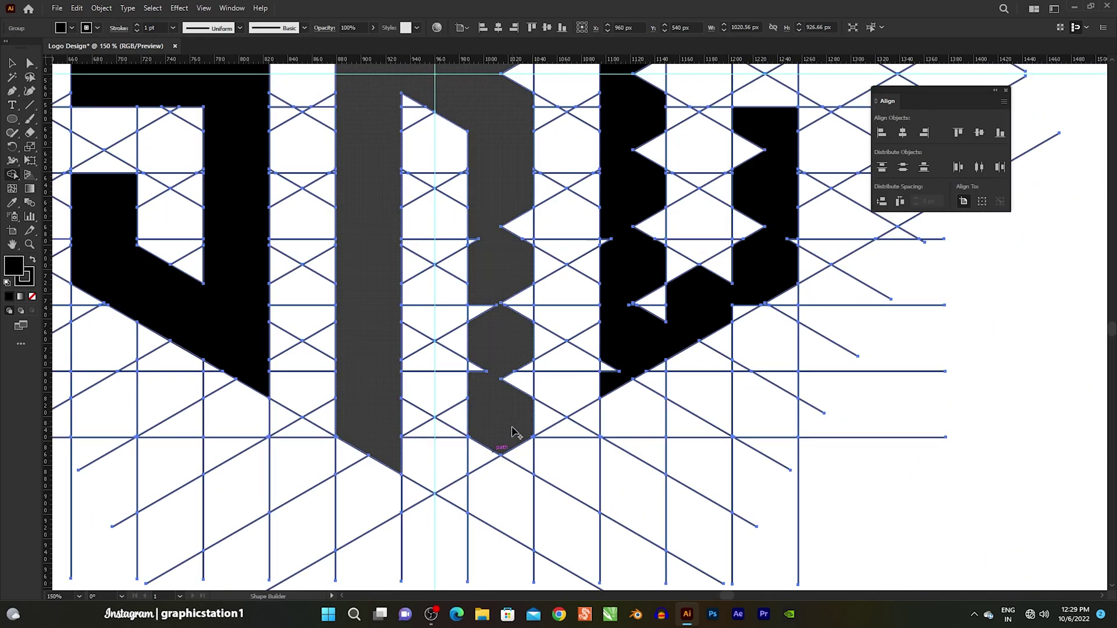
left_click(515, 433)
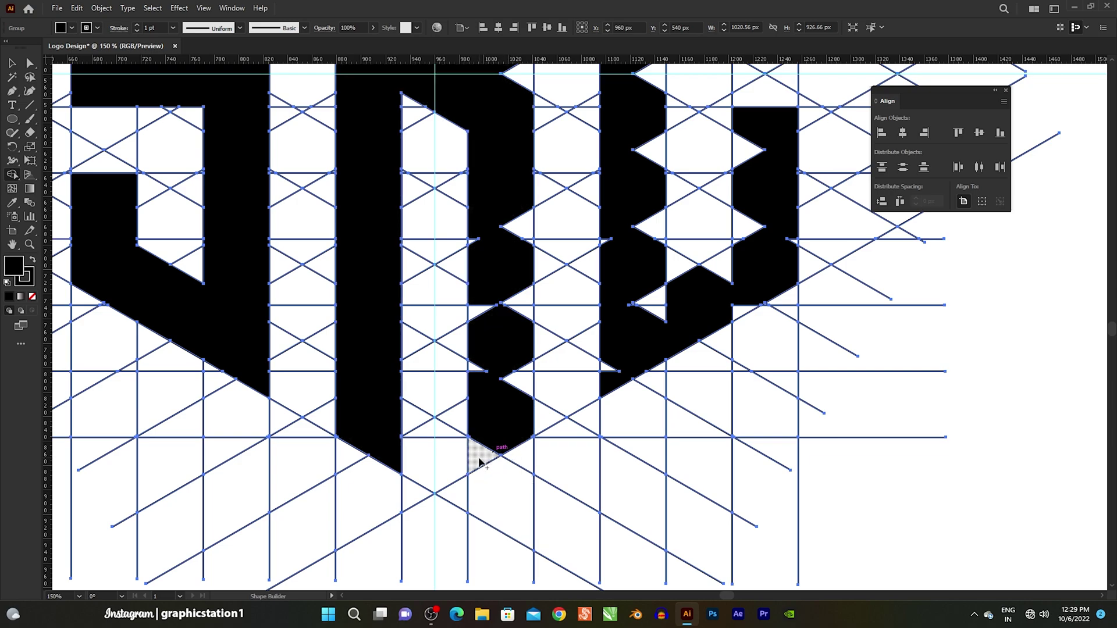
left_click(480, 462)
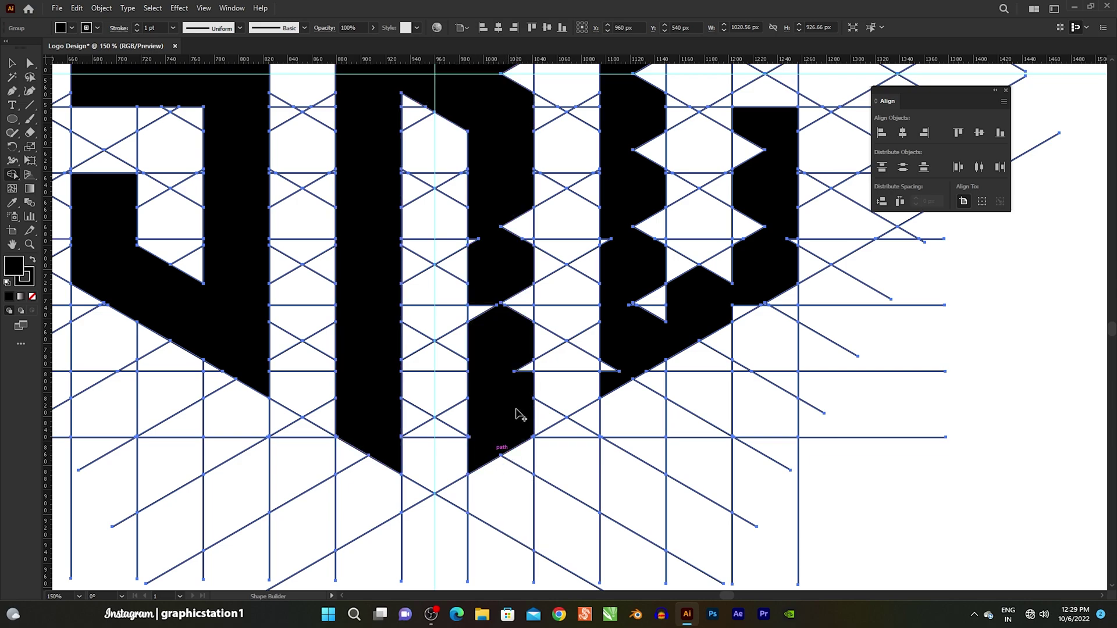
Merge the remaining R pieces into one solid black letter.
scroll(519, 415, "down", 2, "alt")
scroll(464, 429, "up", 2, "alt")
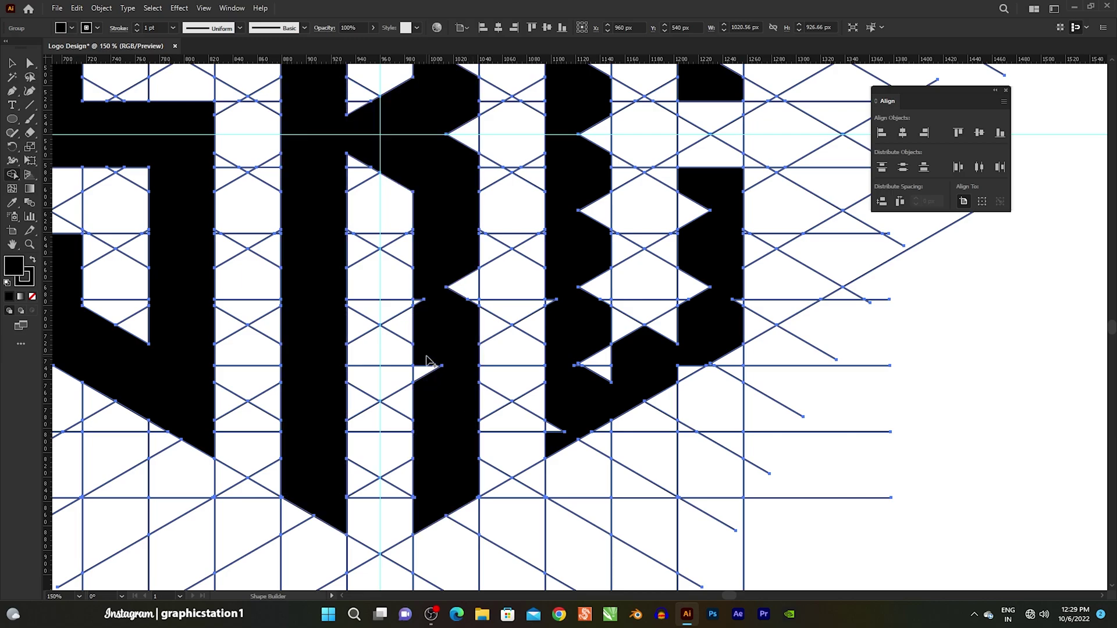
scroll(468, 331, "down", 2, "alt")
scroll(440, 189, "up", 1, "alt")
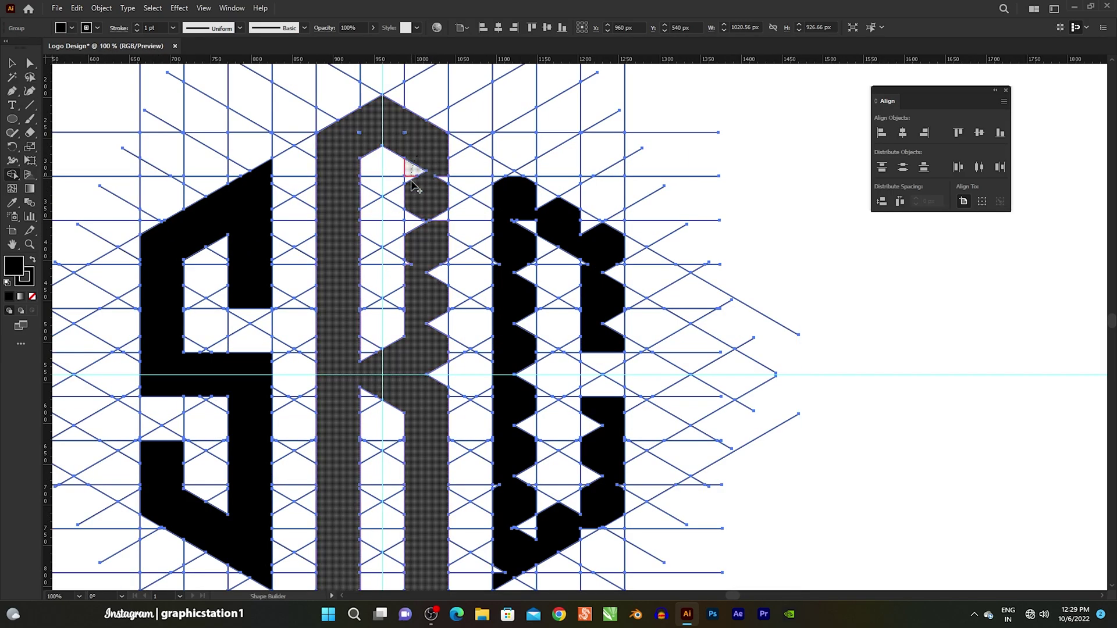
left_click_drag(440, 189, 440, 305)
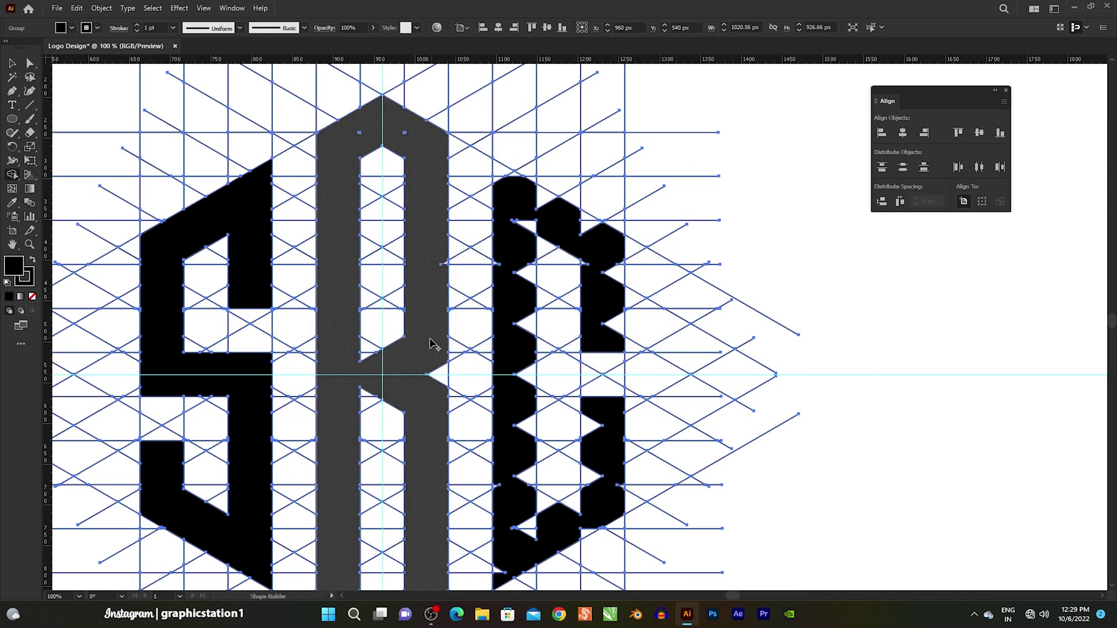
scroll(378, 107, "up", 3, "alt")
scroll(481, 212, "up", 3, "alt")
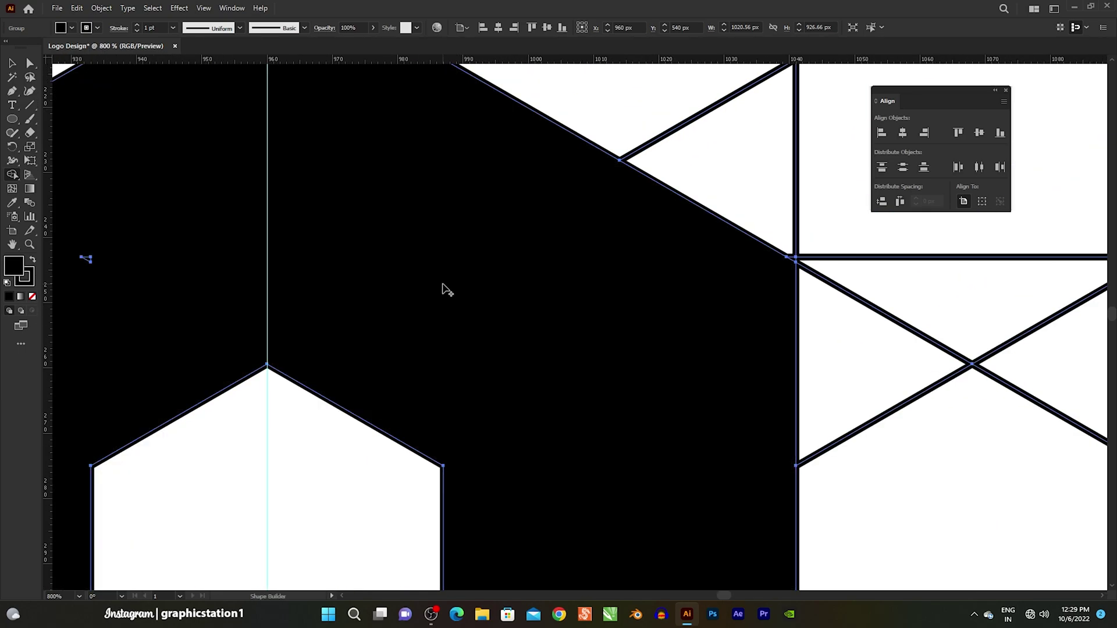
scroll(122, 287, "down", 4, "alt")
scroll(348, 216, "up", 1, "alt")
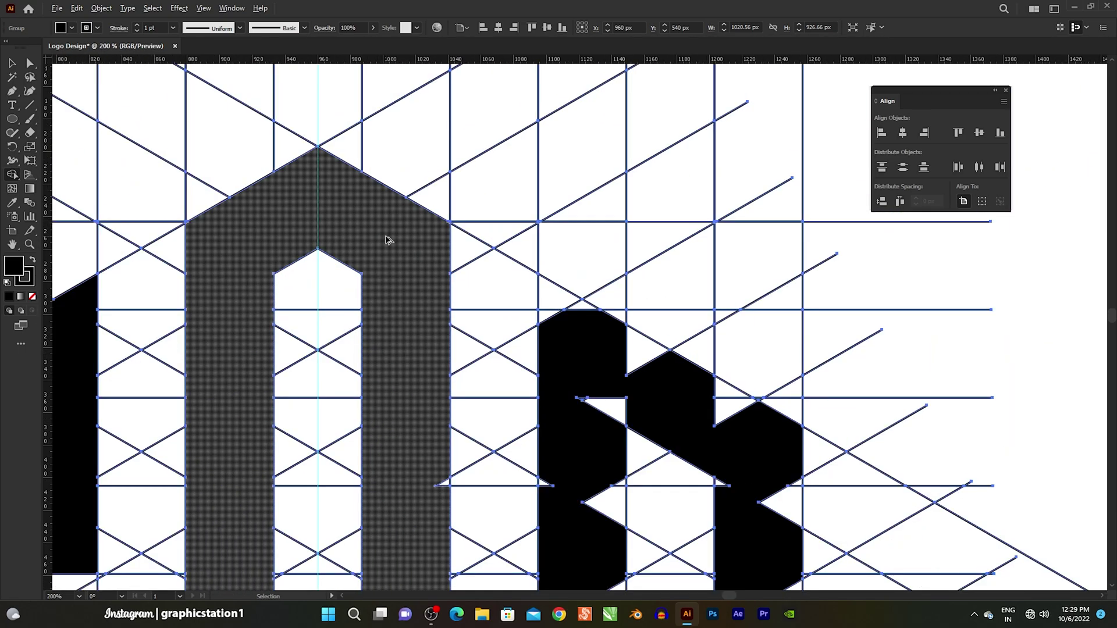
scroll(386, 239, "up", 1, "alt")
scroll(406, 291, "up", 1, "alt")
scroll(355, 280, "down", 2, "alt")
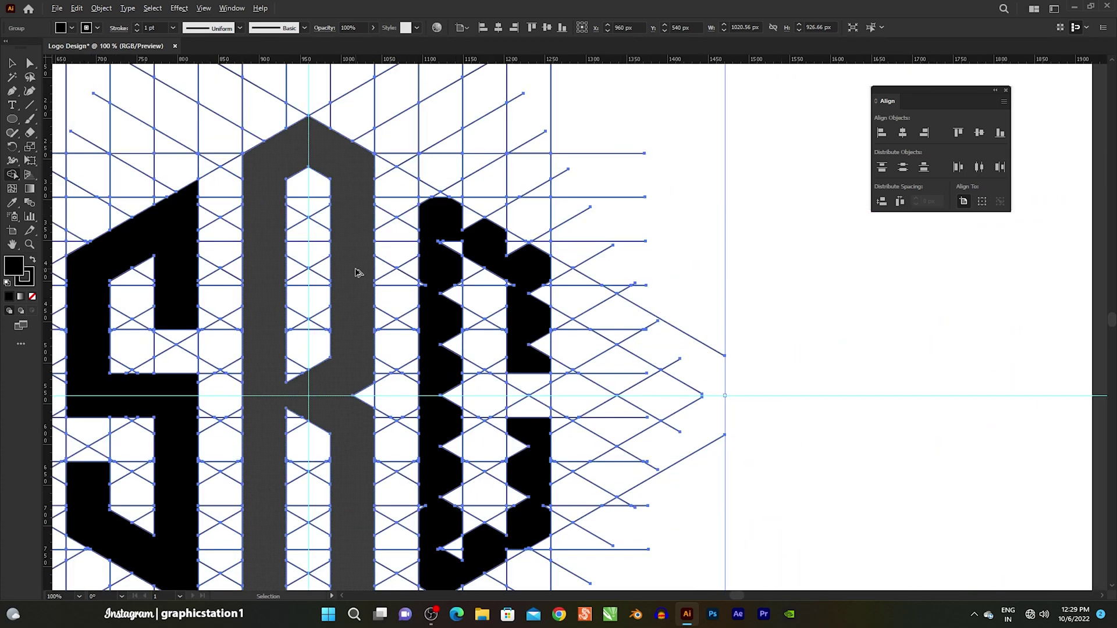
scroll(243, 336, "up", 1, "alt")
scroll(270, 318, "down", 2, "alt")
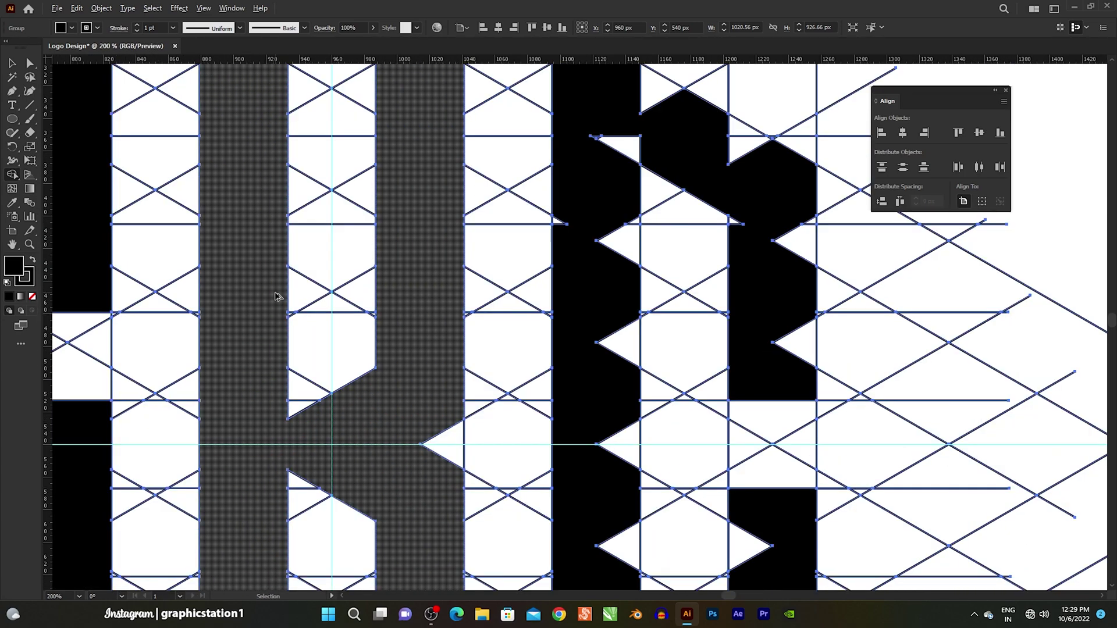
scroll(277, 296, "down", 3, "alt")
left_click_drag(349, 314, 350, 313)
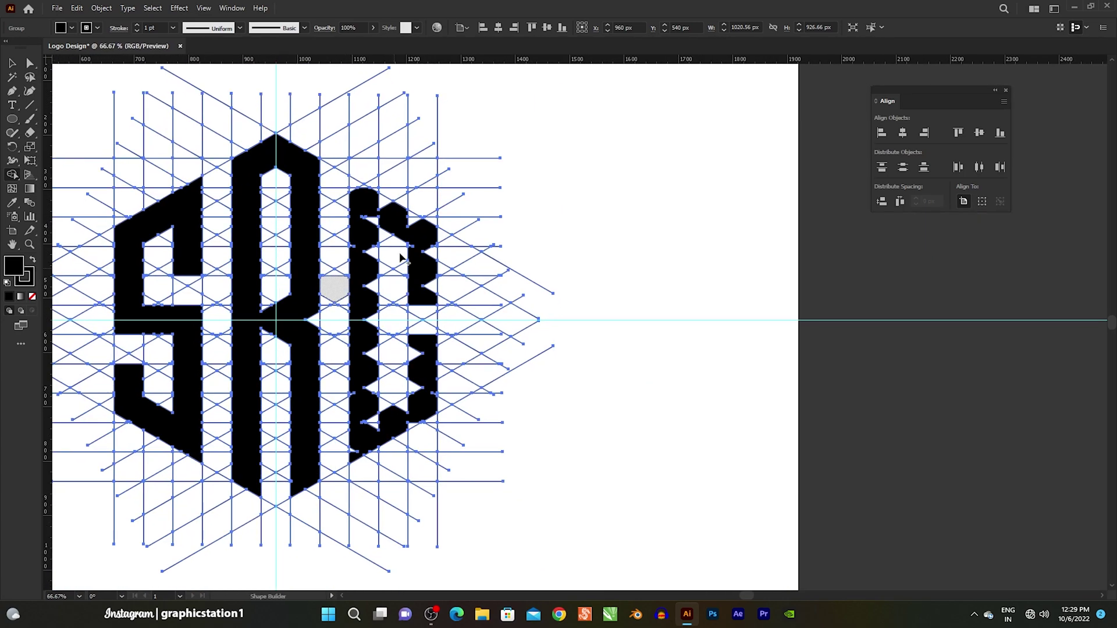
Merge the triangle notches along the C's top edge into the letter.
scroll(372, 207, "up", 3, "alt")
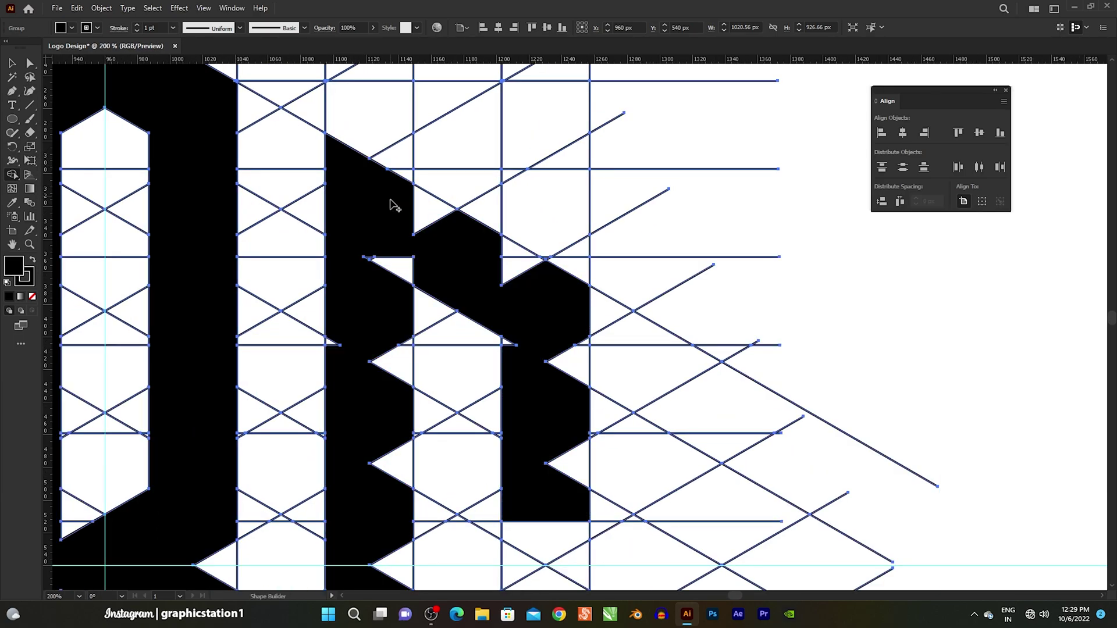
left_click_drag(364, 230, 383, 278)
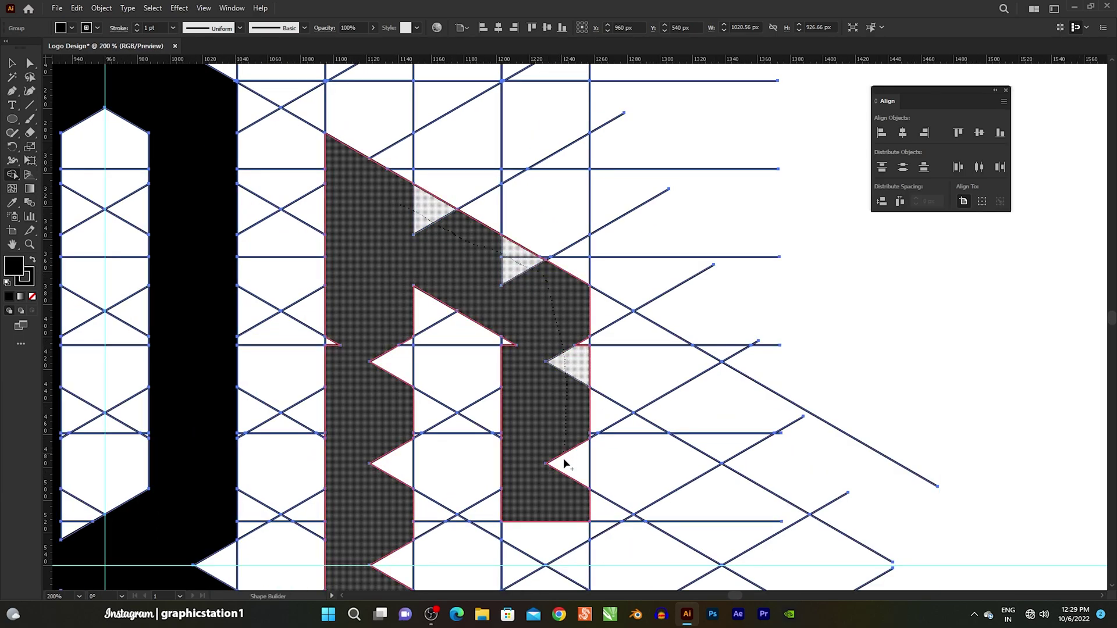
left_click_drag(527, 391, 519, 327)
key("Return")
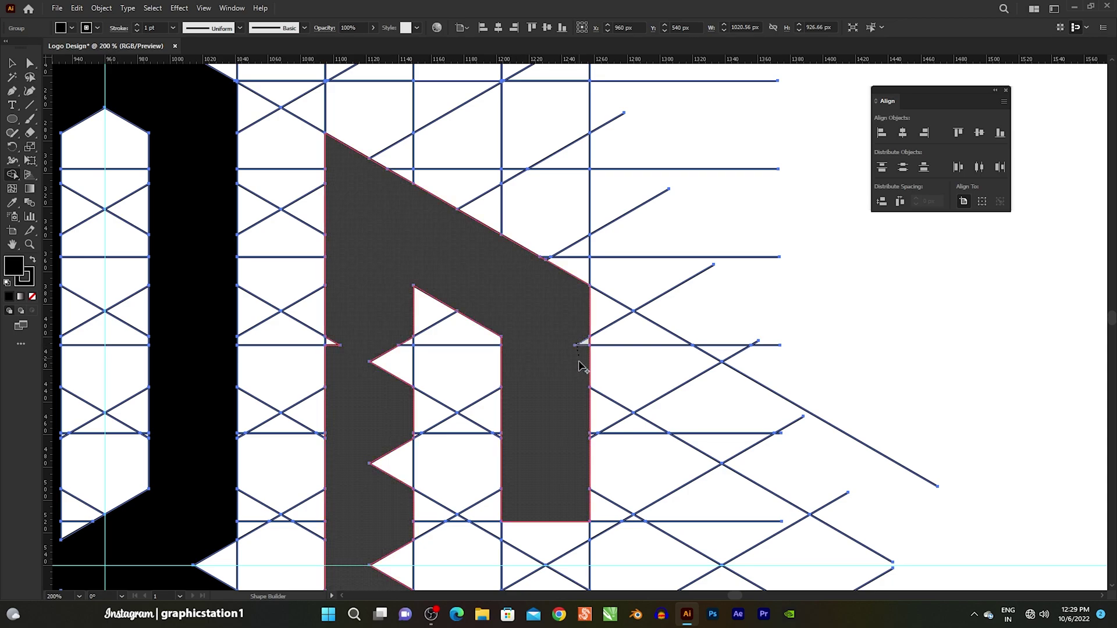
scroll(416, 324, "down", 1, "alt")
Fill the C's side notch and lower-bar triangle, then zoom out.
left_click_drag(415, 324, 484, 250)
scroll(466, 314, "down", 5)
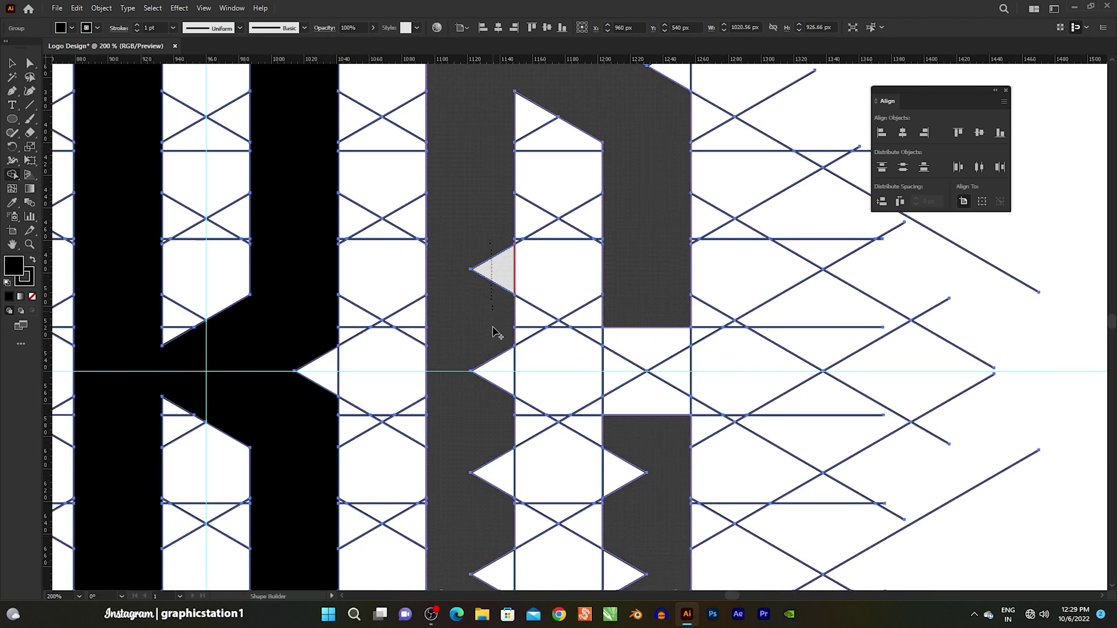
left_click_drag(451, 290, 479, 407)
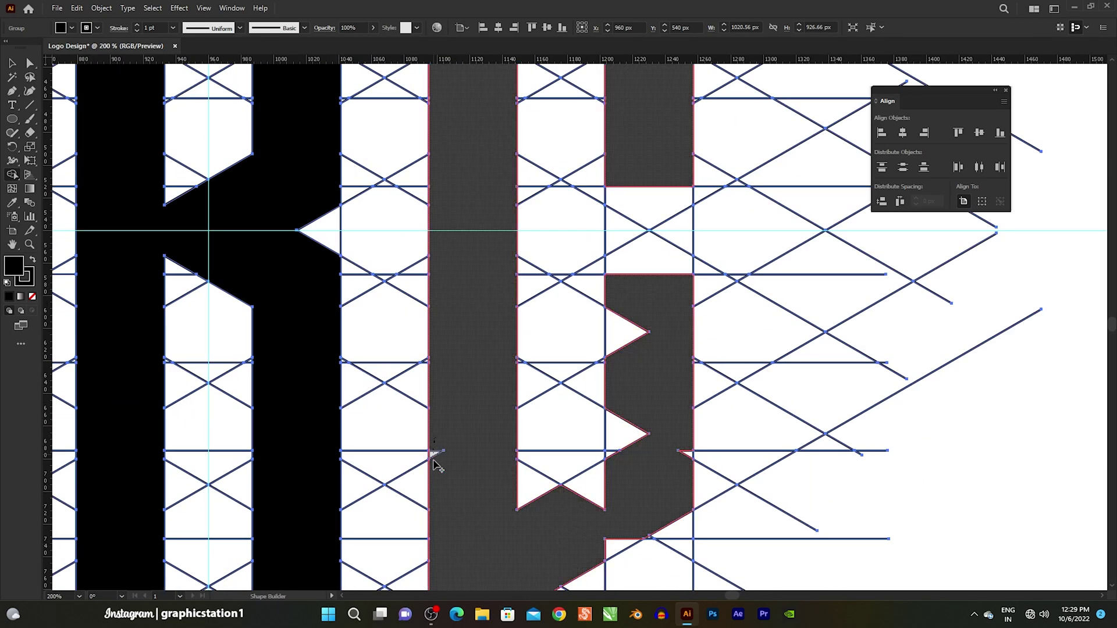
scroll(471, 523, "up", 1, "alt")
left_click_drag(723, 334, 727, 339)
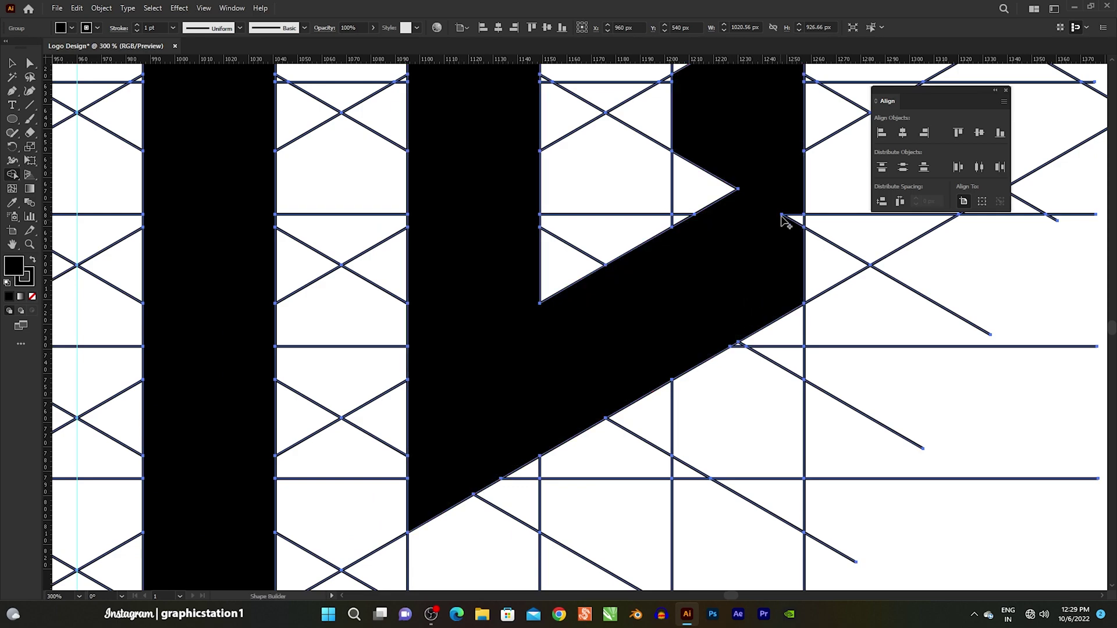
scroll(652, 282, "down", 3, "alt")
scroll(598, 324, "up", 3, "alt")
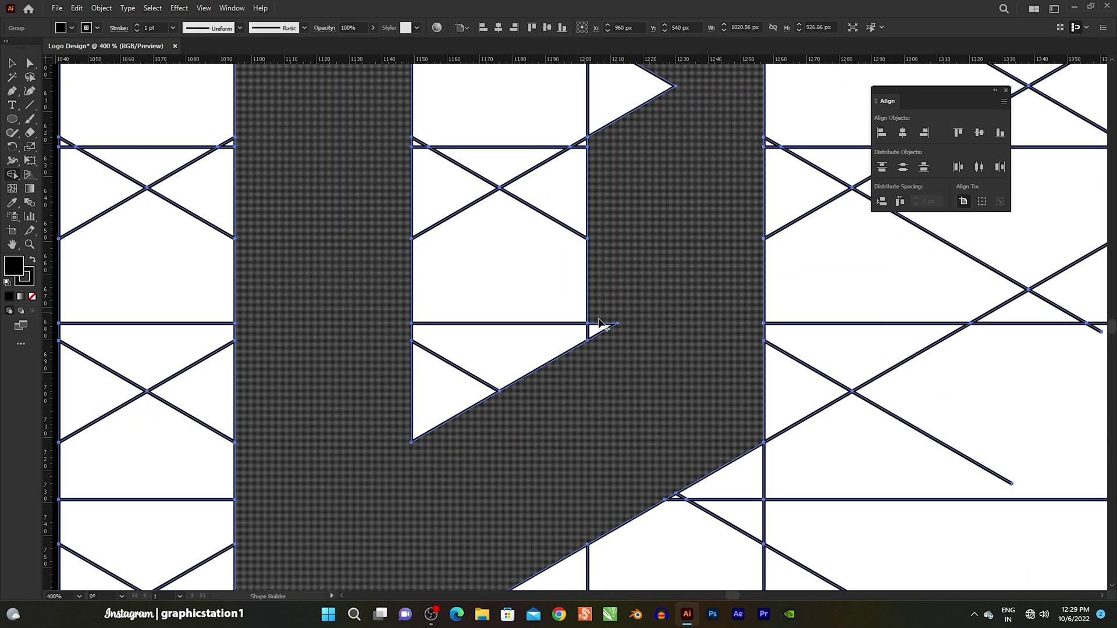
scroll(597, 323, "down", 3, "alt")
scroll(558, 429, "up", 3, "alt")
scroll(570, 359, "down", 1, "alt")
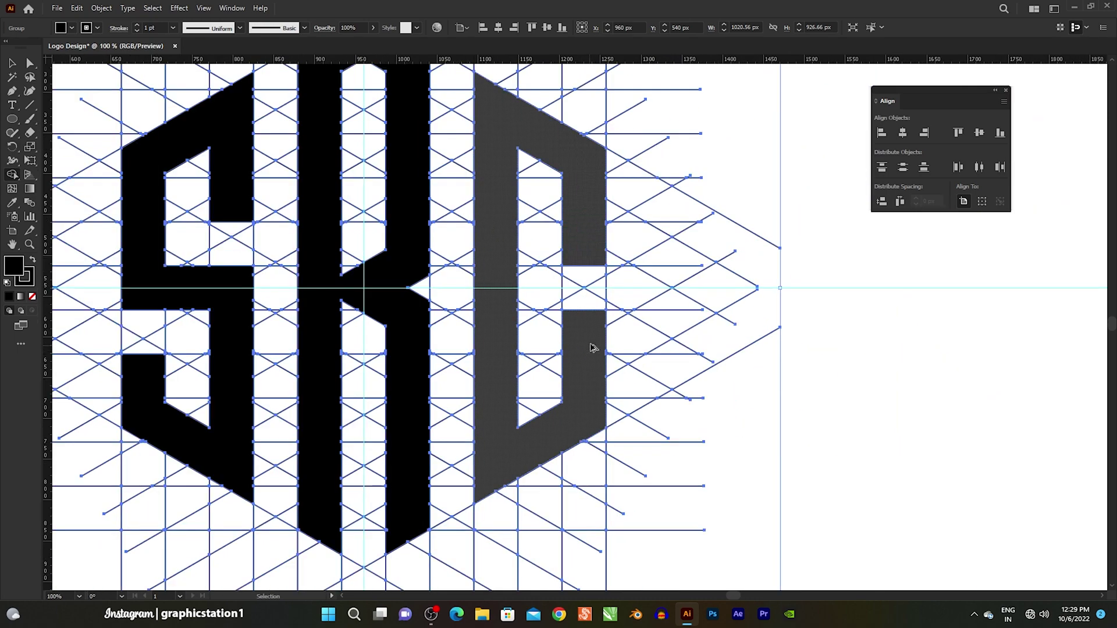
scroll(593, 347, "down", 1, "alt")
scroll(564, 327, "down", 1, "alt")
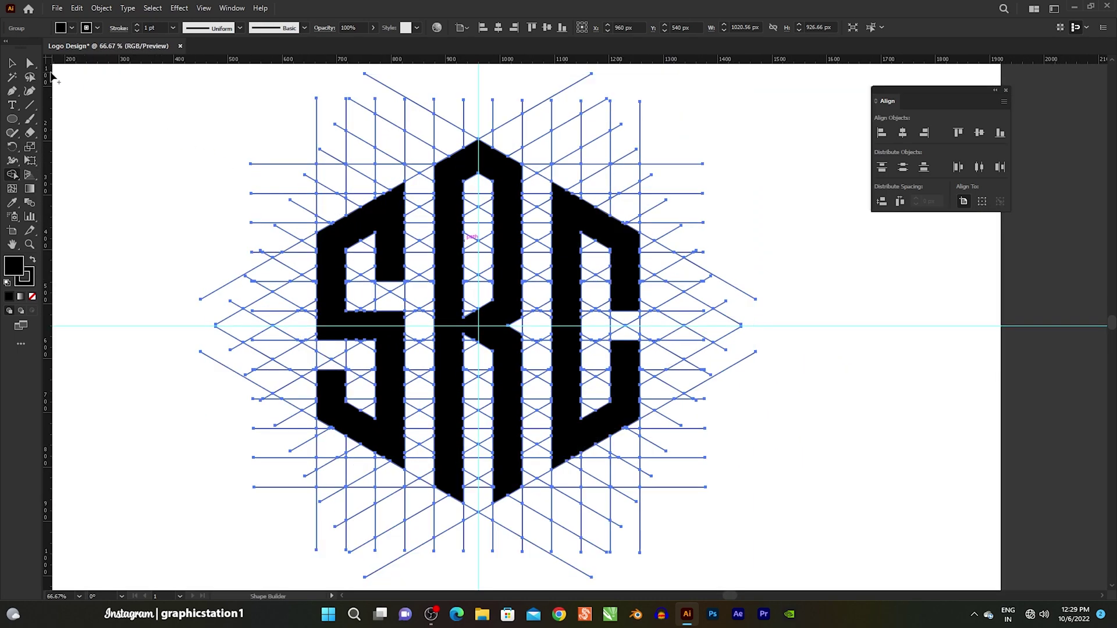
Ungroup the logo artwork and both grid-line groups.
left_click(148, 152)
left_click(345, 241)
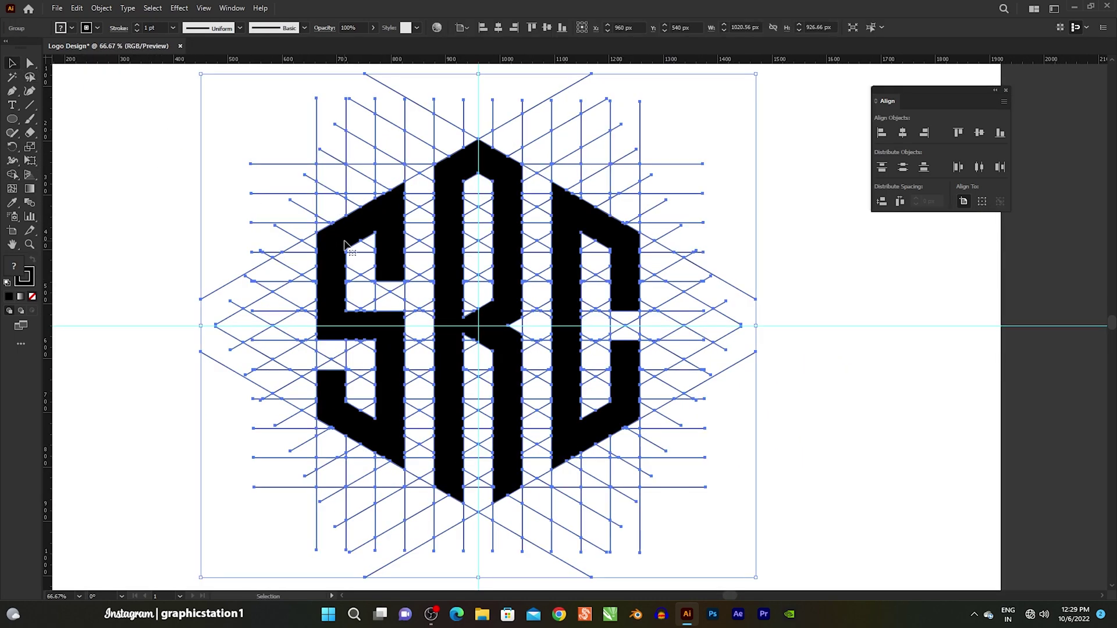
right_click(345, 241)
left_click(380, 342)
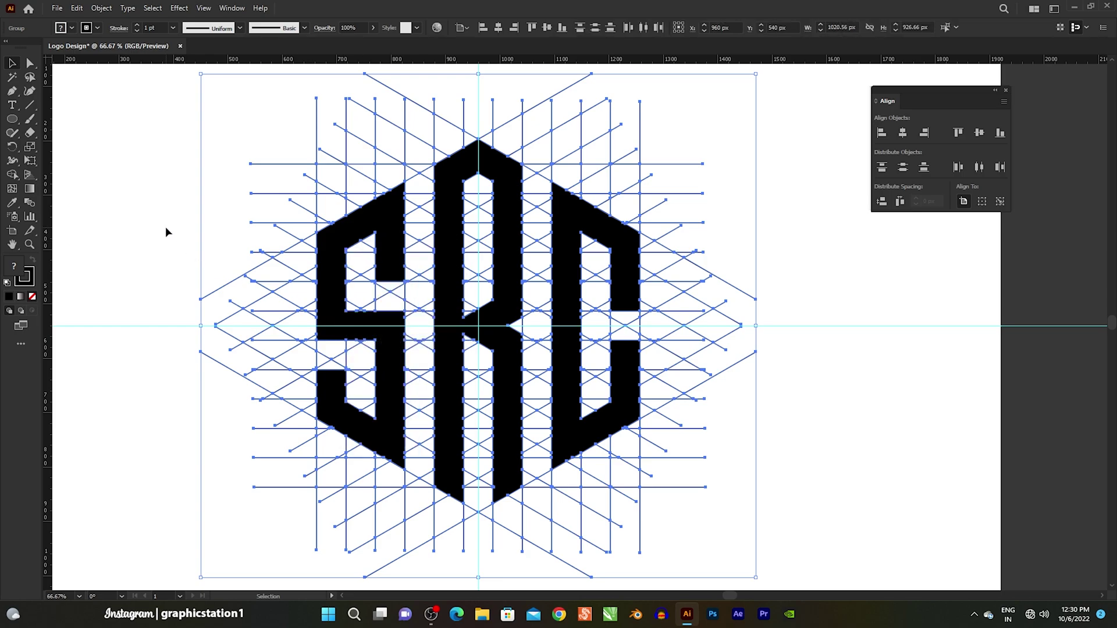
left_click(165, 226)
left_click(378, 216)
right_click(378, 216)
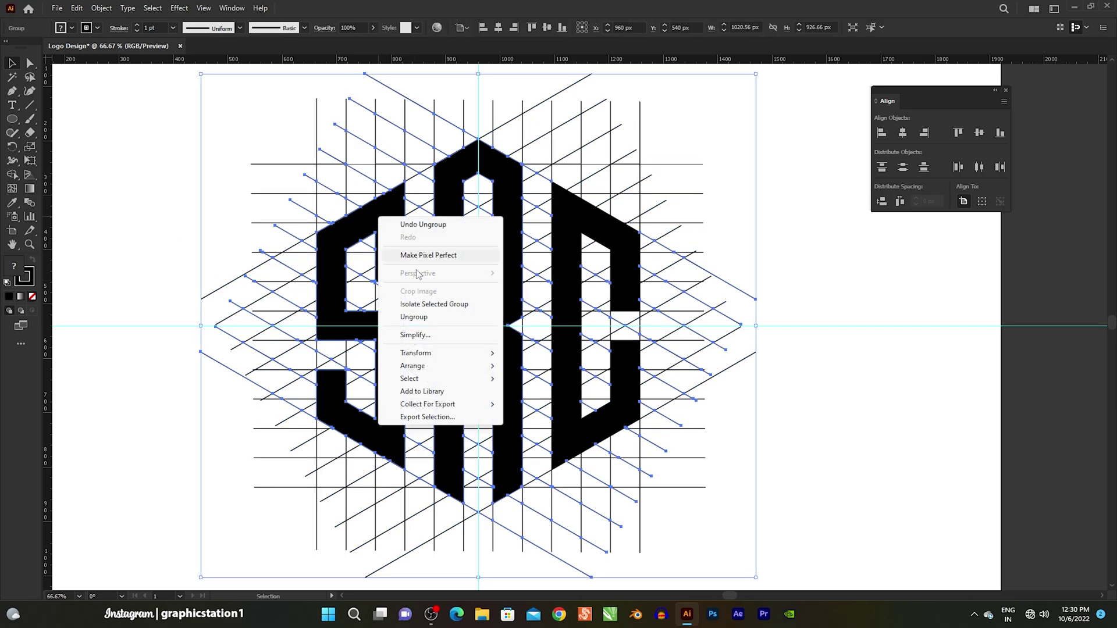
left_click(416, 317)
left_click(300, 228)
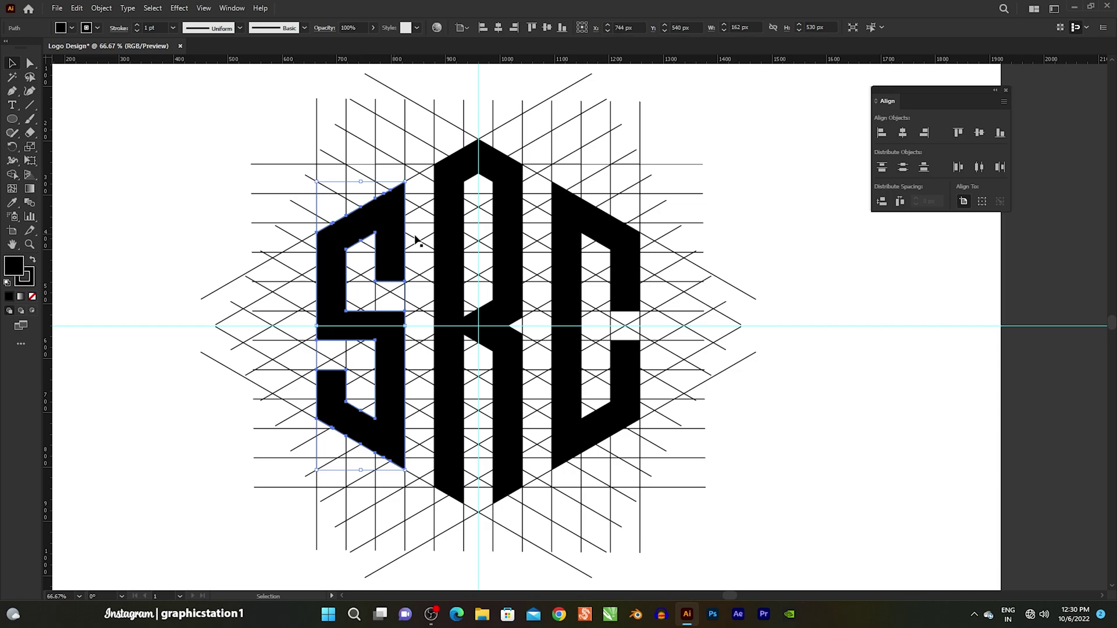
left_click(575, 262)
right_click(579, 265)
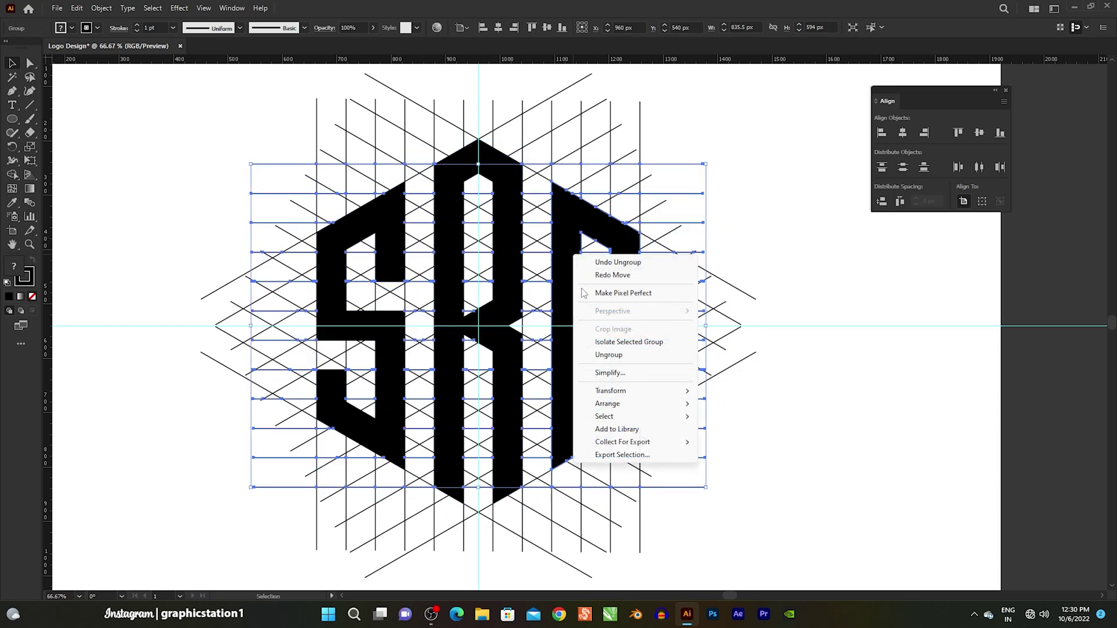
left_click(591, 356)
left_click(795, 399)
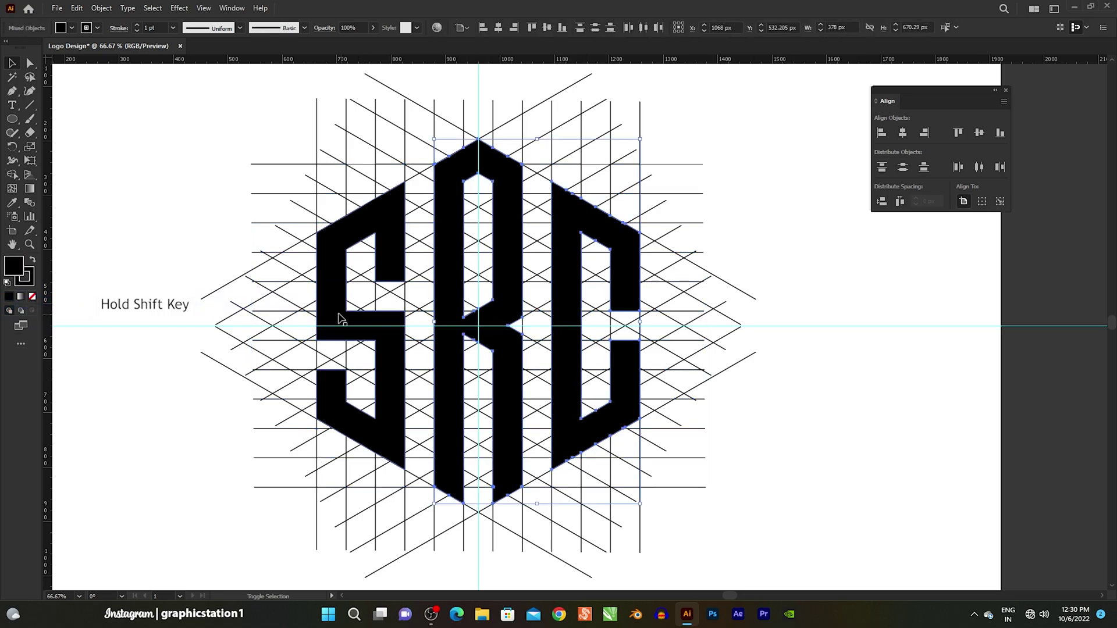
Cut the SRC letters, delete all grid lines, and paste the letters back in place.
left_click(77, 9)
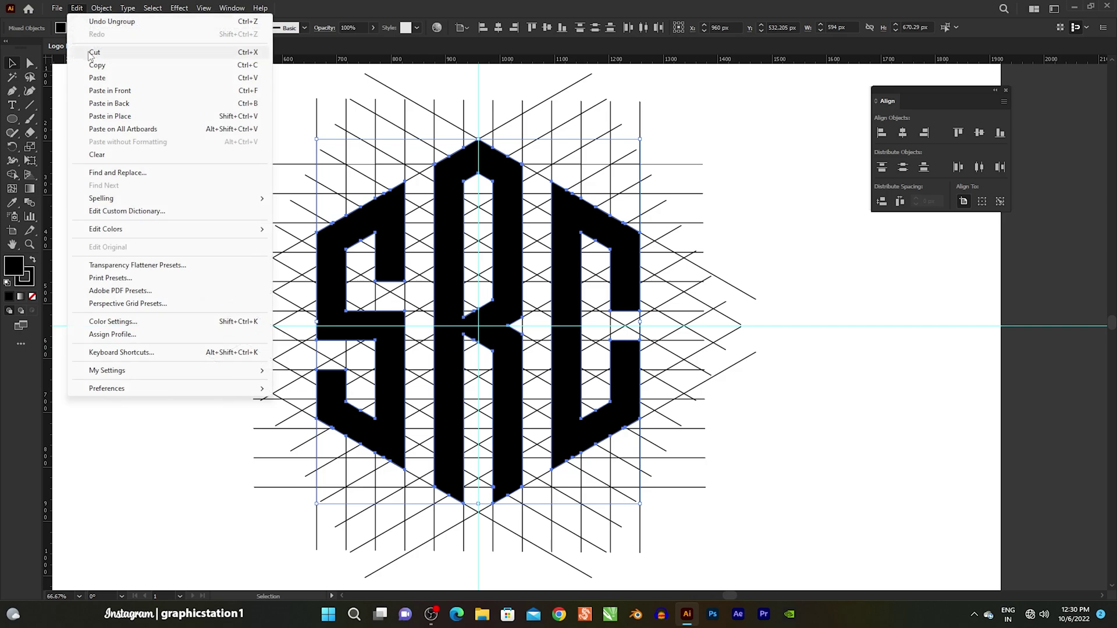
left_click(93, 52)
key("ctrl+a")
key("Delete")
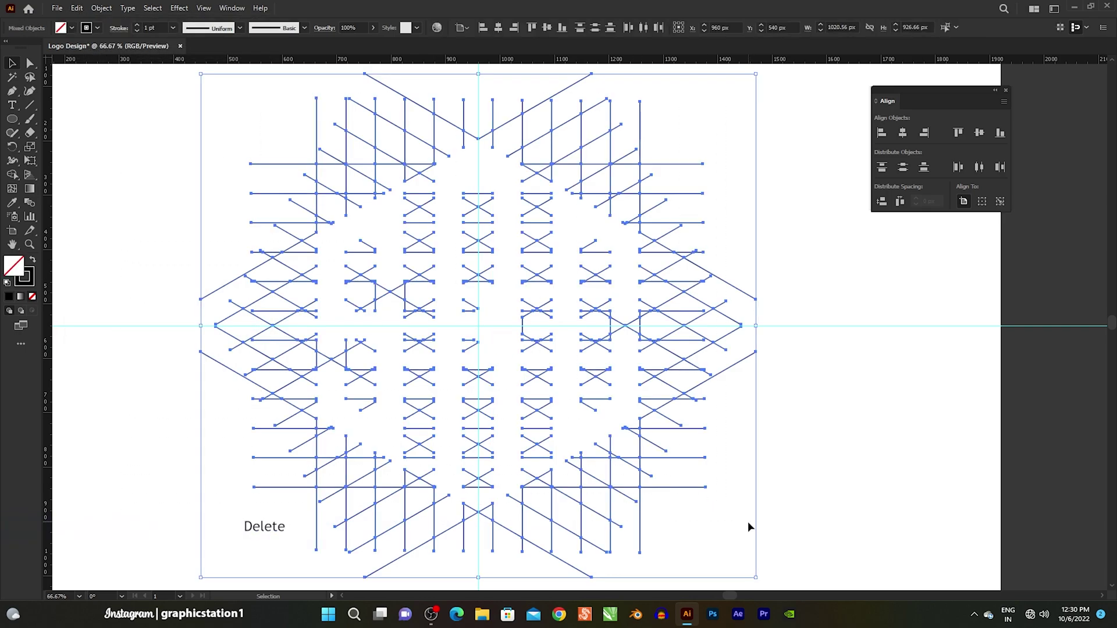
left_click(77, 9)
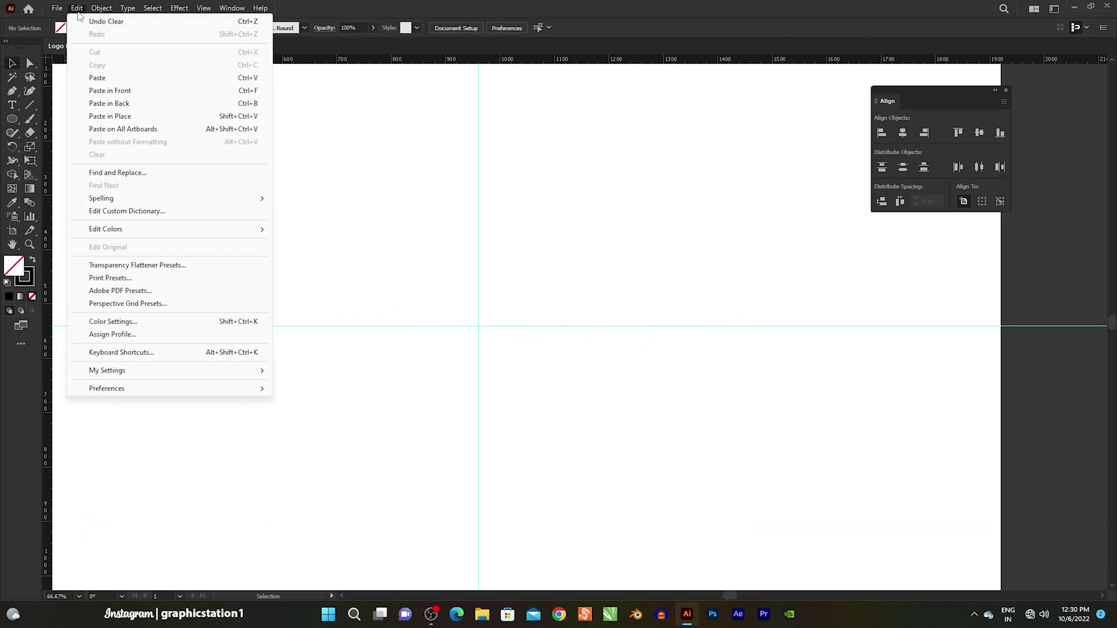
left_click(102, 90)
left_click(207, 197)
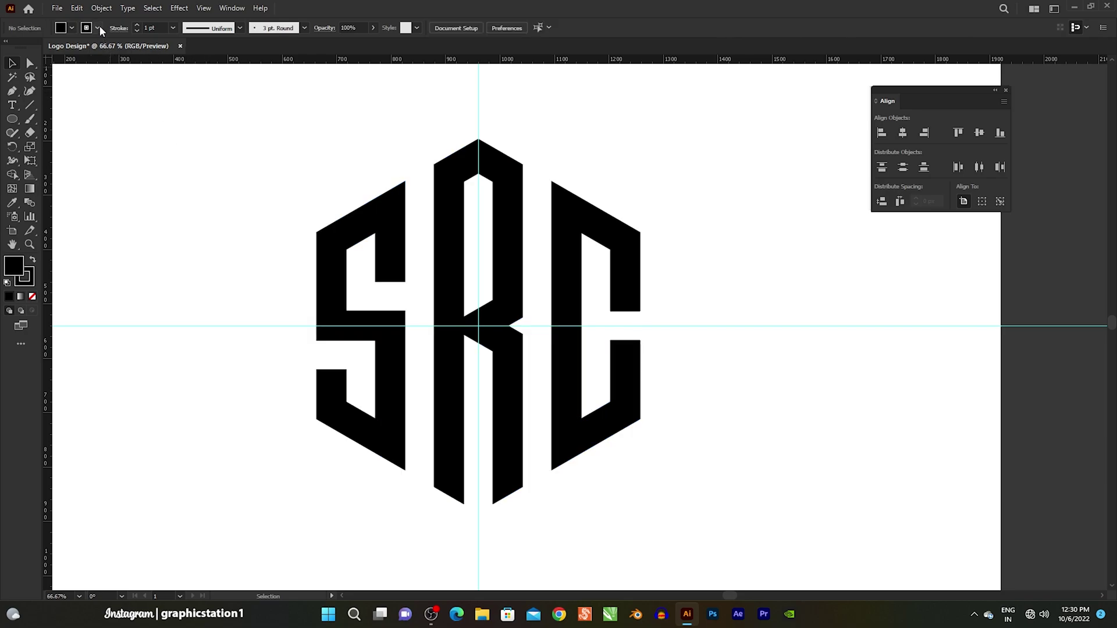
Unlock all objects and move the hexagonal SRC monogram to the right.
left_click(101, 9)
left_click(116, 103)
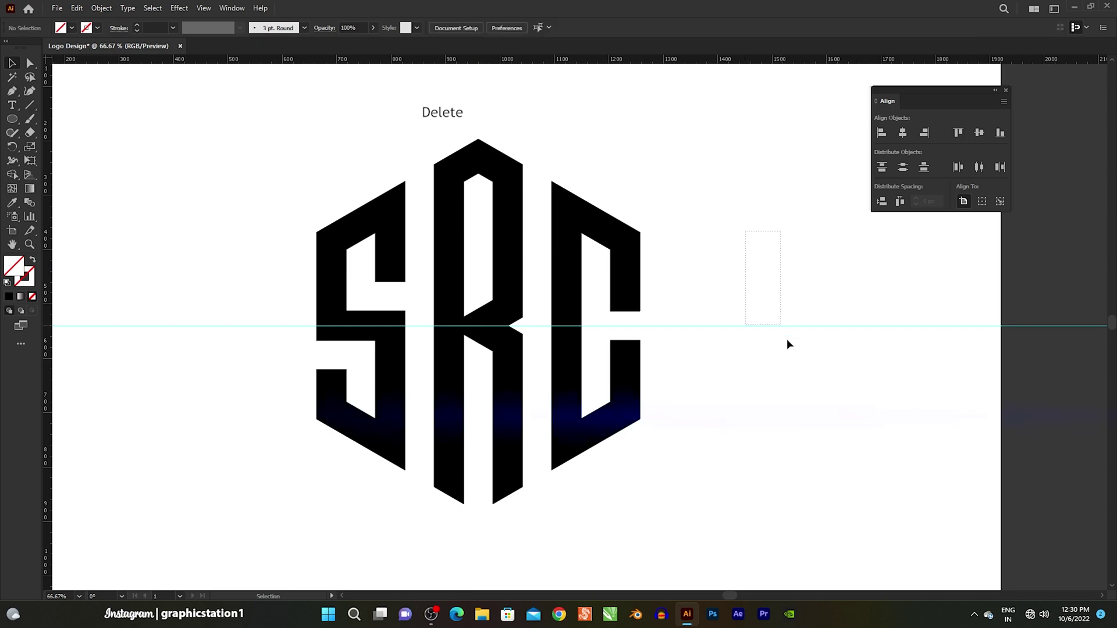
left_click_drag(577, 399, 763, 396)
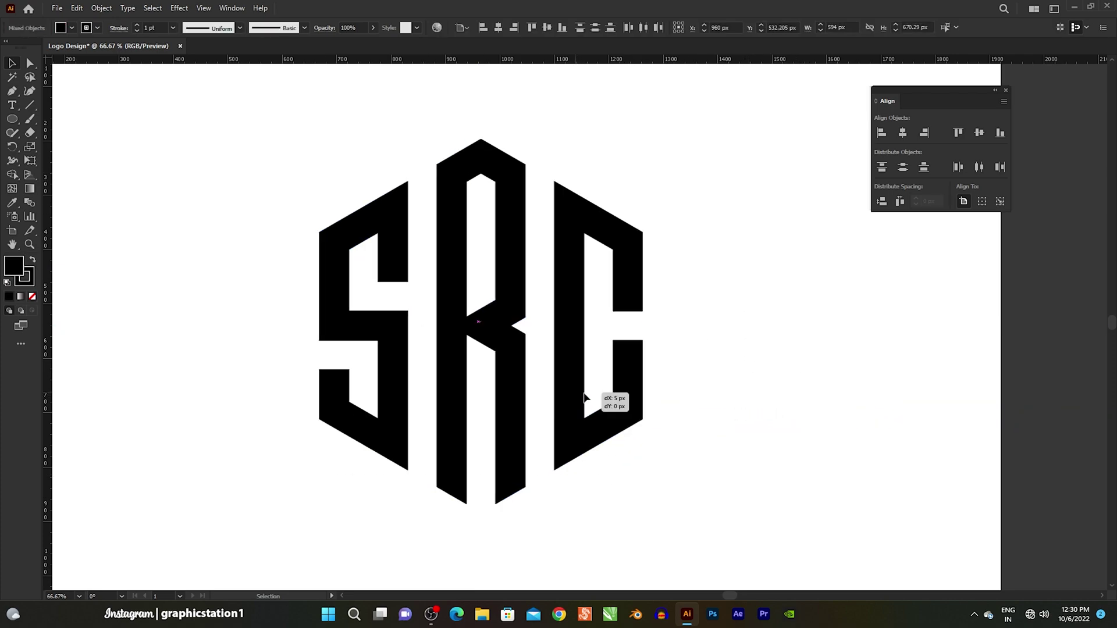
Bring the circular SRC monogram onto the artboard beside the hexagonal one.
scroll(763, 395, "down", 1)
scroll(751, 392, "down", 2)
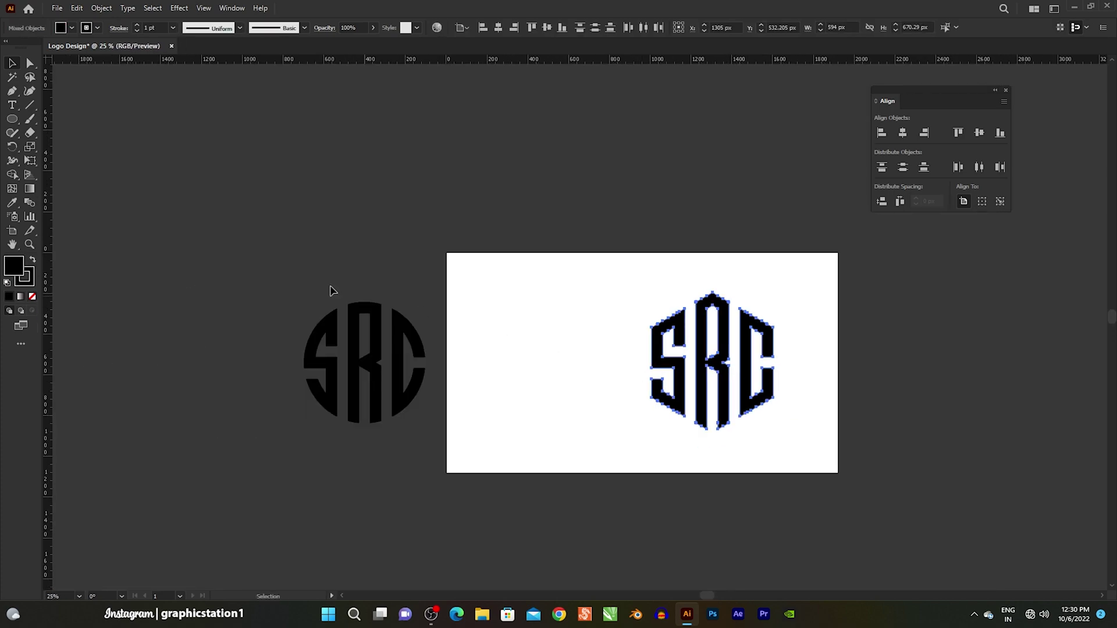
left_click_drag(400, 390, 584, 390)
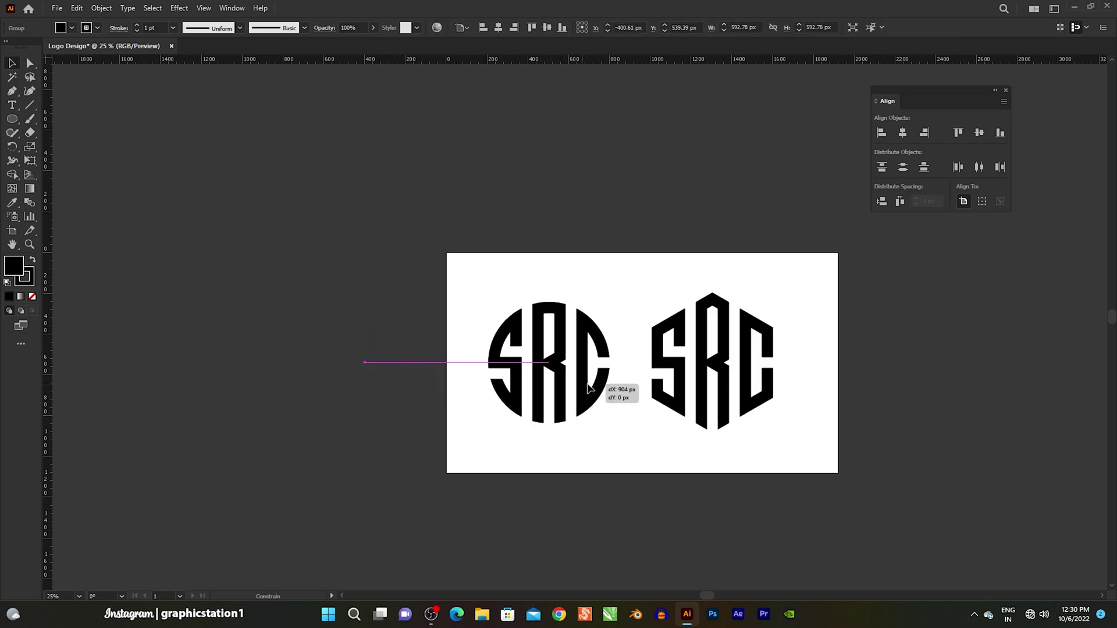
scroll(787, 413, "up", 2)
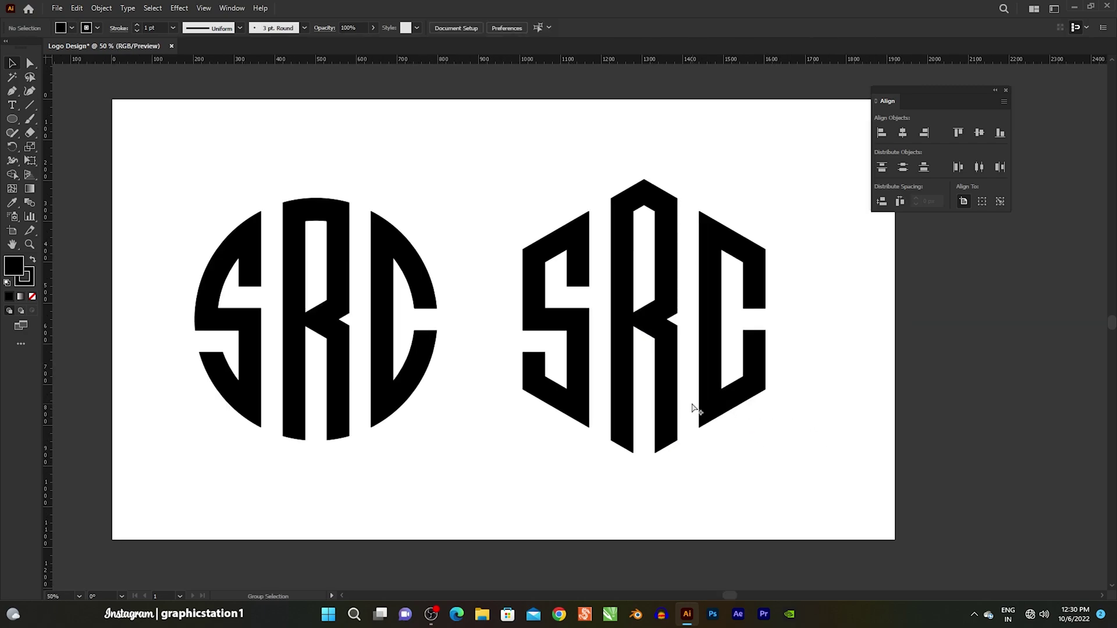